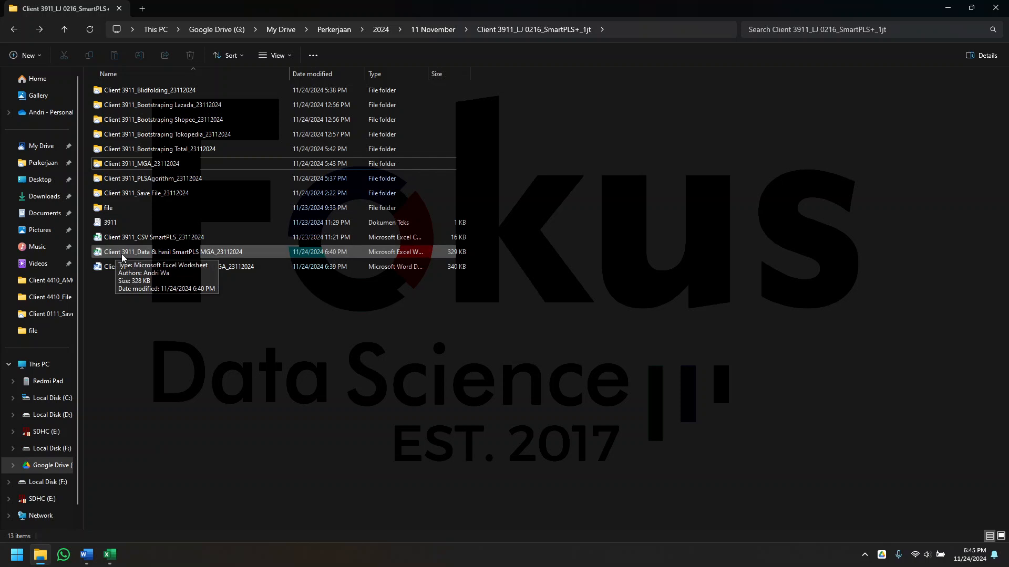
Switch to the Excel workbook with the SmartPLS MGA data and results and look over its Data sheet
left_click(109, 560)
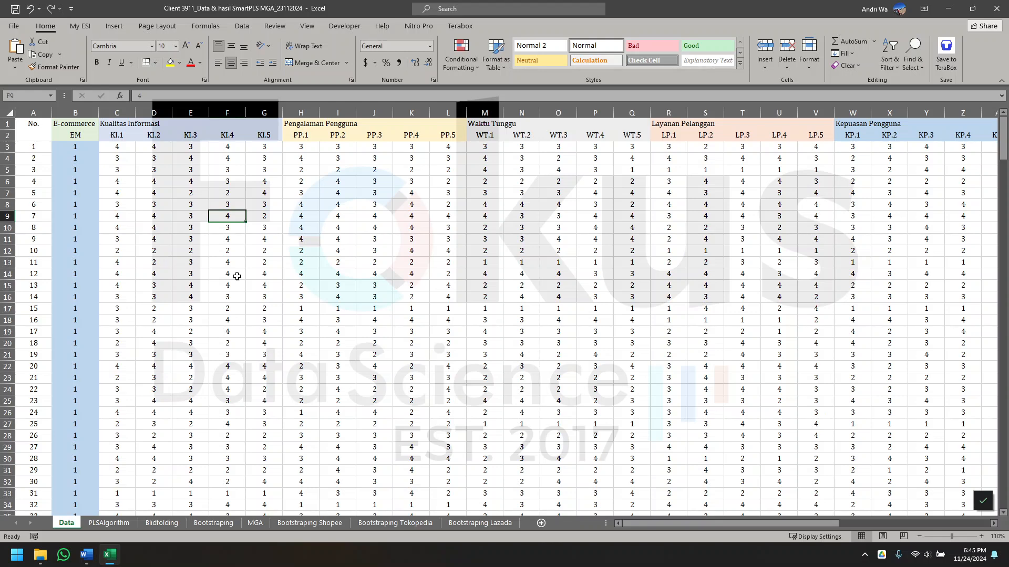
left_click(139, 174)
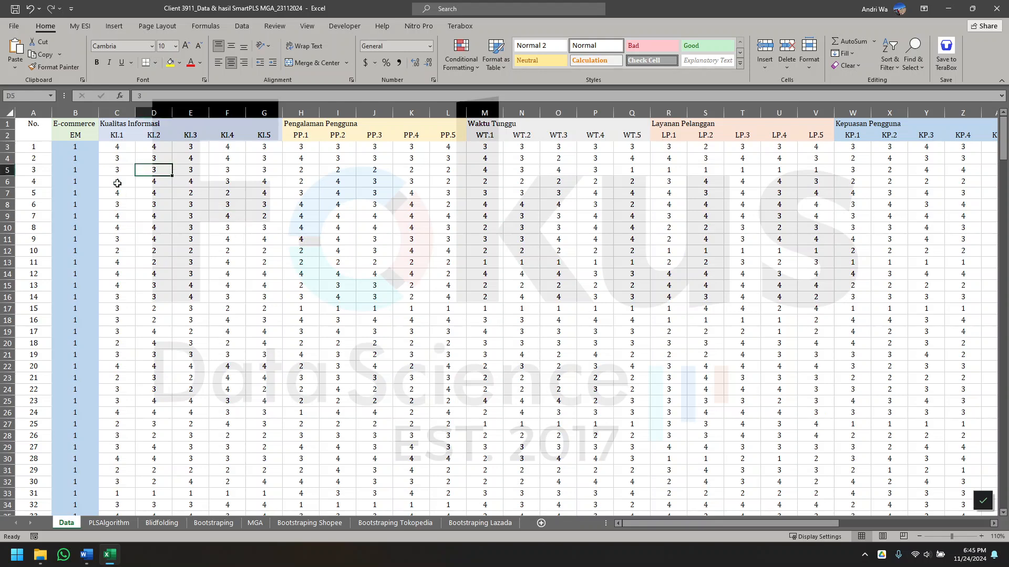
mouse_move(686, 524)
left_mouse_down()
mouse_move(780, 529)
mouse_move(683, 519)
left_mouse_up()
Compare the hypothesis tables and path diagrams on the overall Bootstraping sheet and the Shopee, Tokopedia and Lazada bootstrapping sheets
left_click(322, 525)
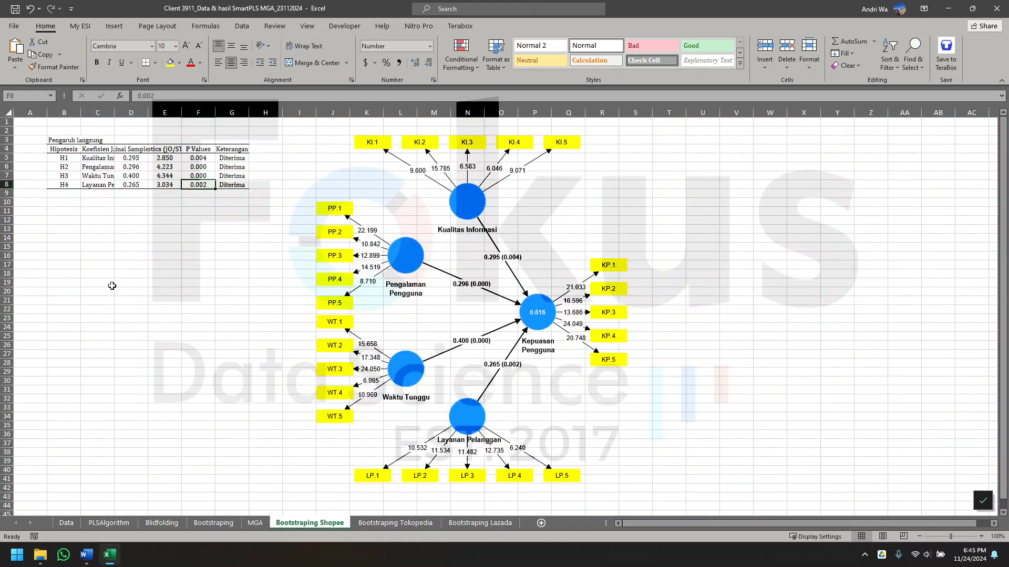
left_click(395, 523)
left_click(467, 523)
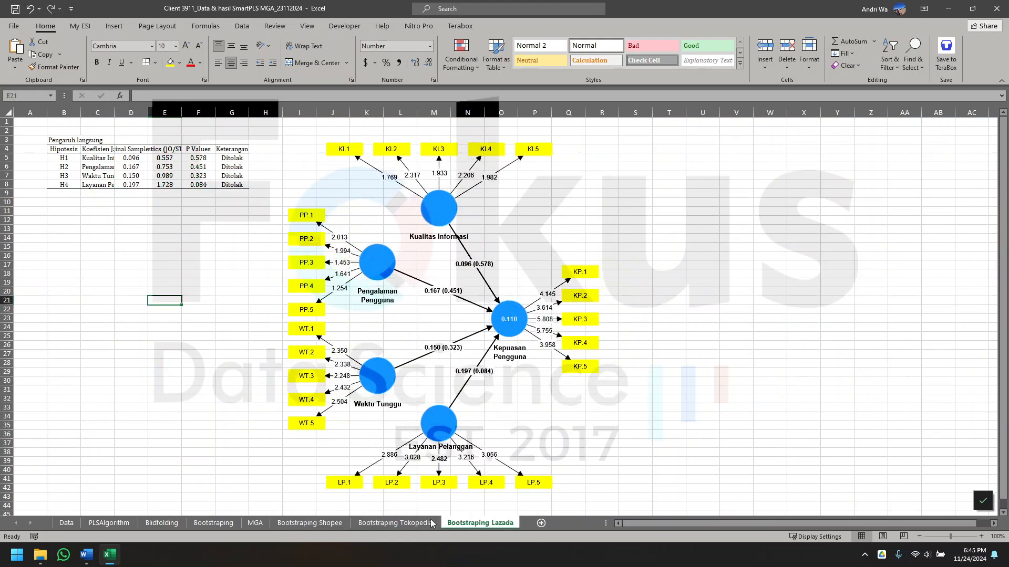
left_click(301, 525)
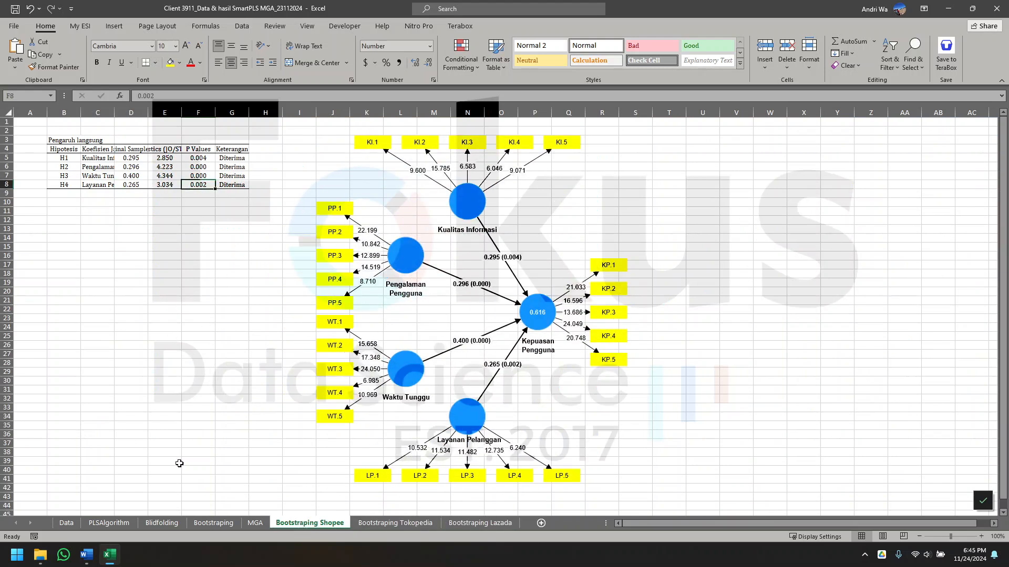
left_click(214, 524)
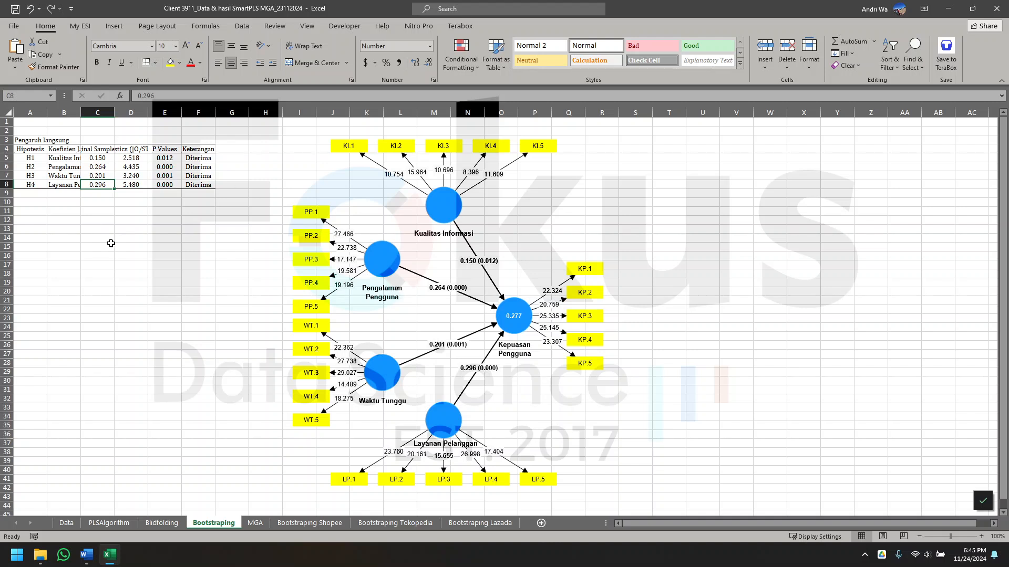
left_click(310, 524)
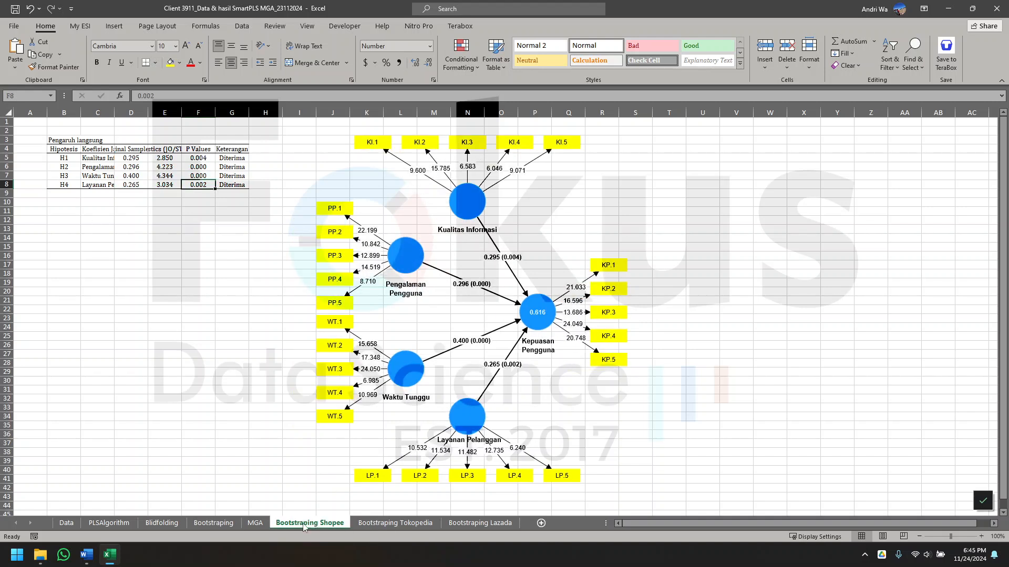
left_click(395, 525)
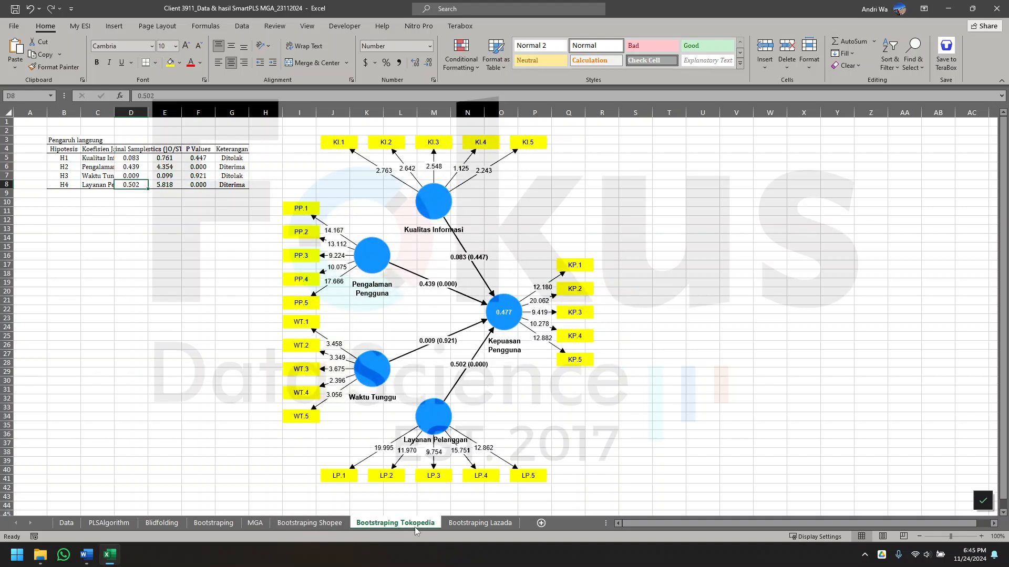
left_click(481, 524)
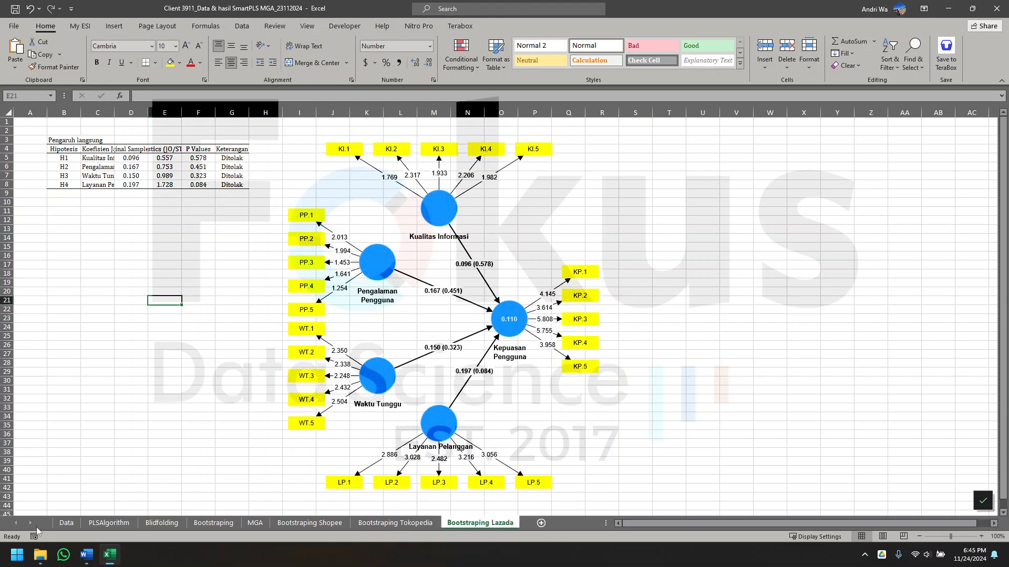
Return to the Data sheet and examine the E-commerce (EM) grouping column
left_click(70, 527)
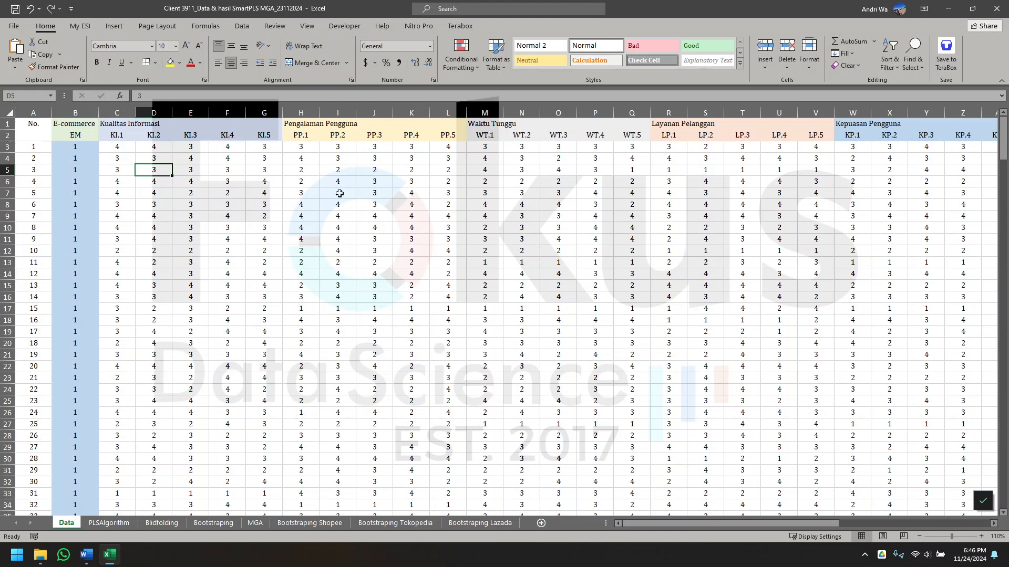
left_click(362, 292)
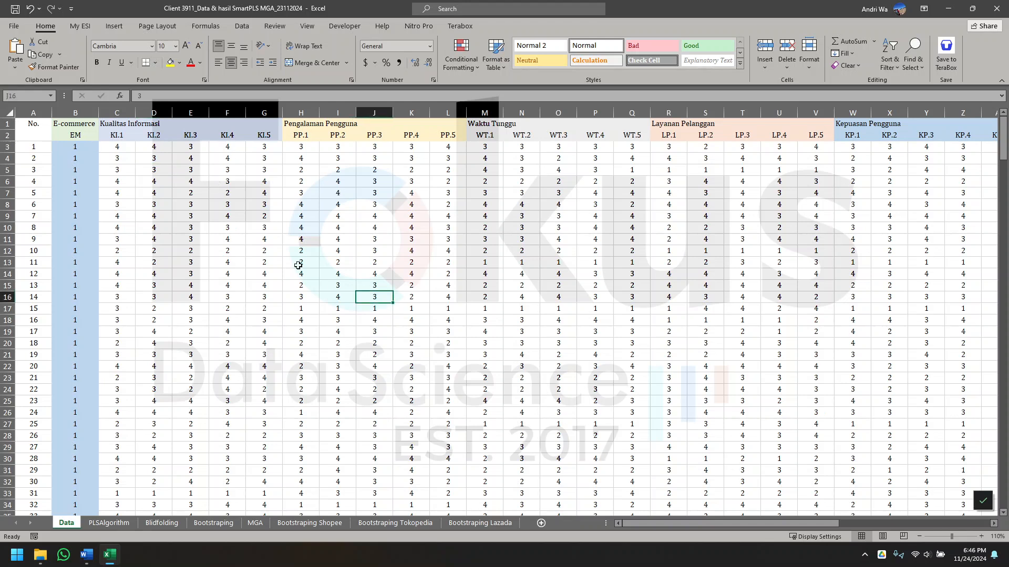
left_click(67, 128)
left_click(76, 137)
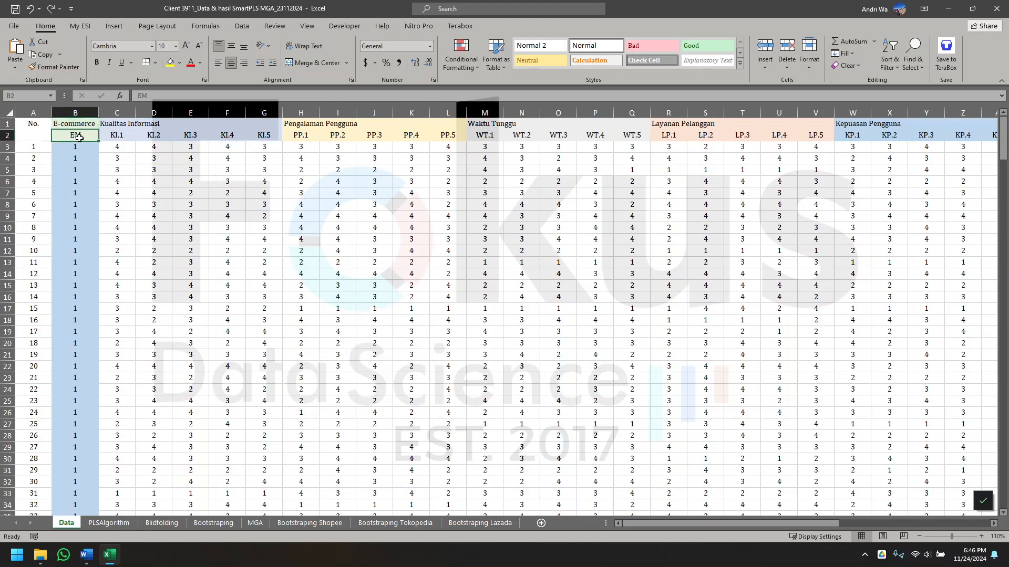
left_click(85, 149)
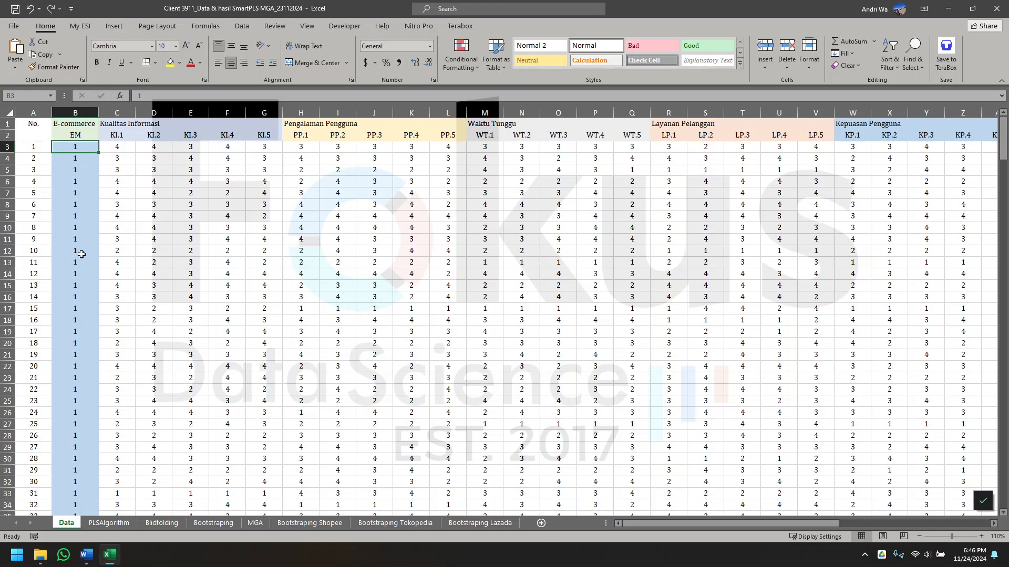
left_click(111, 230)
left_click(91, 150)
scroll(92, 257, "down", 9)
scroll(95, 265, "up", 9)
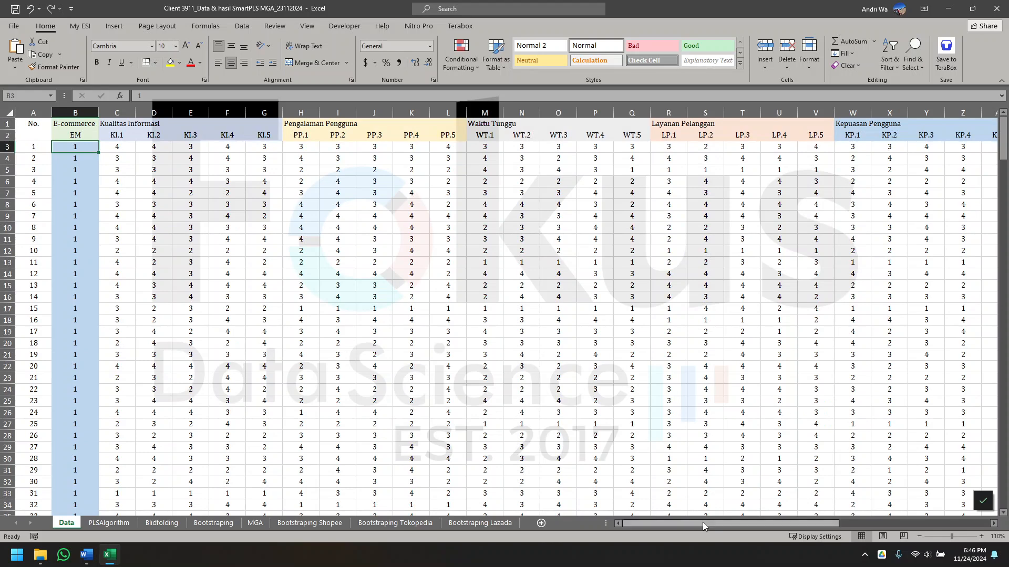
Check the legend beside the data that explains the e-commerce platform codes
left_click_drag(702, 522, 886, 529)
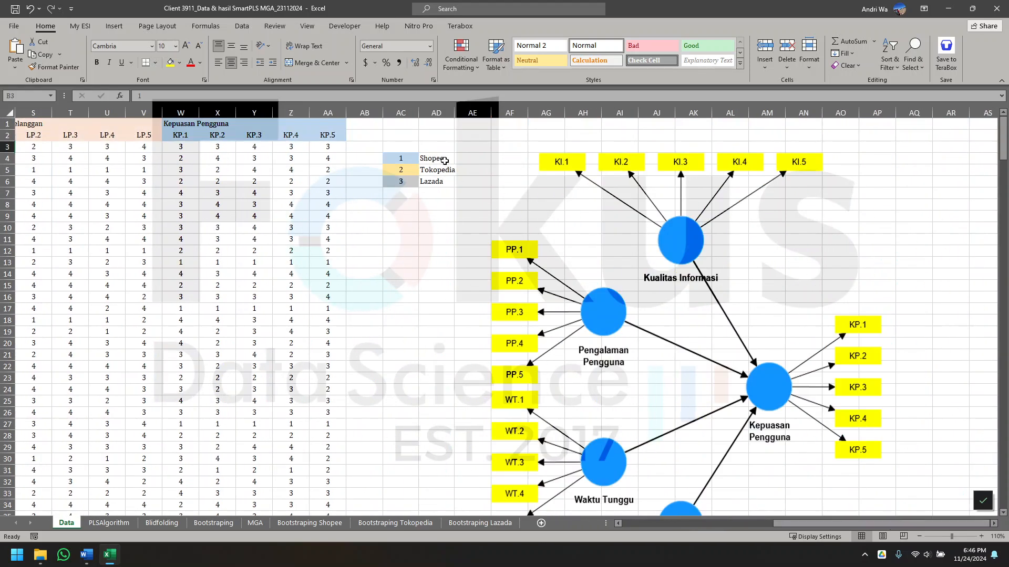
left_click_drag(407, 169, 427, 184)
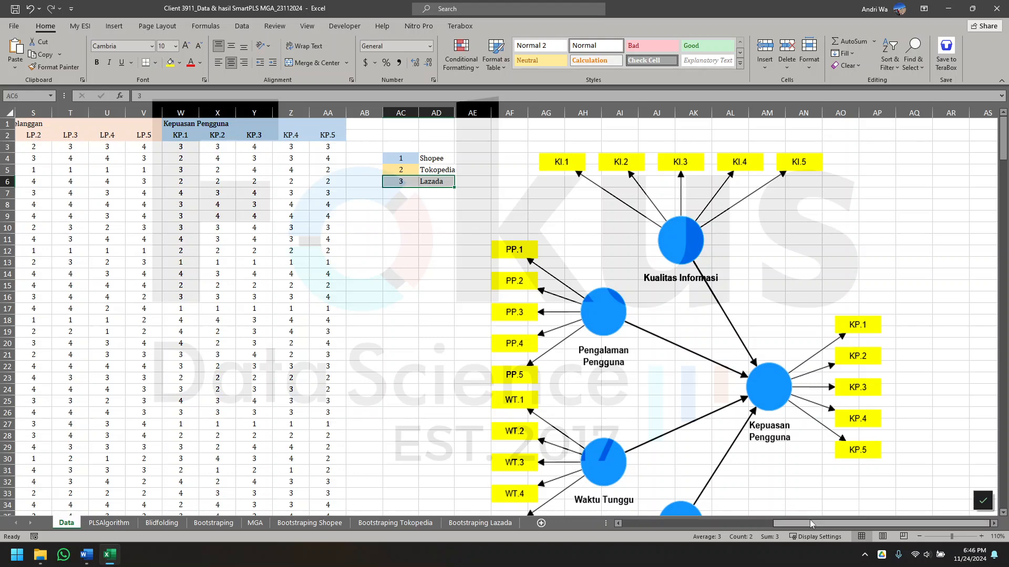
left_click_drag(812, 523, 563, 518)
Go through the E-commerce column to see where each platform's block of respondents starts
left_click(76, 146)
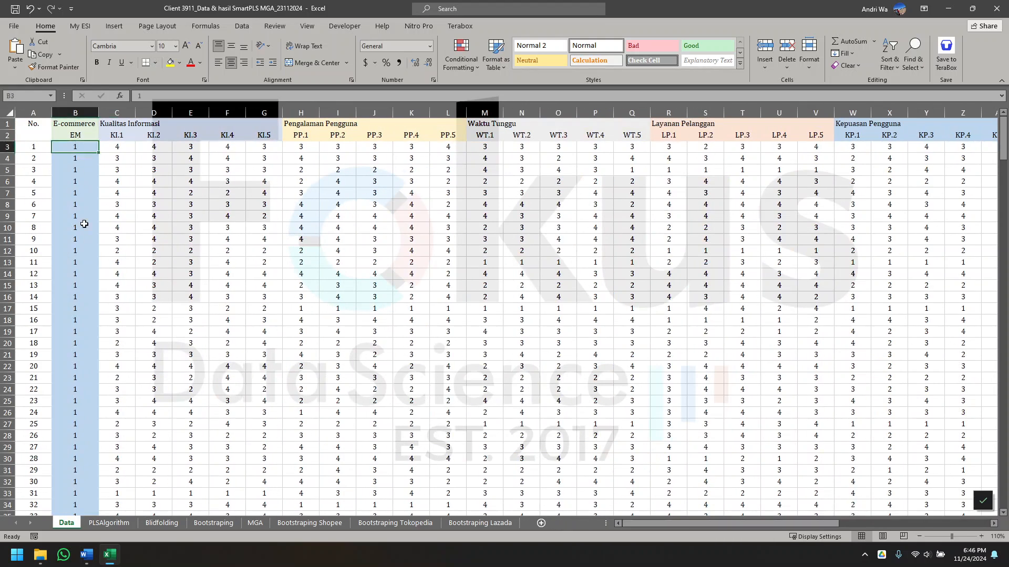
scroll(106, 294, "down", 20)
scroll(108, 303, "up", 20)
scroll(96, 181, "down", 20)
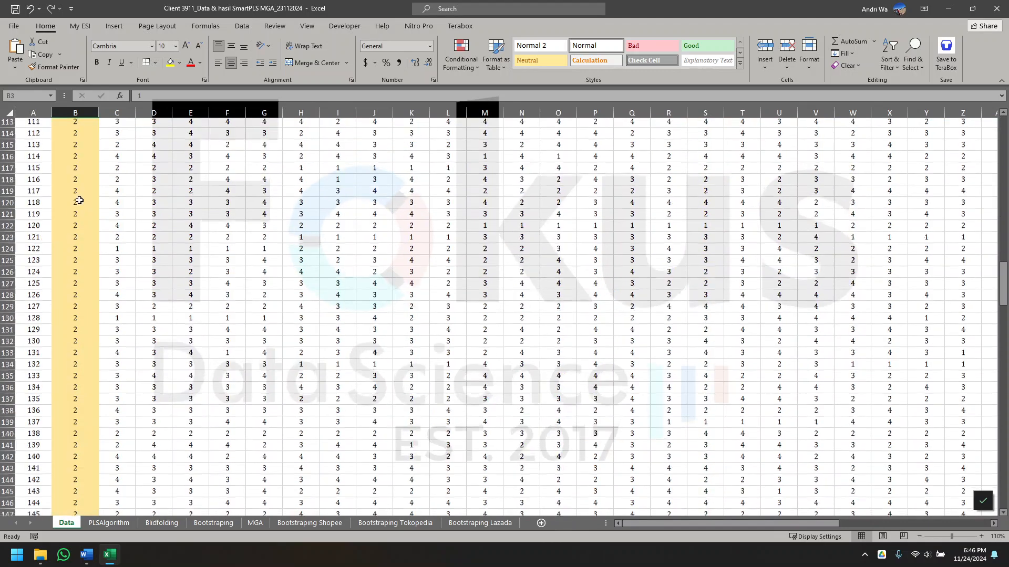
left_click(82, 160)
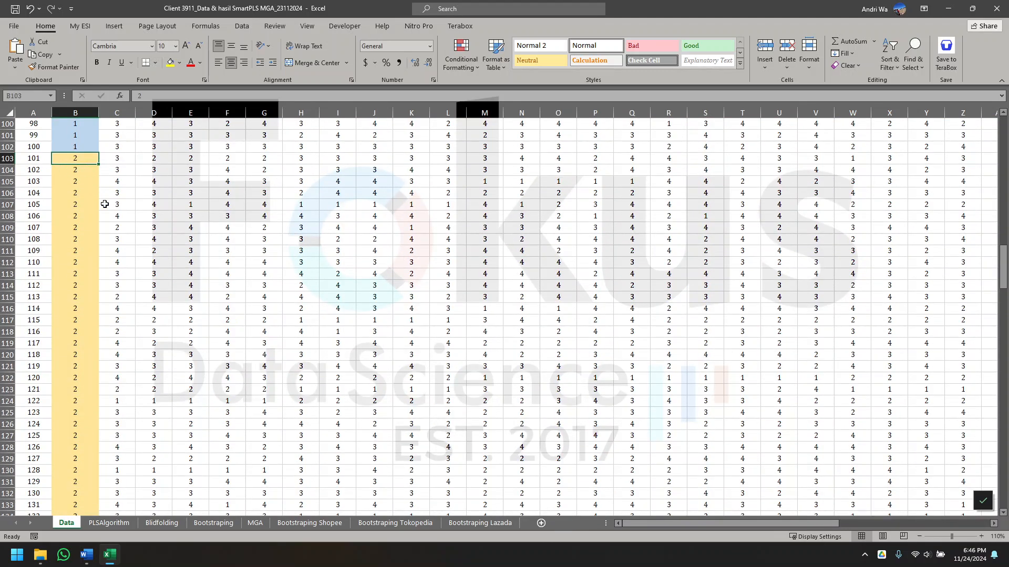
scroll(97, 221, "down", 9)
scroll(102, 287, "down", 20)
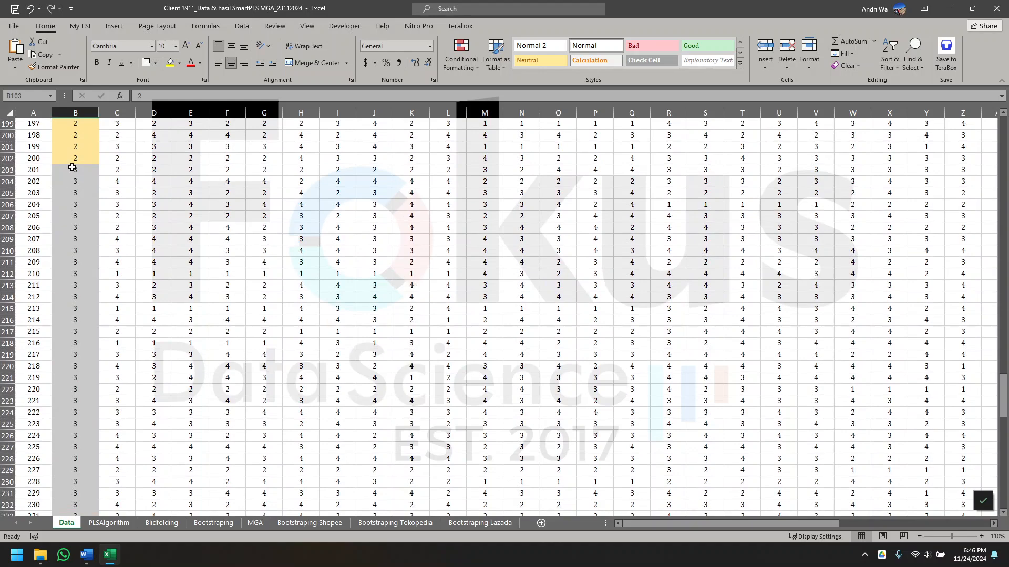
left_click(73, 169)
scroll(106, 269, "down", 1)
scroll(105, 269, "down", 11)
scroll(186, 350, "up", 20)
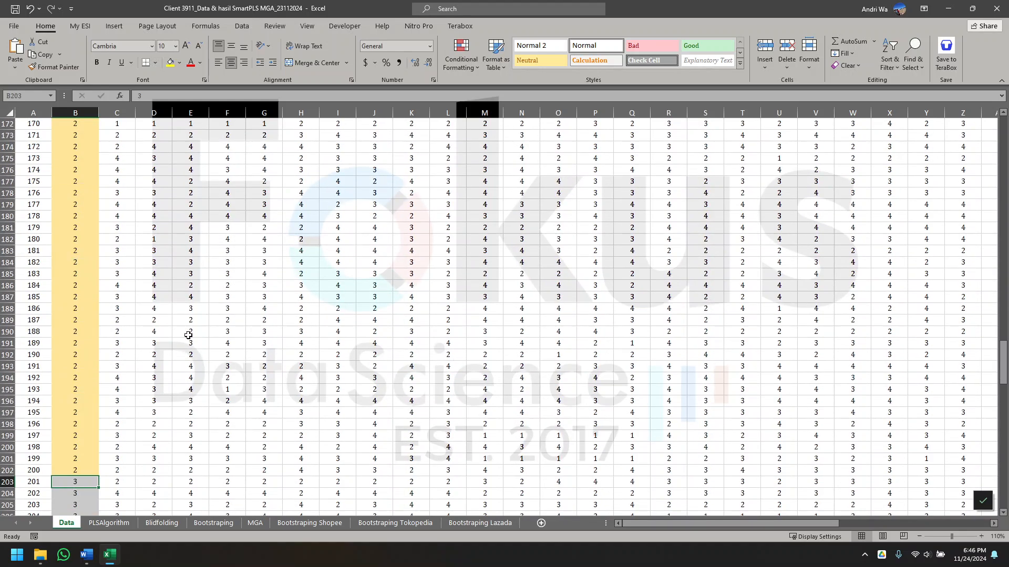
scroll(77, 142, "up", 9)
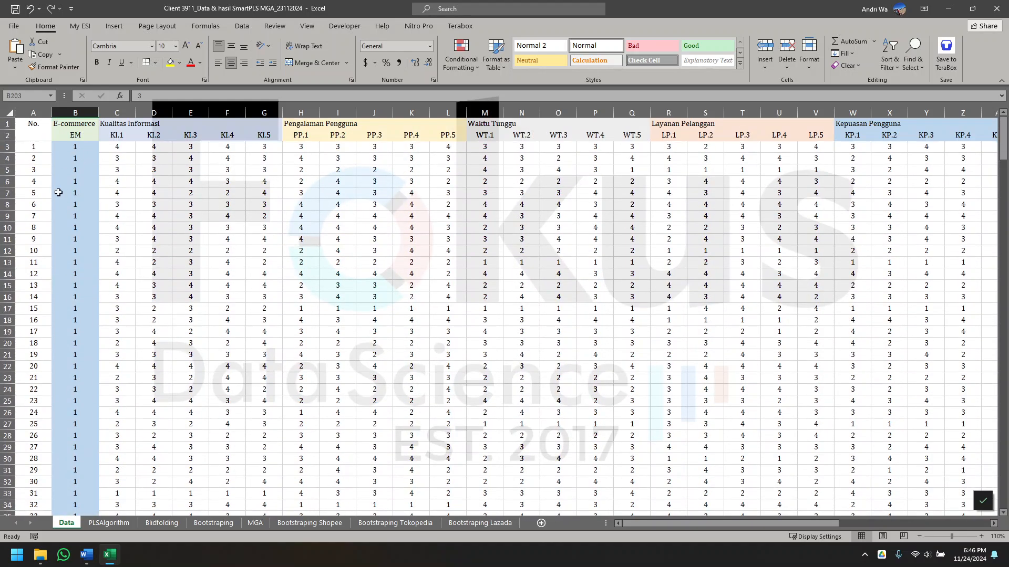
Examine the first respondent's number and e-commerce code in row 3 of the Data sheet
left_click(38, 145)
left_click(85, 150)
left_click(35, 147)
left_click_drag(51, 148, 84, 149)
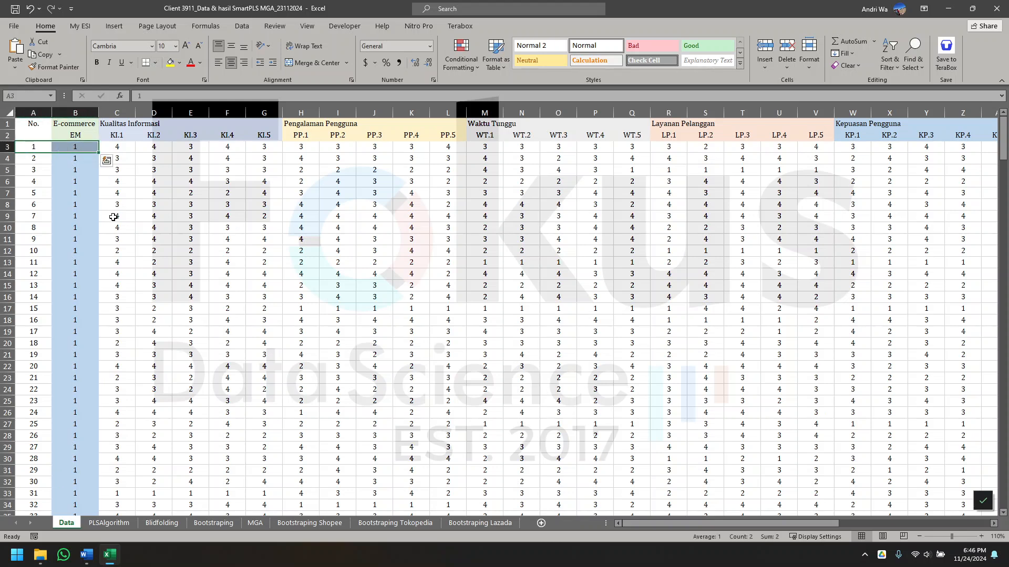
mouse_move(655, 523)
left_mouse_down()
mouse_move(795, 523)
mouse_move(643, 517)
left_mouse_up()
left_click(156, 167)
Copy the data block from the EM header through the KP.5 column, including all respondent rows
left_click(77, 134)
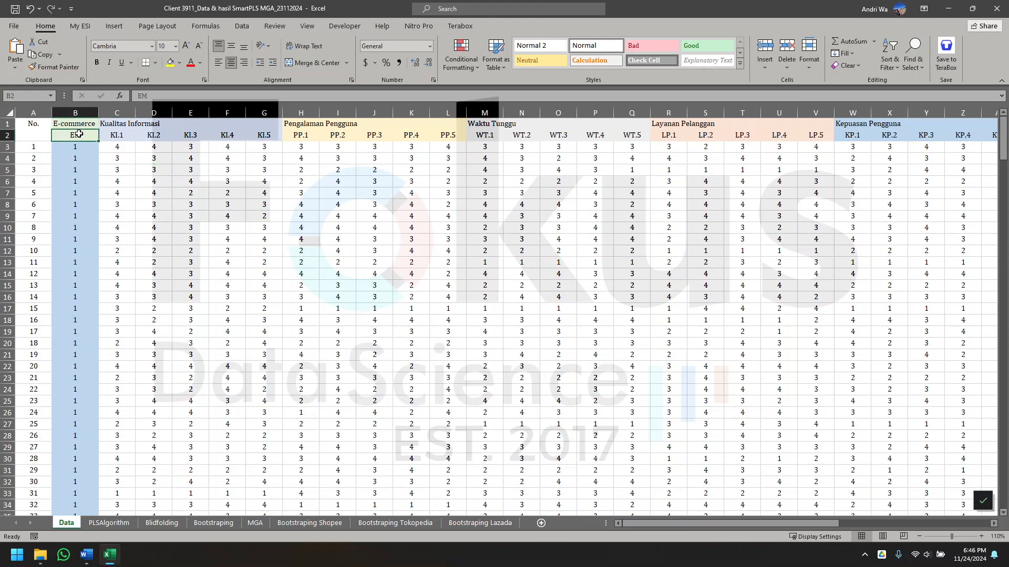
left_click_drag(86, 135, 907, 135)
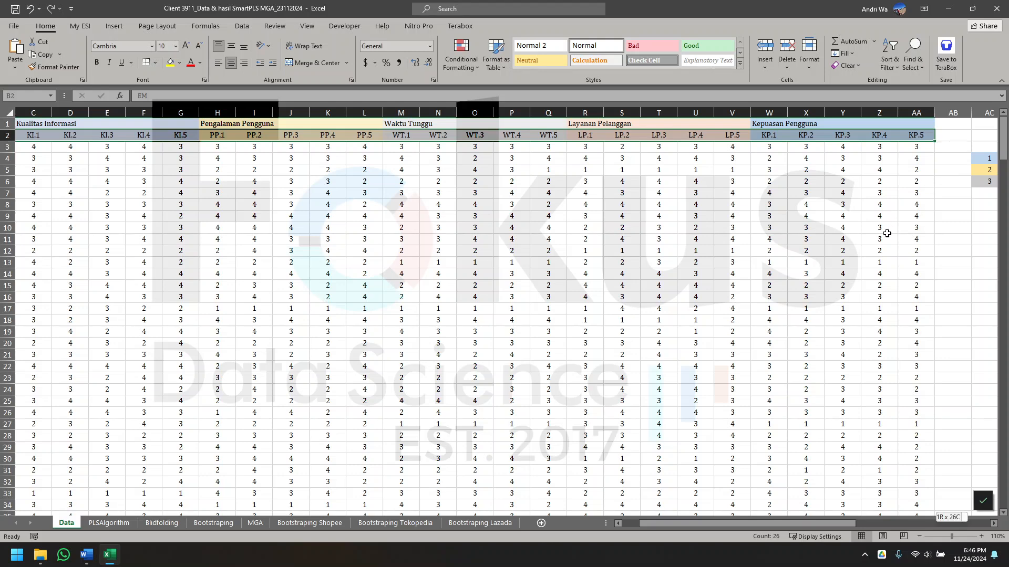
key("ctrl+shift+Down")
right_click(622, 264)
left_click(656, 287)
key("ctrl+BackSpace")
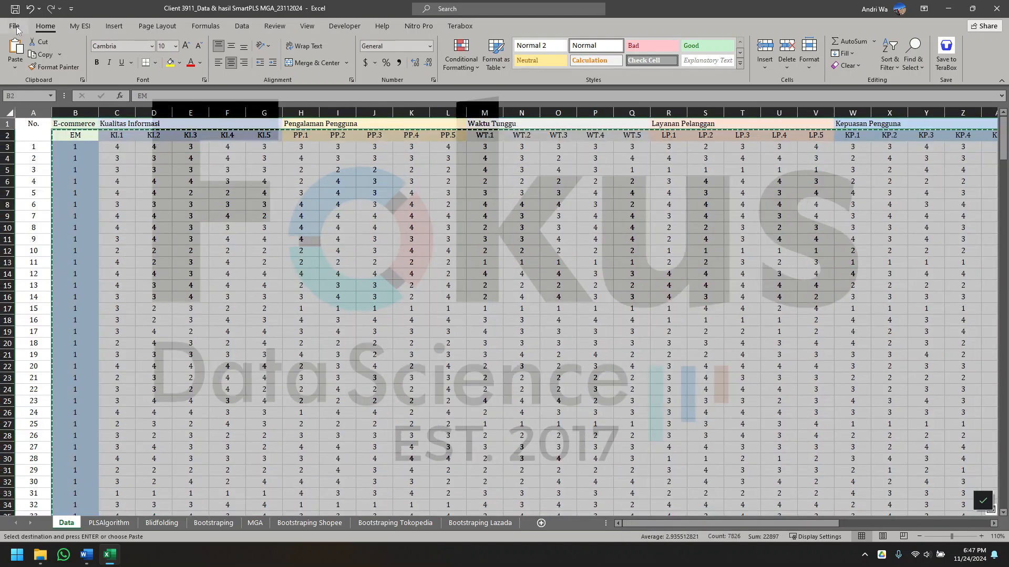
Create a blank workbook and paste the copied data as values starting at cell A1
left_click(15, 26)
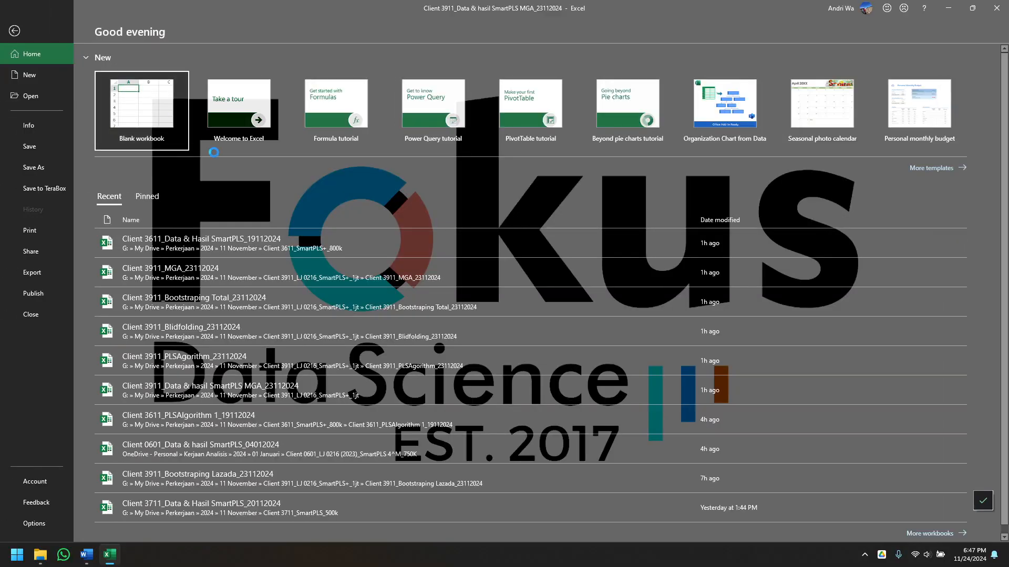
left_click(220, 147)
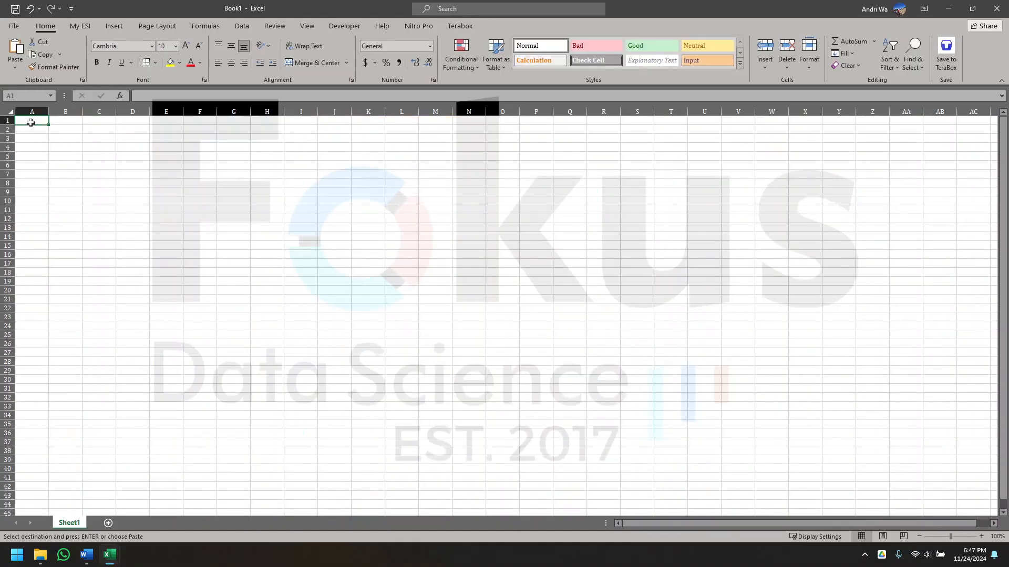
right_click(31, 121)
left_click(71, 176)
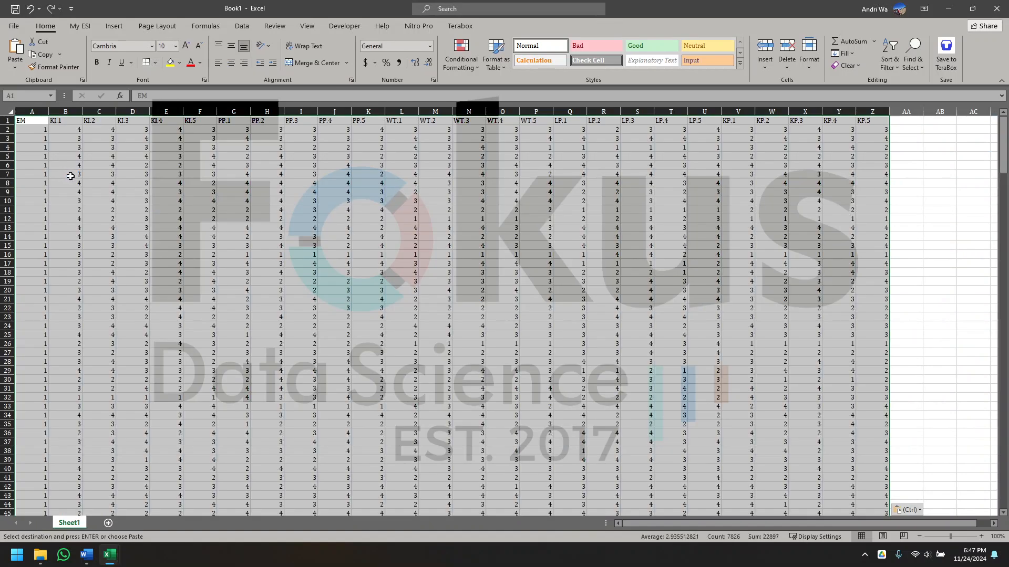
scroll(427, 311, "down", 12)
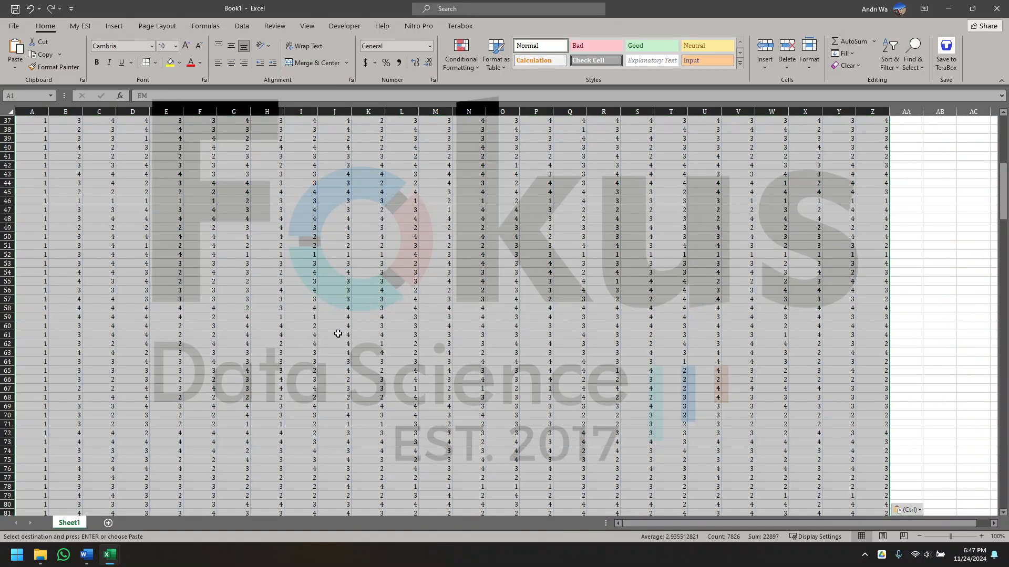
scroll(343, 335, "up", 12)
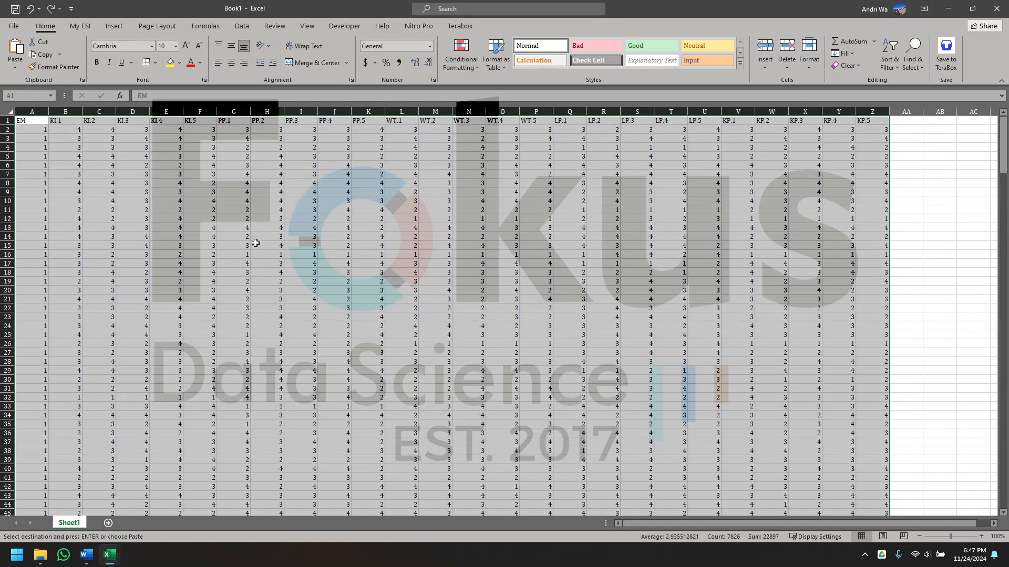
Try to save the workbook as Contoh CSV in CSV UTF-8 (Comma delimited) format in the Client 3911_LJ 0216_SmartPLS+_1jt folder
left_click(14, 25)
left_click(42, 173)
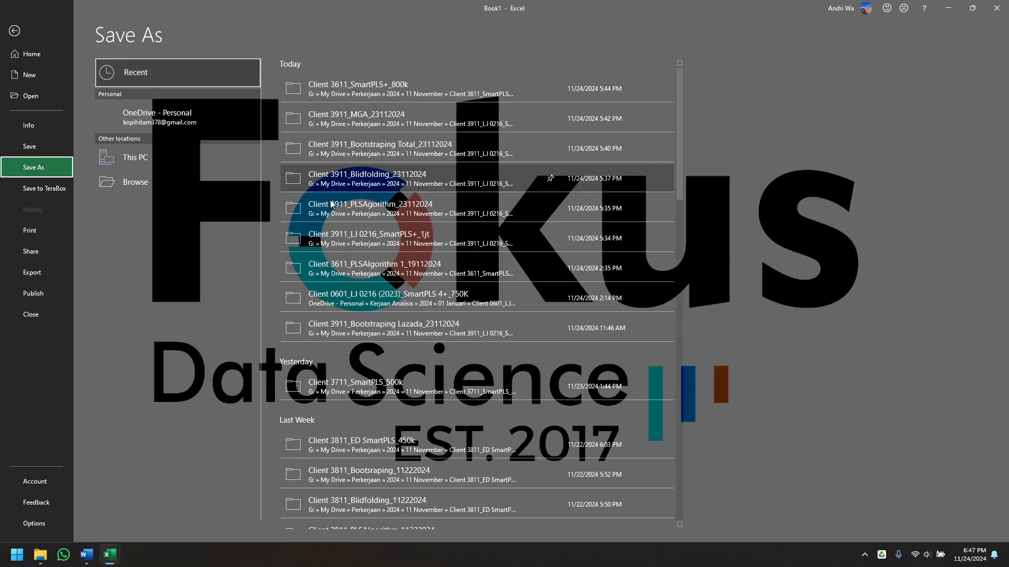
left_click(439, 157)
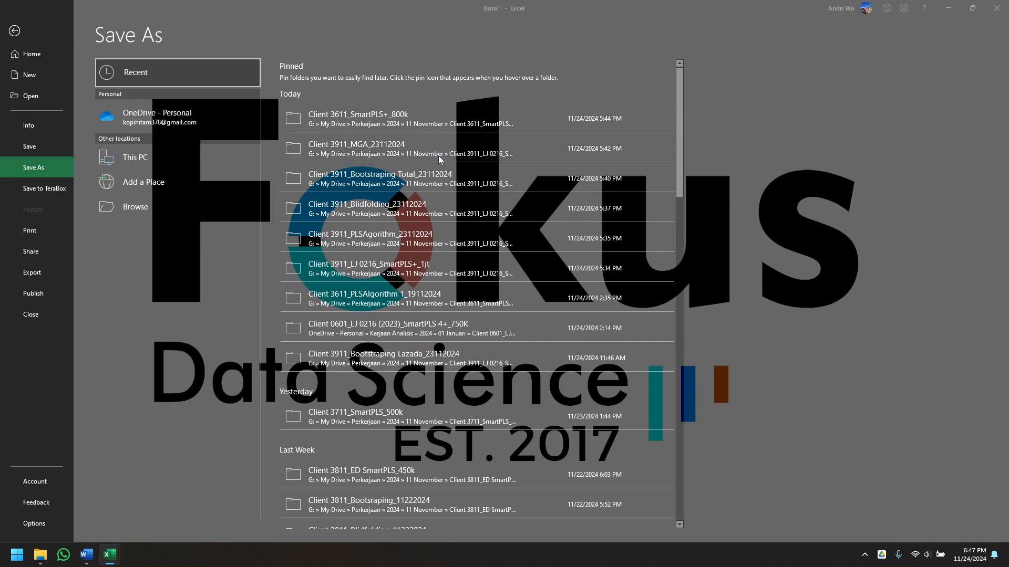
left_click(65, 30)
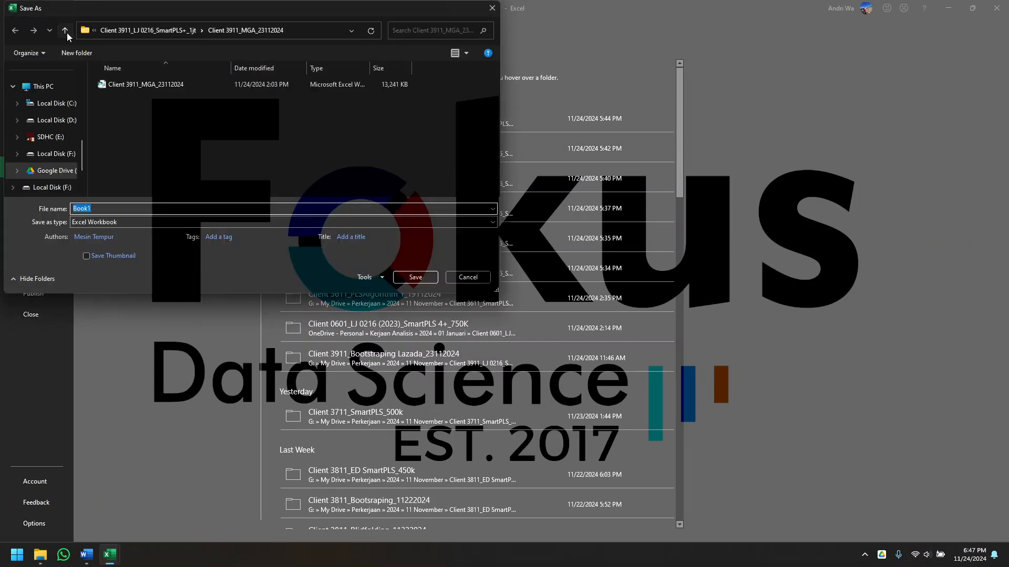
left_click(119, 210)
double_click(119, 212)
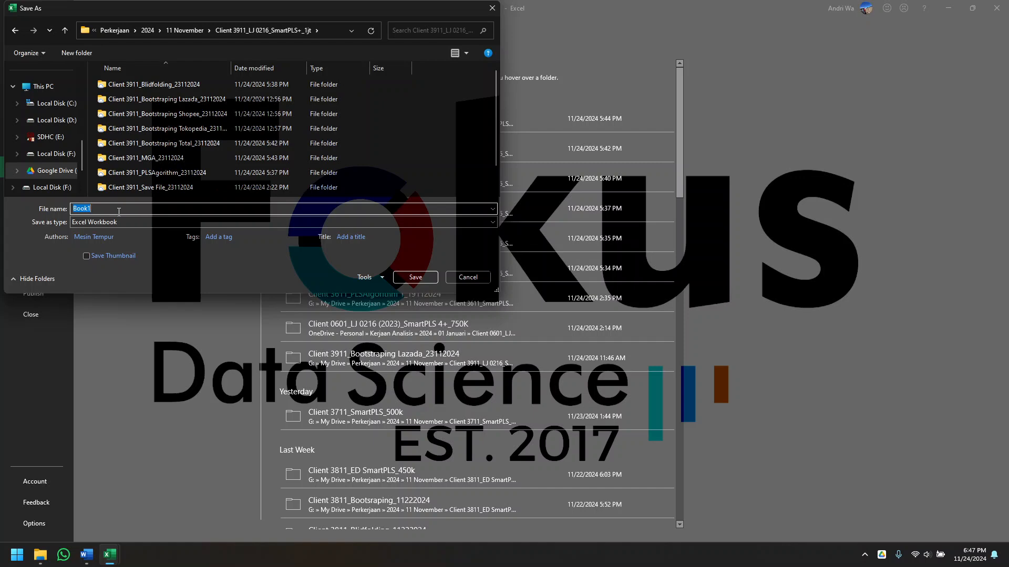
type("Contoh CSV")
left_click(93, 223)
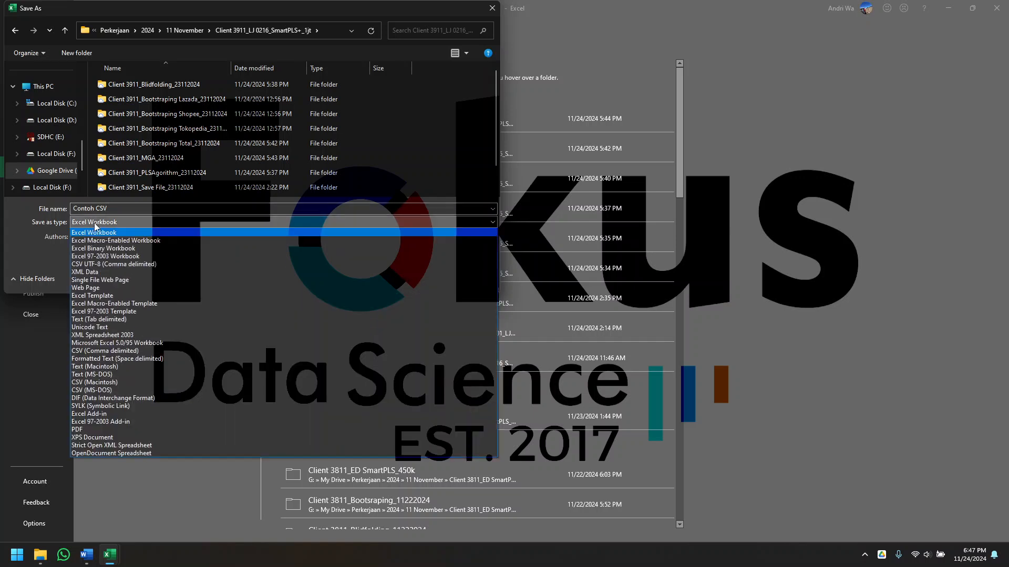
left_click(91, 265)
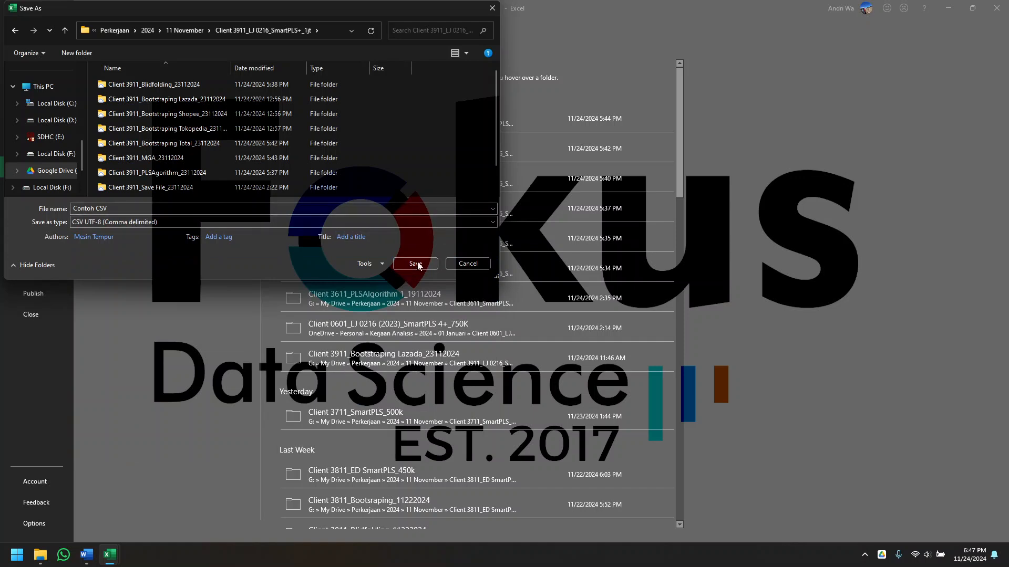
scroll(409, 147, "down", 1)
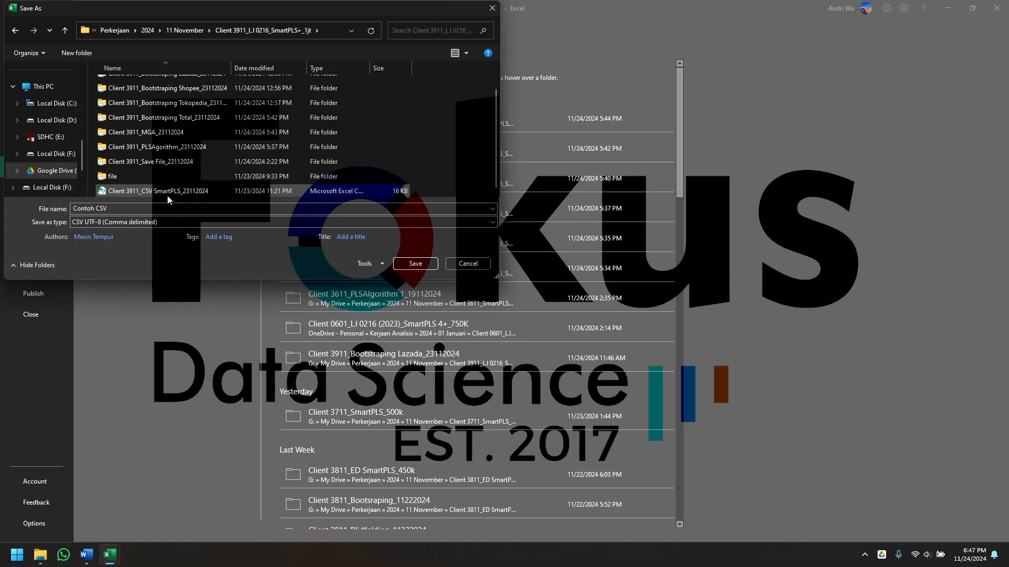
left_click(477, 264)
Close the new workbook without saving it and return to the first data row of the Data sheet
left_click(997, 8)
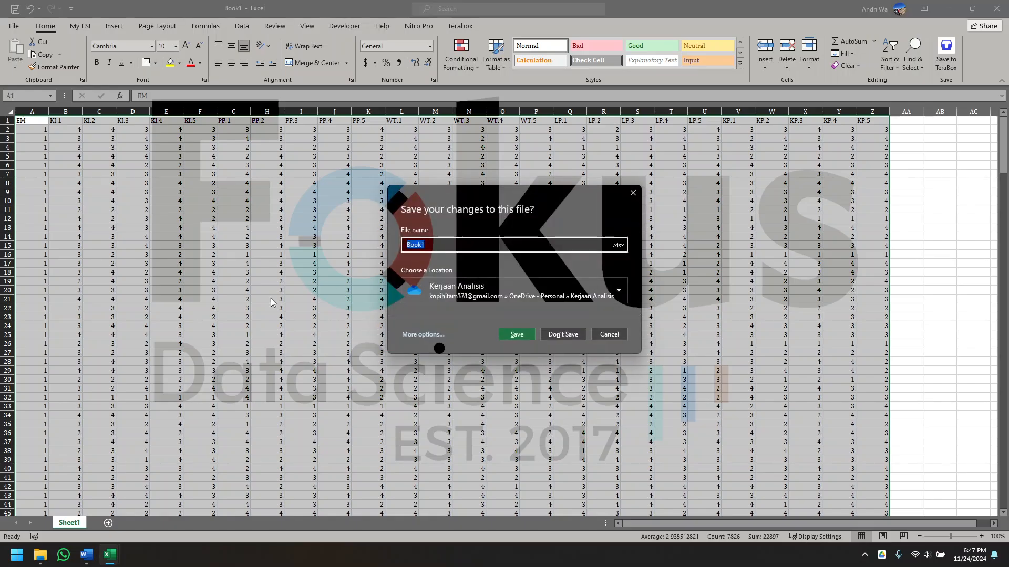
left_click(563, 334)
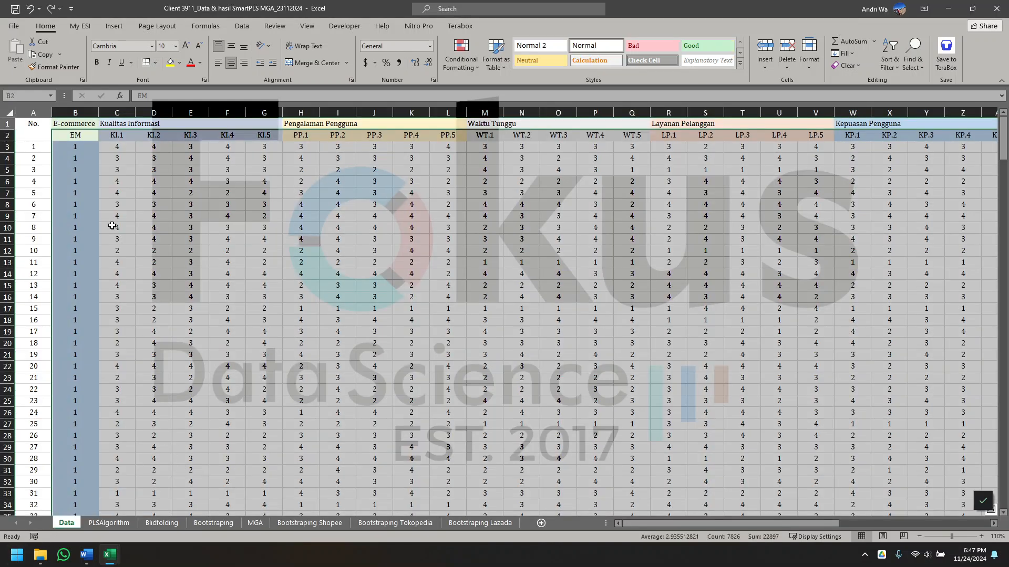
left_click(107, 146)
Launch SmartPLS 4 and maximize its window
left_click(16, 555)
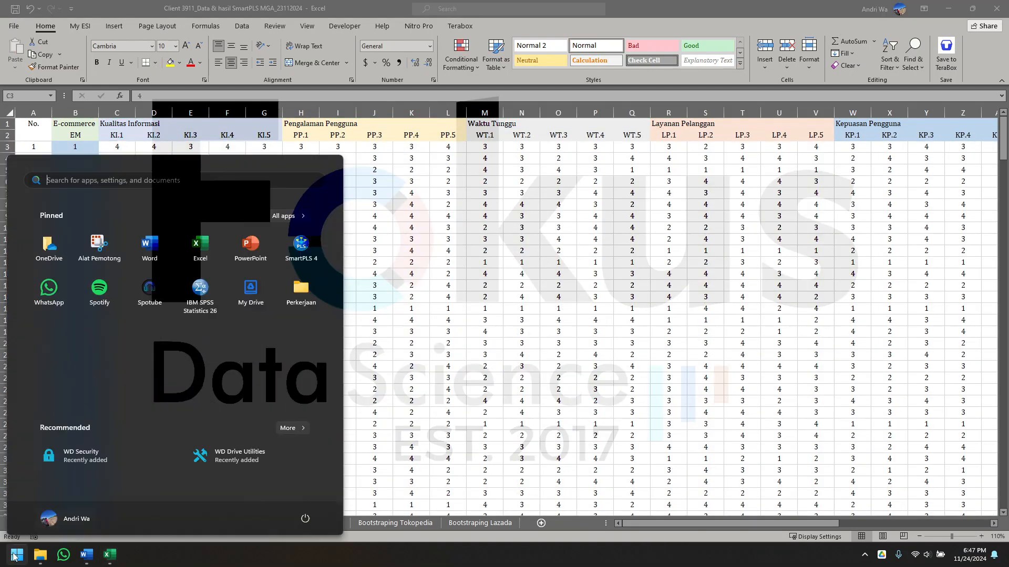
left_click(301, 254)
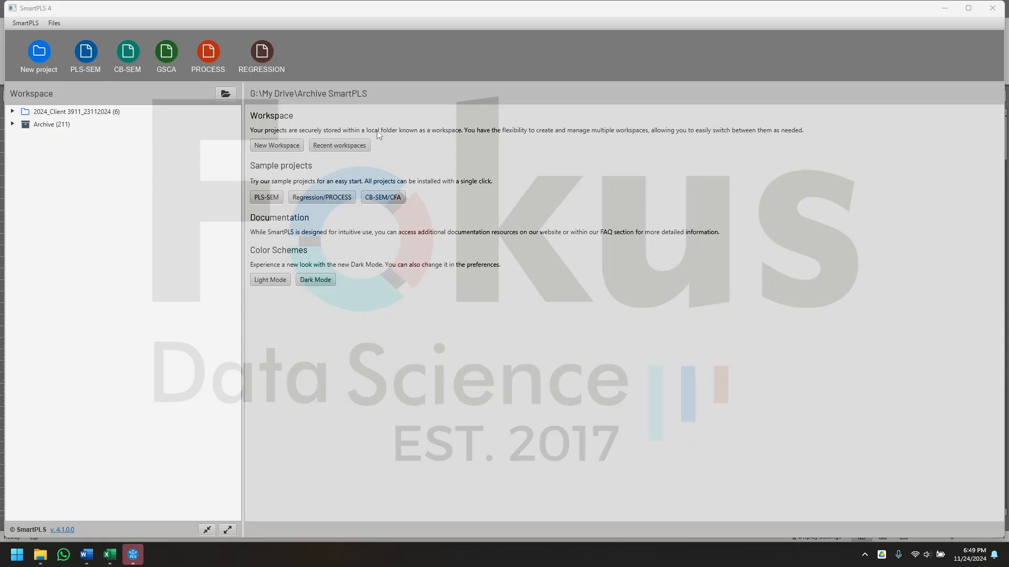
left_click(970, 9)
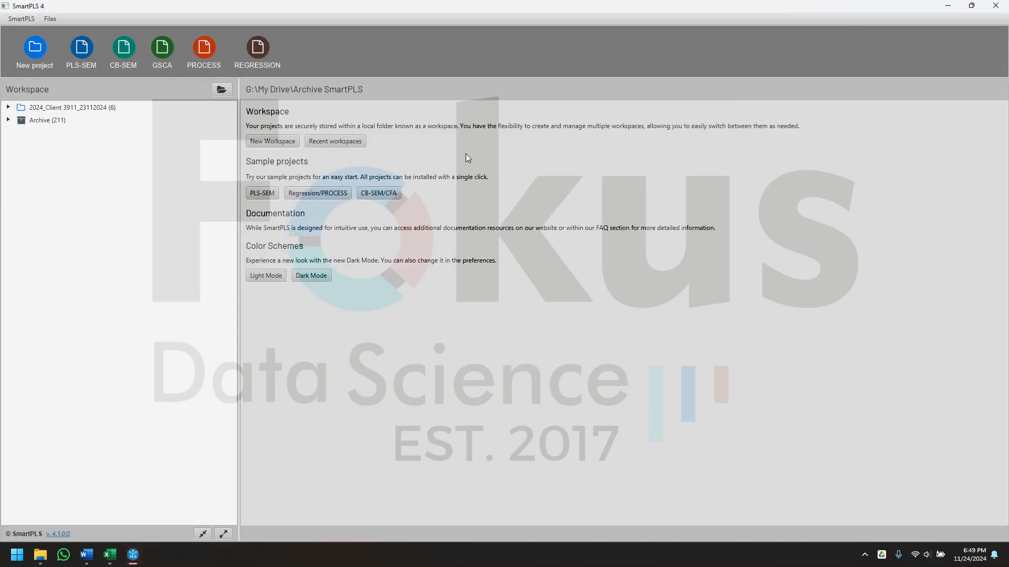
Create a new project named Contoh in the SmartPLS workspace
left_click(26, 57)
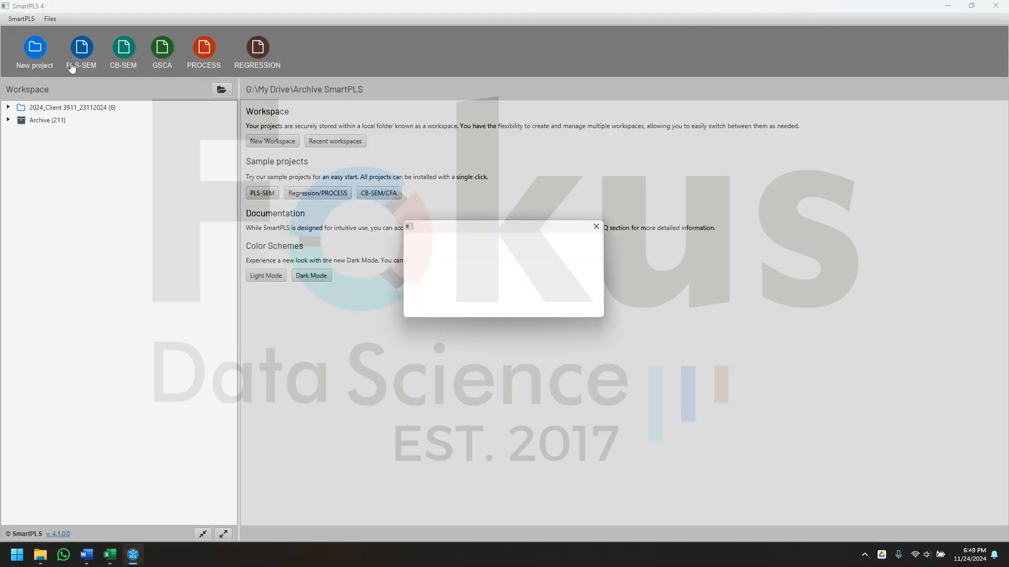
type("Contoh")
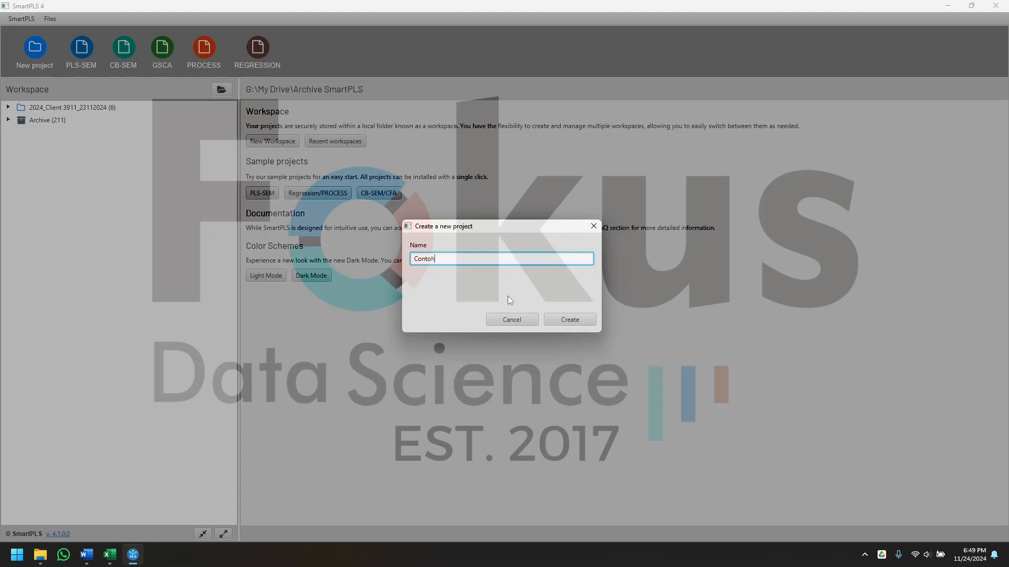
left_click(557, 320)
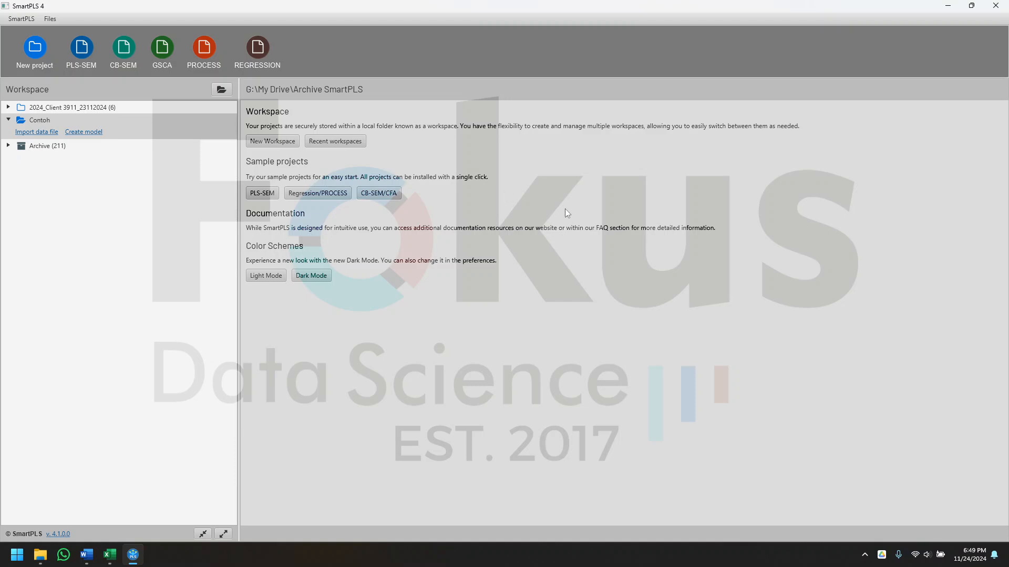
Import the data file Client 3911_CSV SmartPLS_23112024 into the Contoh project with the default CSV settings
left_click(47, 134)
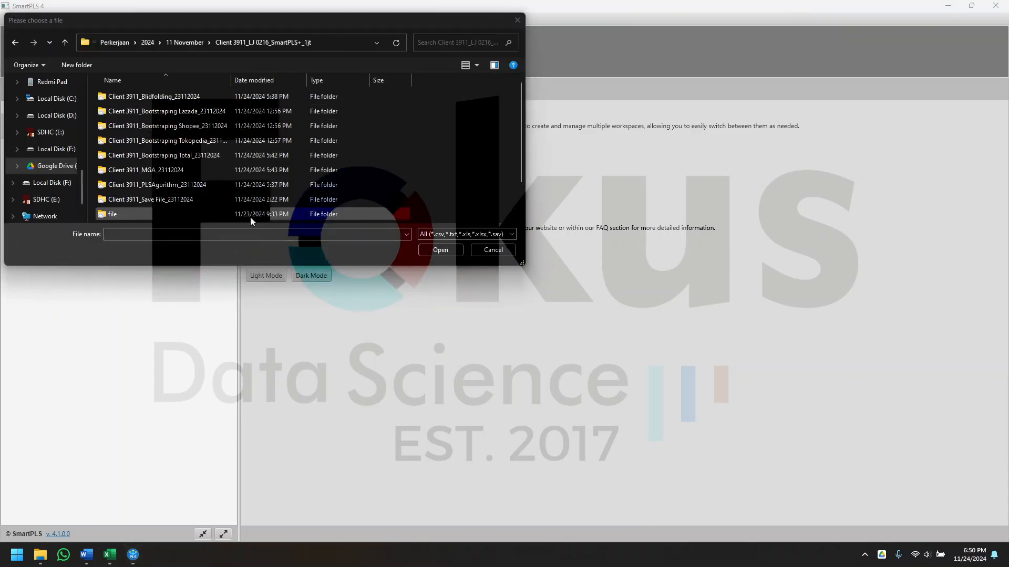
scroll(256, 212, "down", 2)
left_click(141, 205)
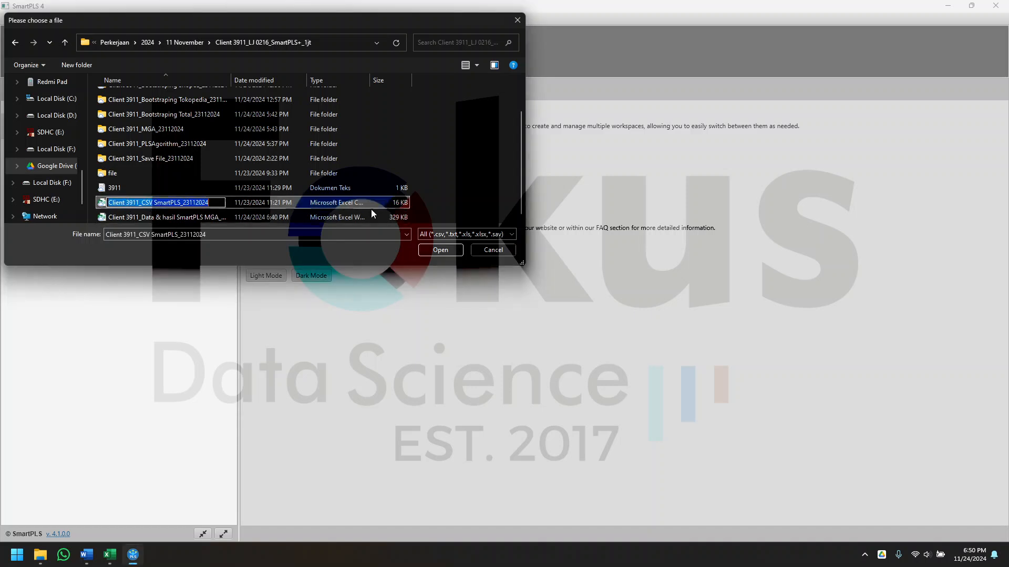
left_click(431, 251)
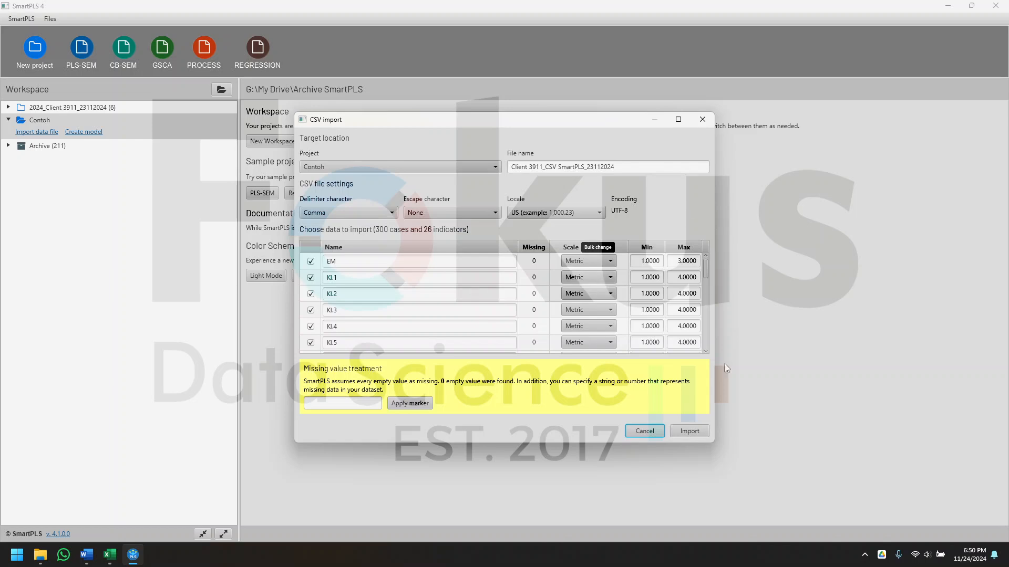
left_click(691, 436)
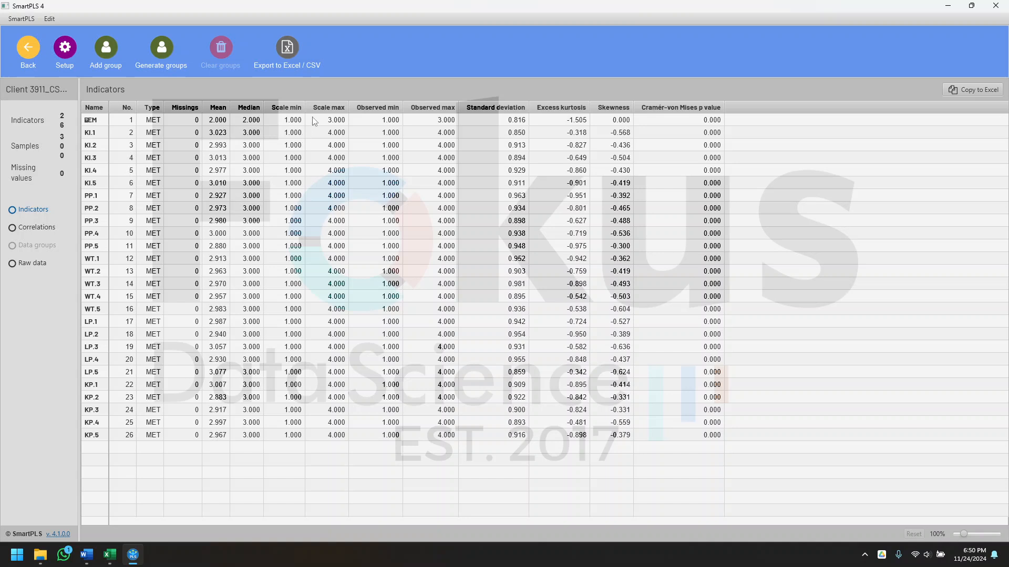
Begin generating data groups with EM as the grouping indicator and E_$0 as the name pattern
left_click(161, 55)
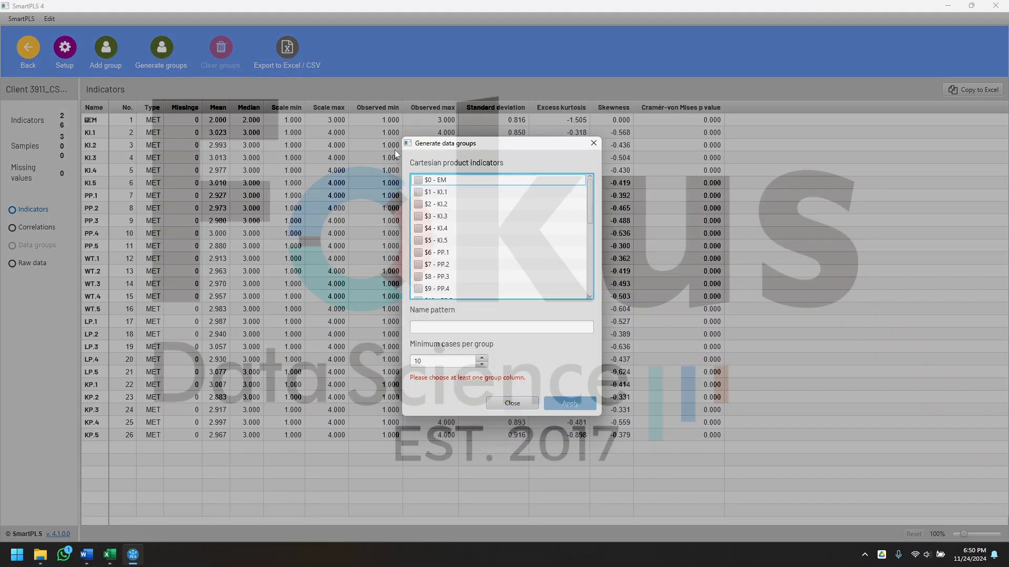
left_click(419, 181)
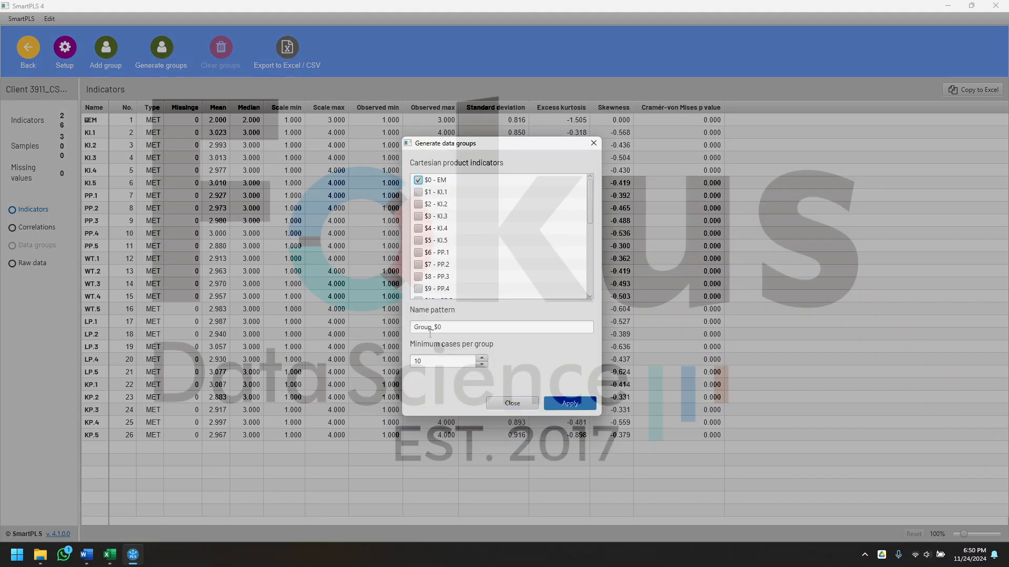
left_click_drag(431, 329, 413, 330)
key("BackSpace")
type("E")
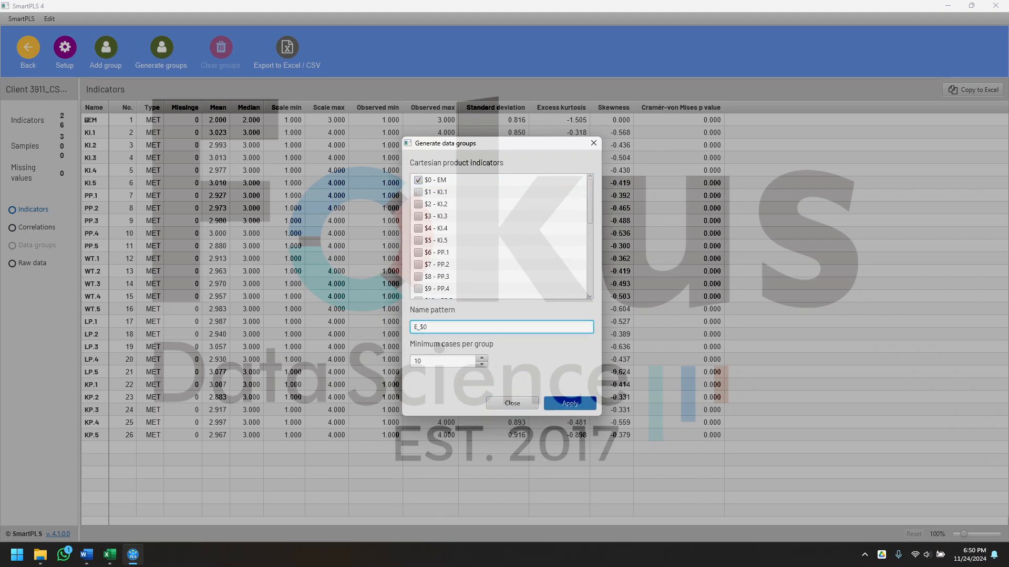
Set the group name pattern to E-commerce_$0, taking the wording from the E-commerce header in the Excel Data sheet
left_click(110, 555)
left_click(56, 126)
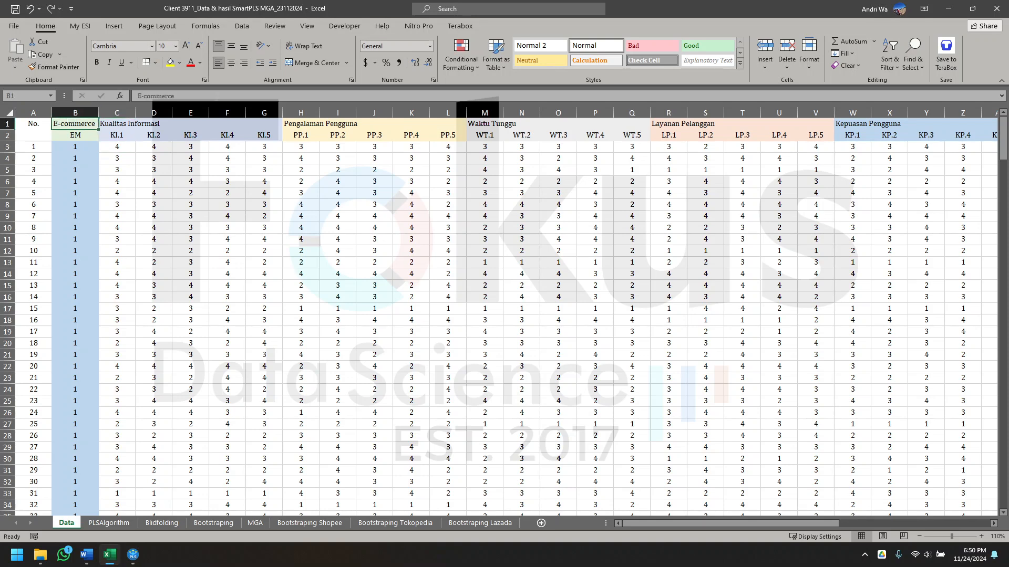
left_click(132, 555)
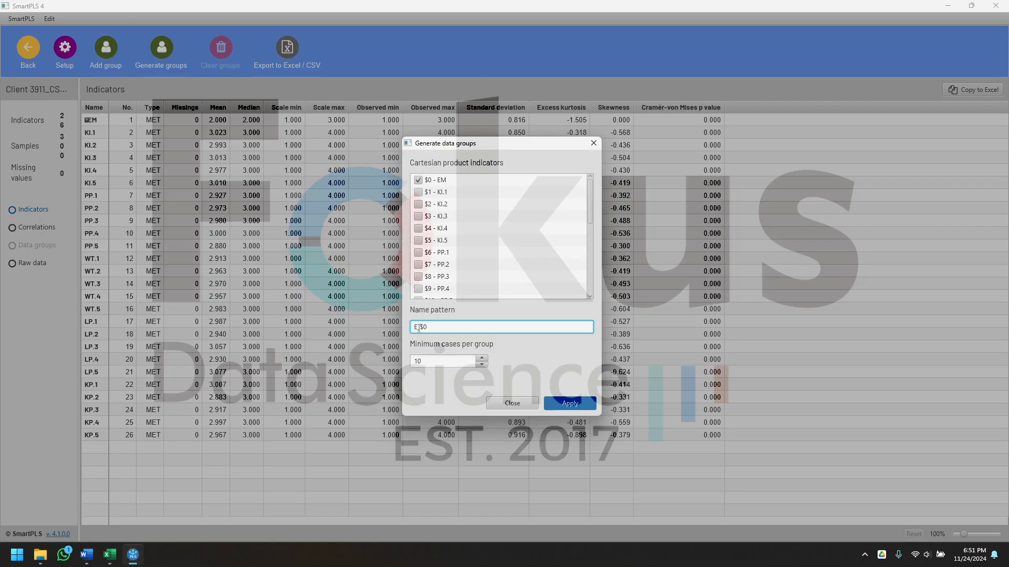
type("E-commerce")
left_click_drag(456, 327, 448, 327)
left_click(468, 328)
Set the minimum cases per group to 3 and generate the data groups
left_click(472, 361)
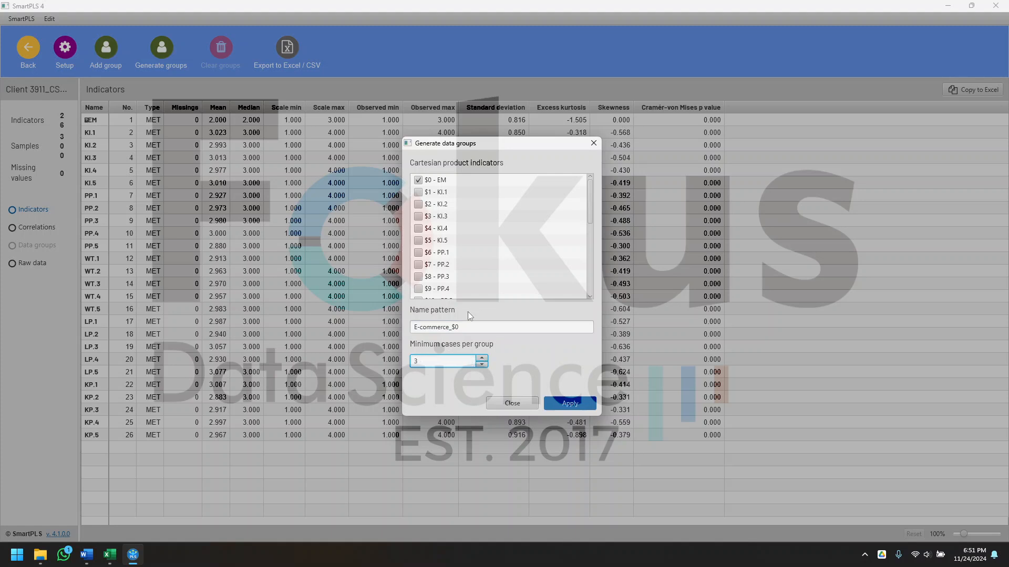
left_click(586, 408)
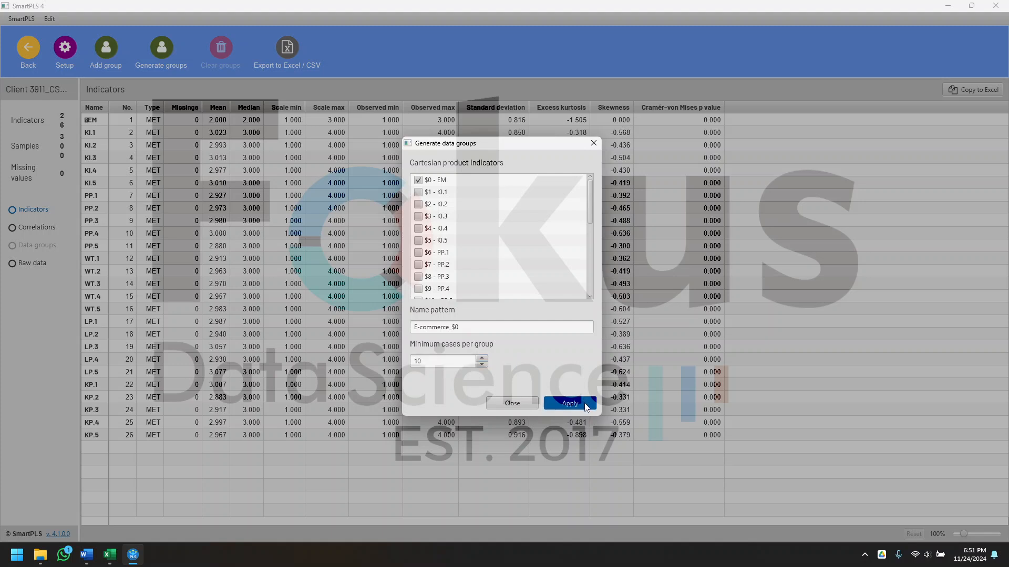
double_click(447, 361)
type("3")
left_click(569, 403)
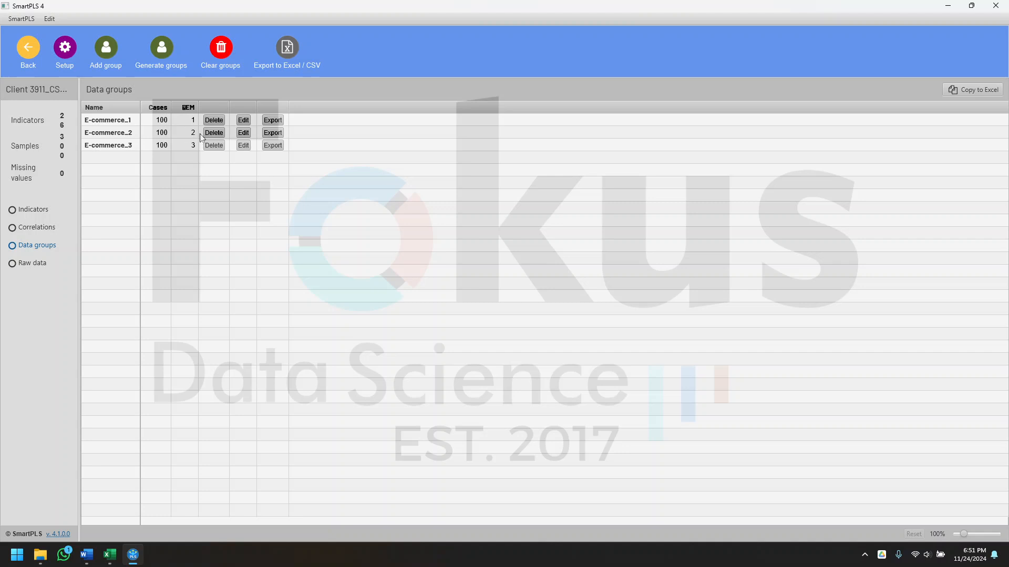
Rename data group E-commerce_1 as Shopee, copying the name from the platform legend in the Excel Data sheet
left_click(244, 120)
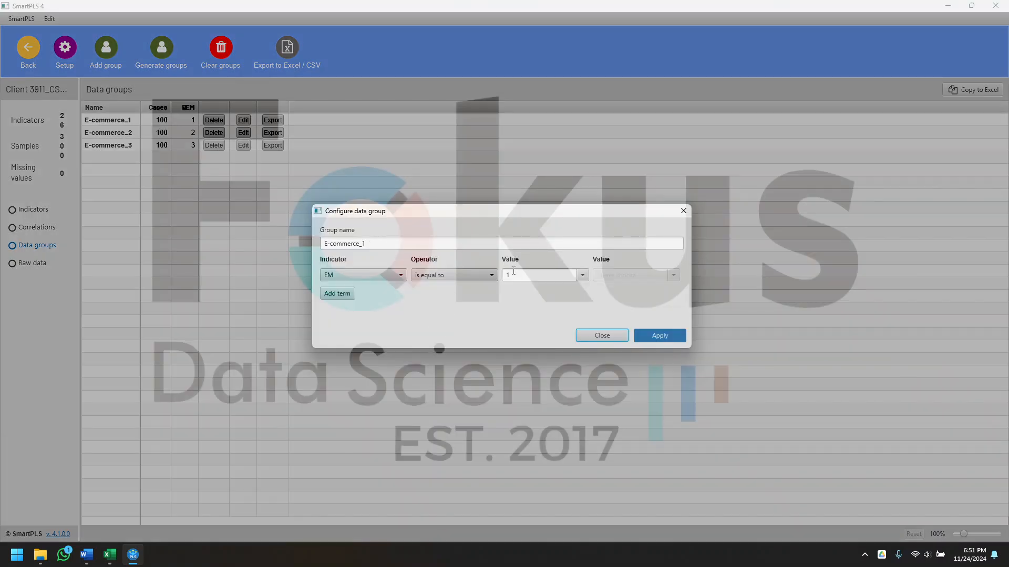
left_click_drag(383, 243, 285, 229)
key("BackSpace")
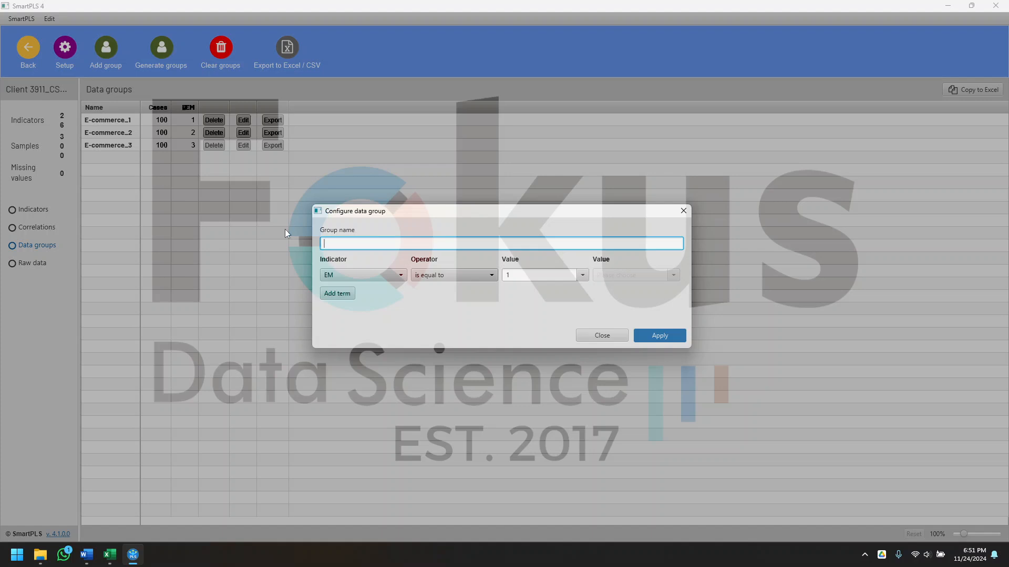
left_click(118, 561)
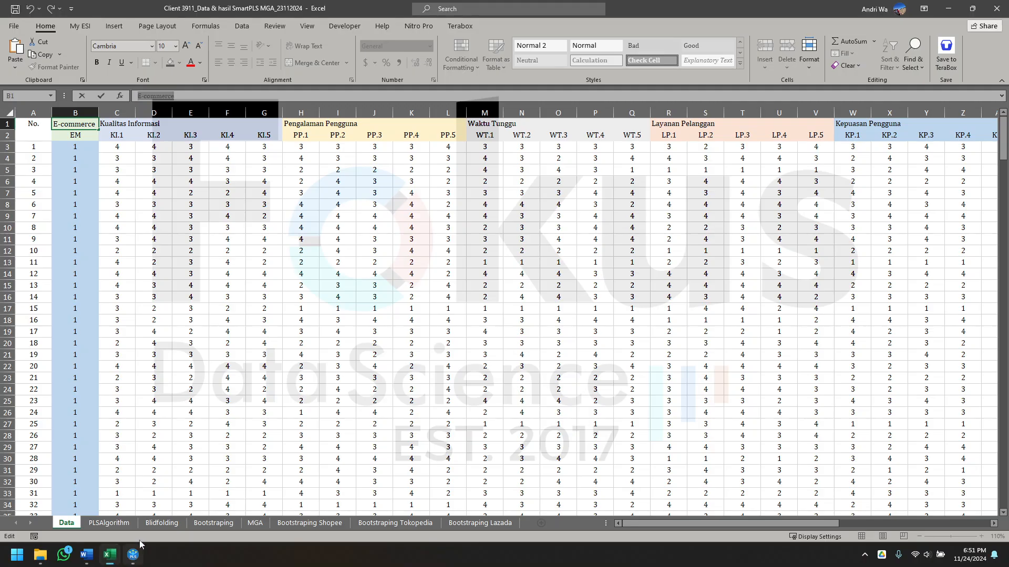
left_click_drag(671, 519, 821, 520)
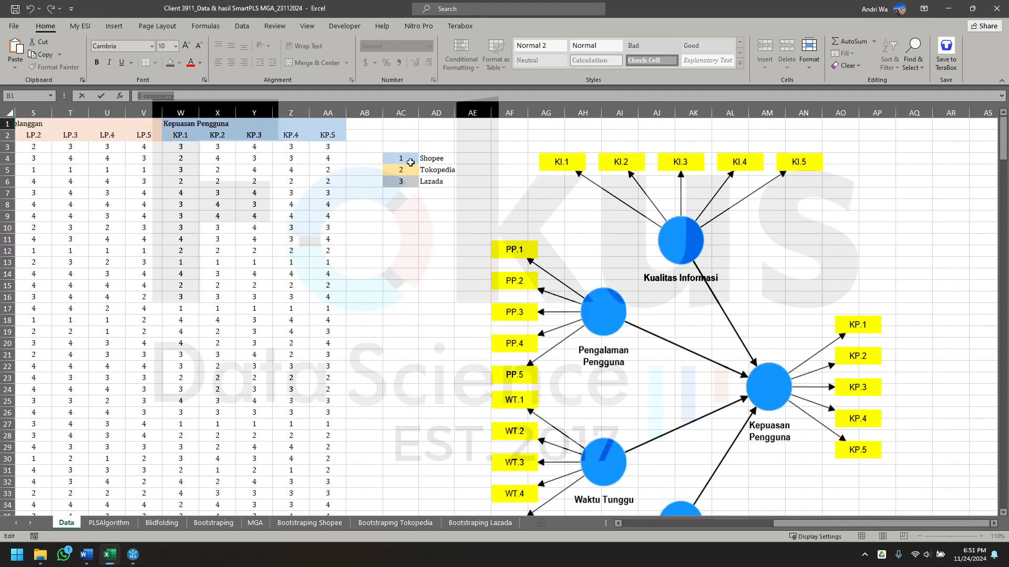
left_click(436, 158)
key("ctrl+c")
left_click(133, 555)
key("ctrl+v")
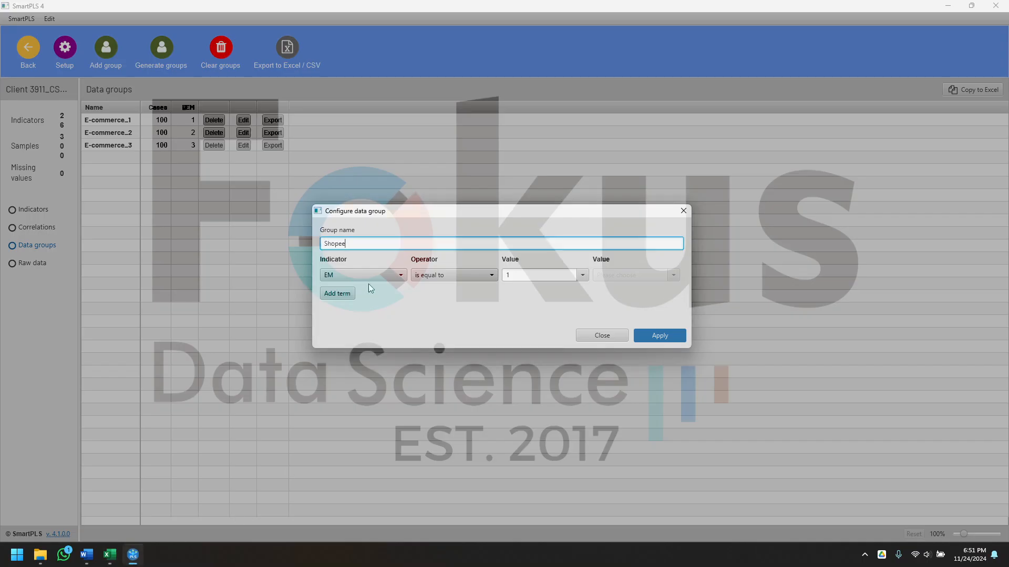
left_click(659, 336)
left_click(547, 302)
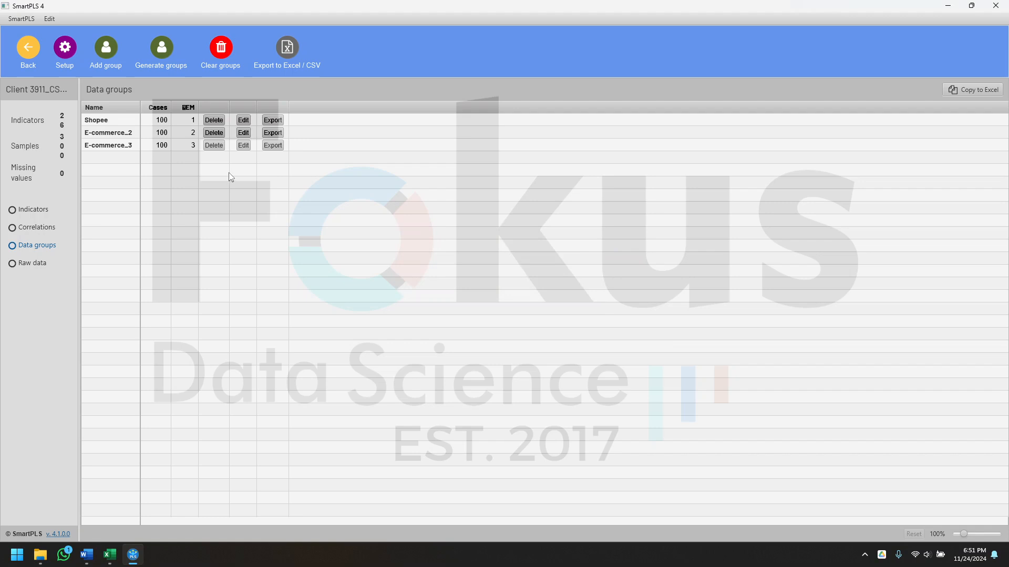
Rename data group E-commerce_2 as Tokopedia, copying the name from the platform legend in the Excel Data sheet
left_click(243, 133)
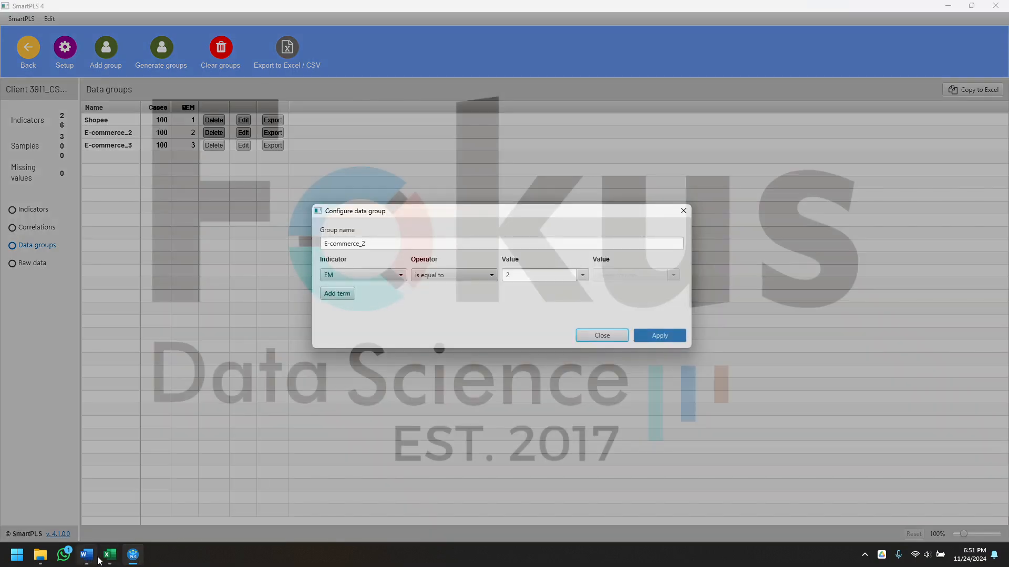
left_click(110, 555)
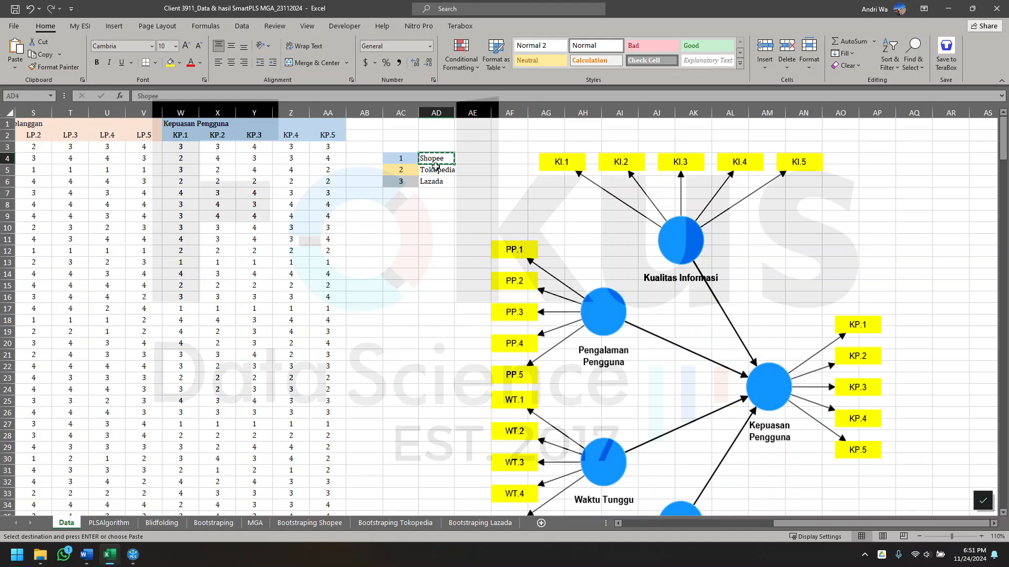
left_click(948, 8)
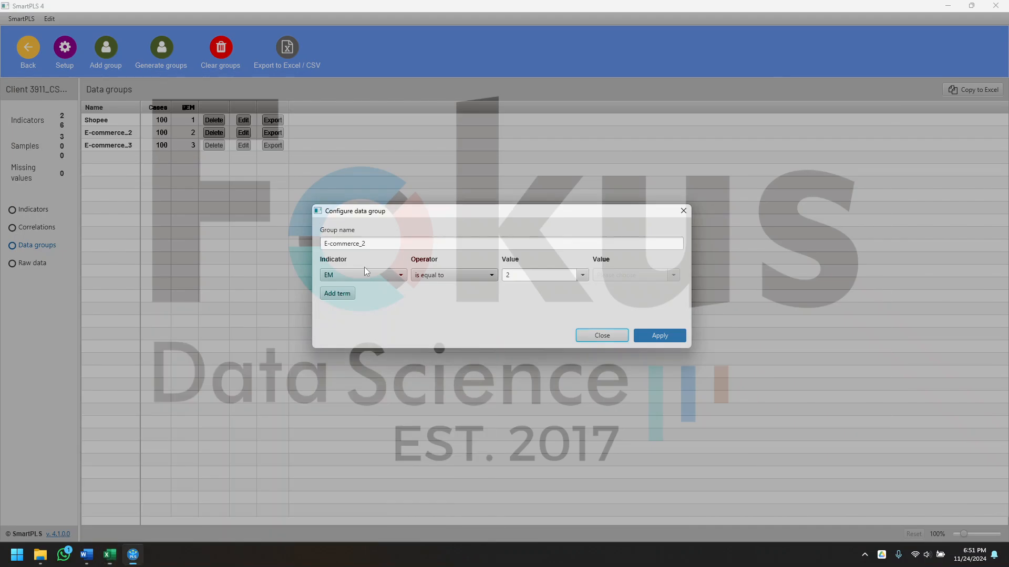
triple_click(386, 244)
key("ctrl+v")
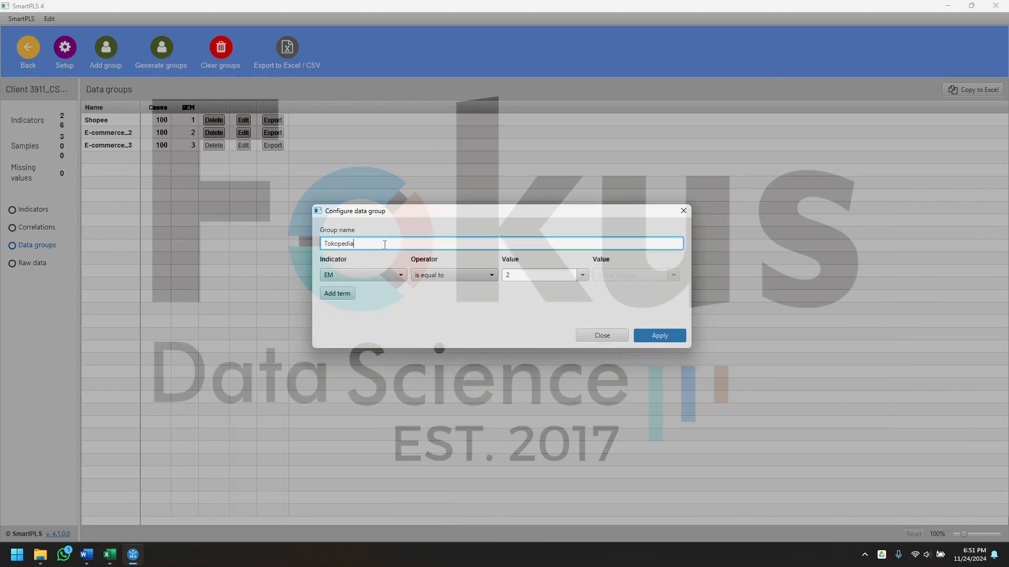
left_click(665, 331)
Rename data group E-commerce_3 as Lazada, copying the name from the platform legend in the Excel Data sheet
left_click(109, 555)
key("Down")
key("ctrl+c")
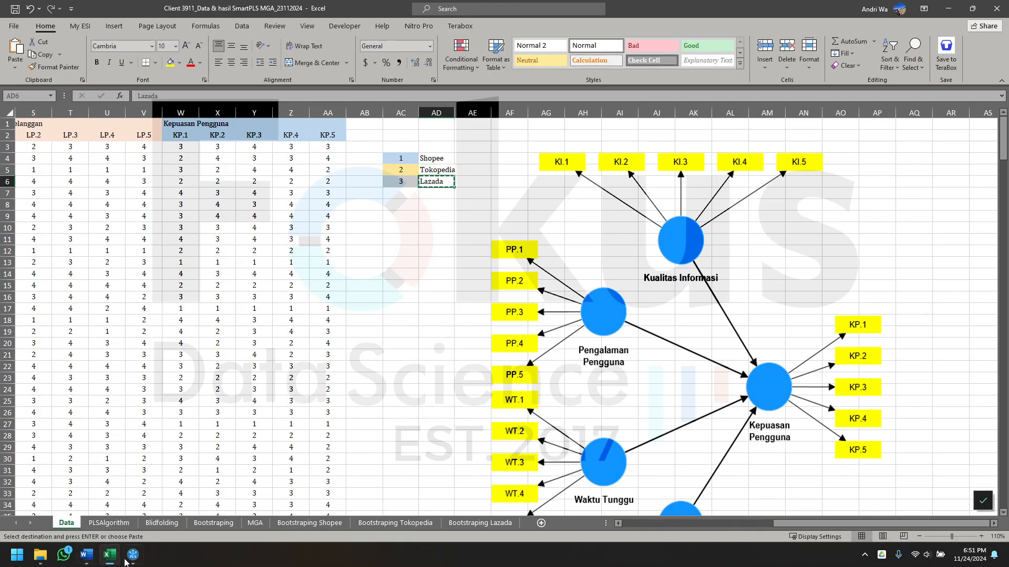
left_click(128, 558)
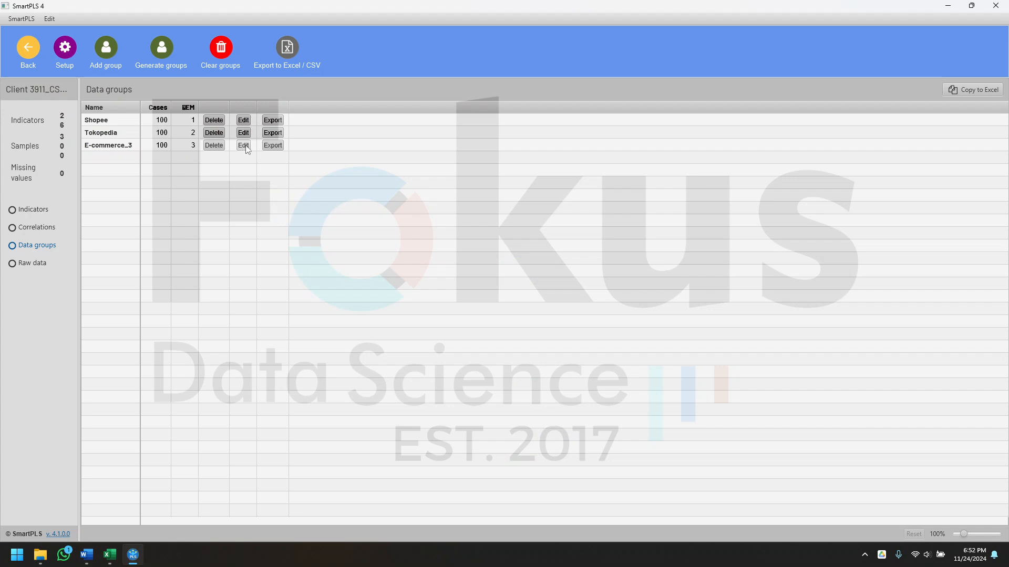
left_click(245, 147)
triple_click(399, 243)
key("ctrl+v")
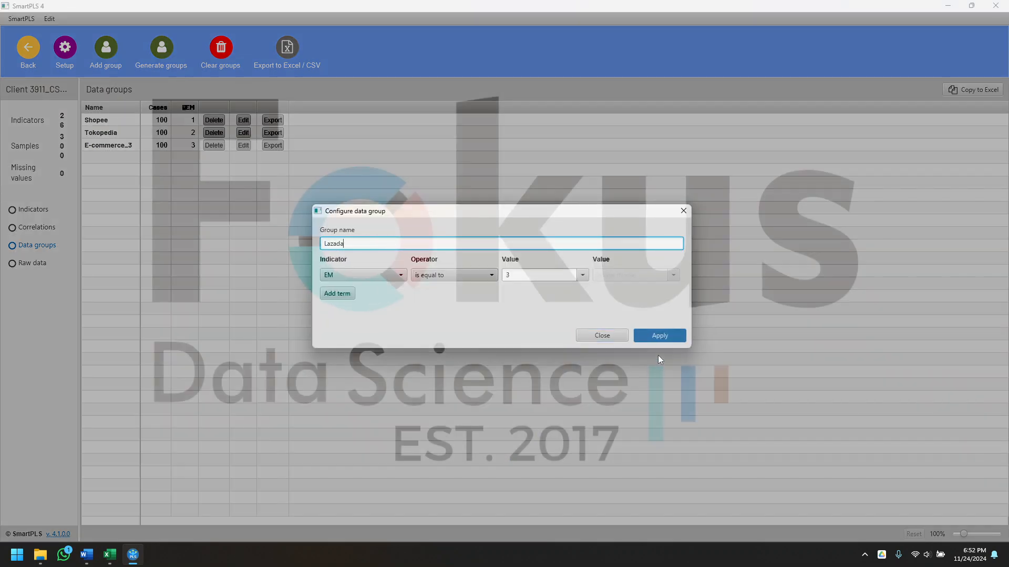
left_click(663, 336)
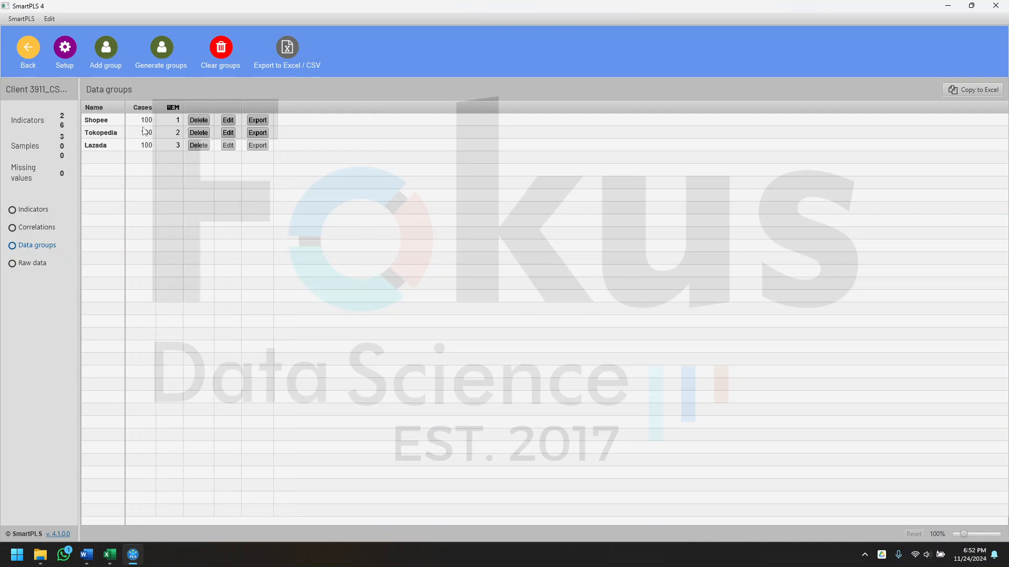
Leave the data groups and create a PLS-SEM model named Contoh in the Contoh project
left_click(28, 55)
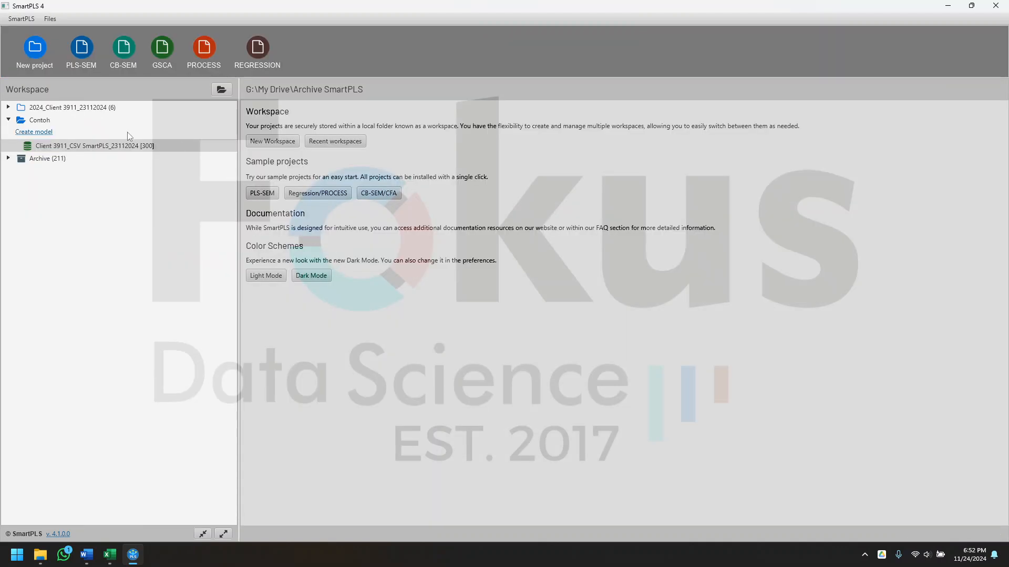
left_click(47, 133)
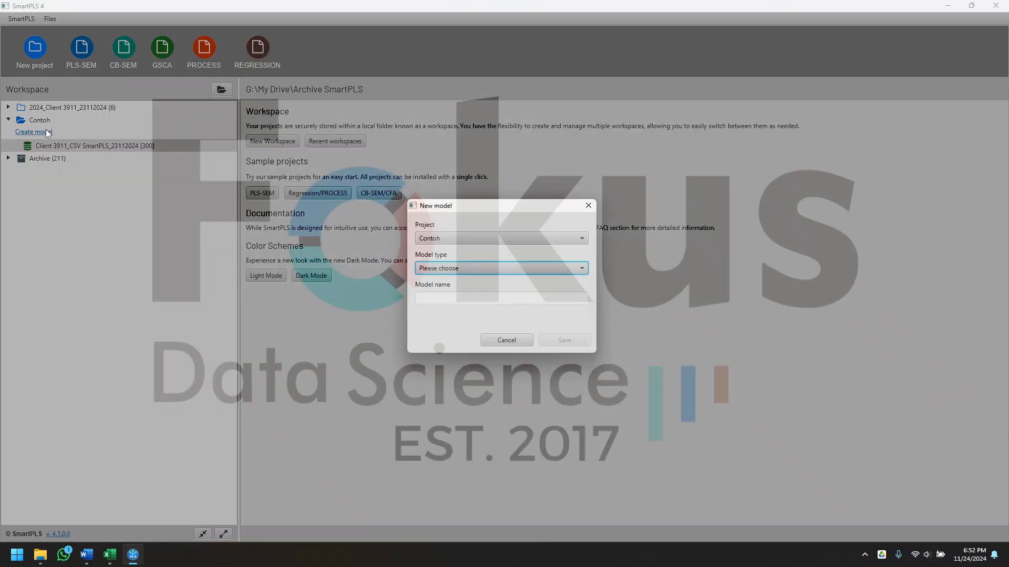
left_click(446, 269)
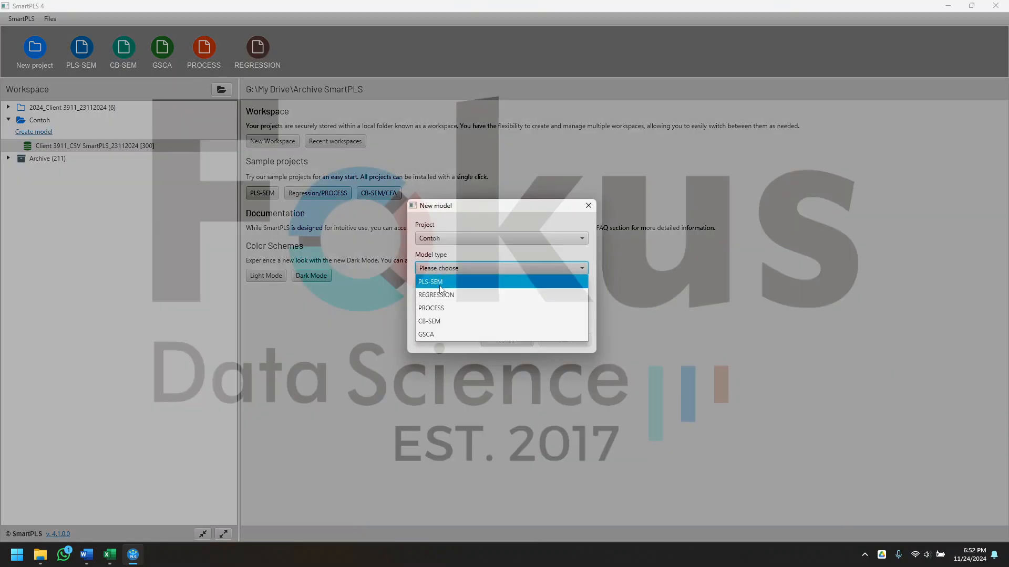
left_click(440, 282)
left_click(446, 299)
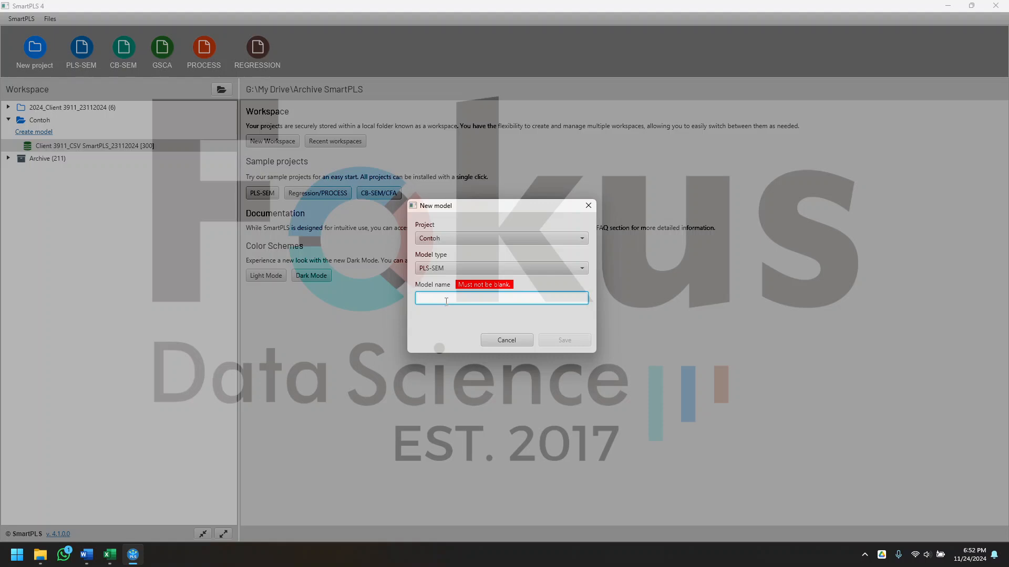
type("Contoh")
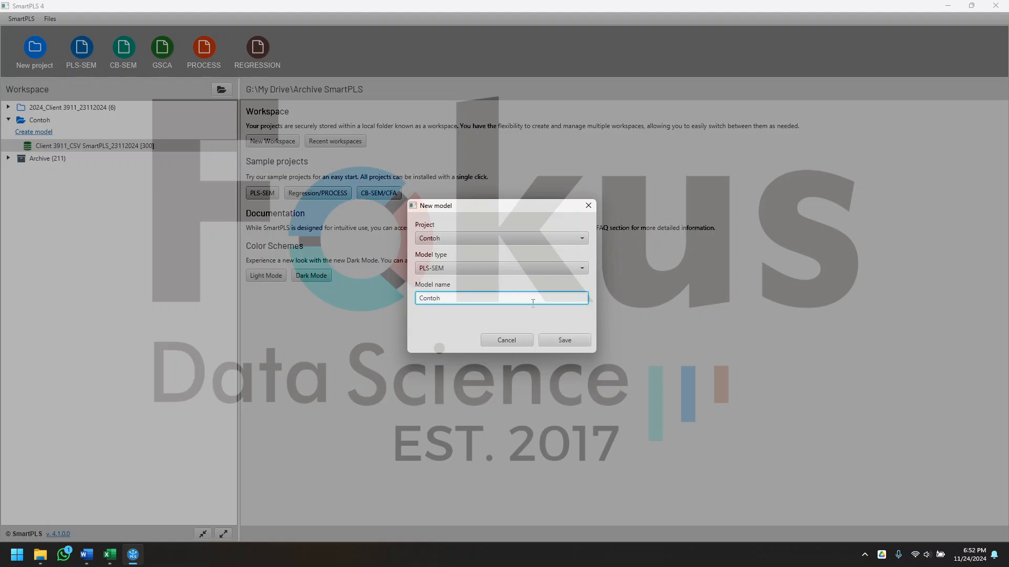
left_click(582, 342)
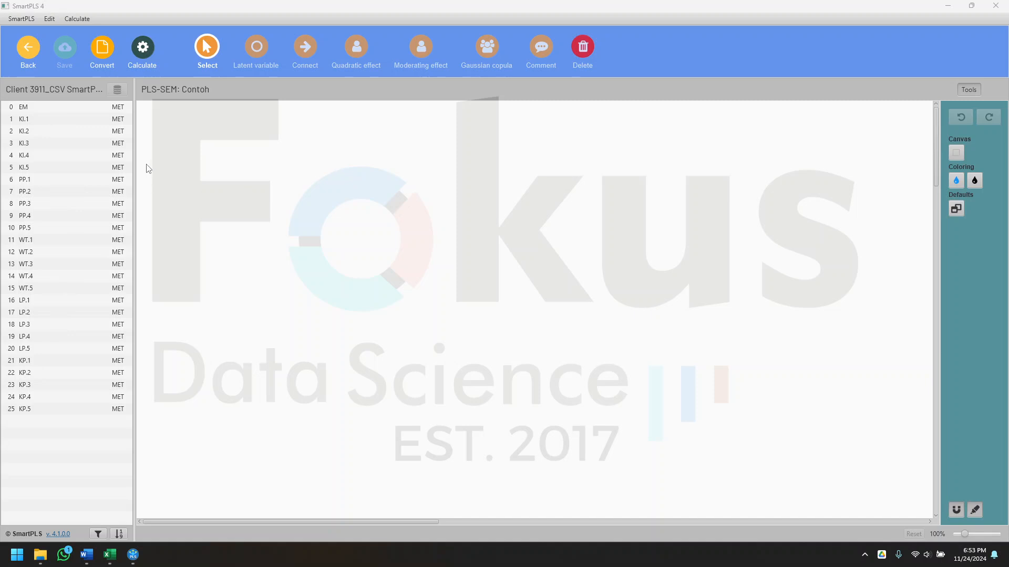
Create a latent variable from indicators KI.1 to KI.5 in the upper-left area of the canvas, keeping the suggested name
left_click(29, 121)
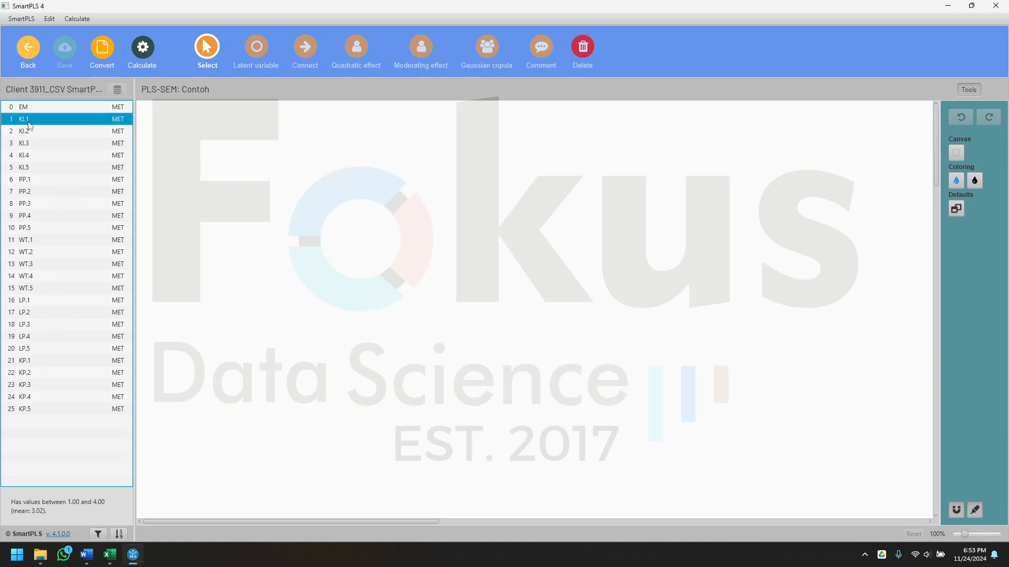
left_click(30, 168, "shift")
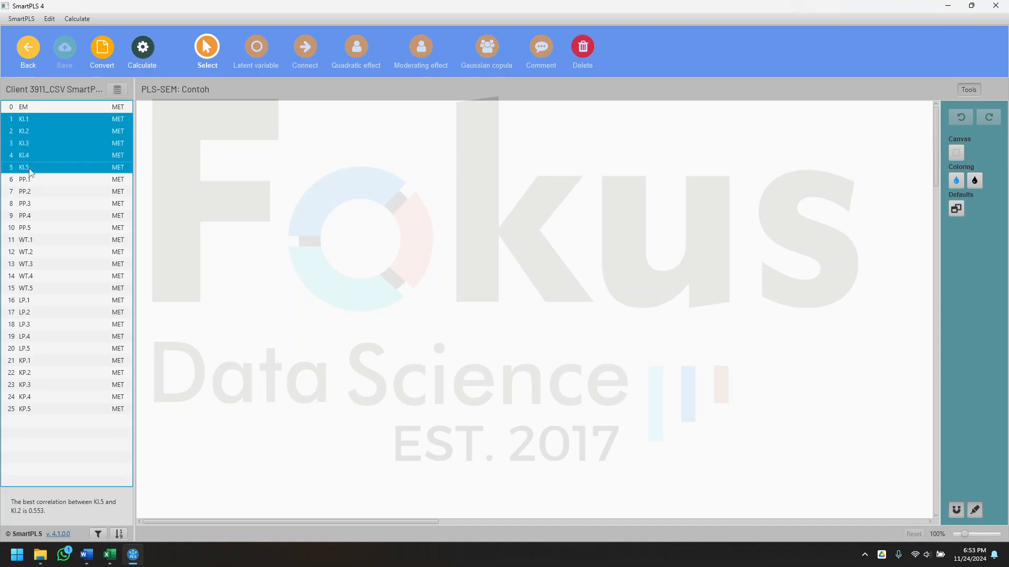
left_click(43, 120)
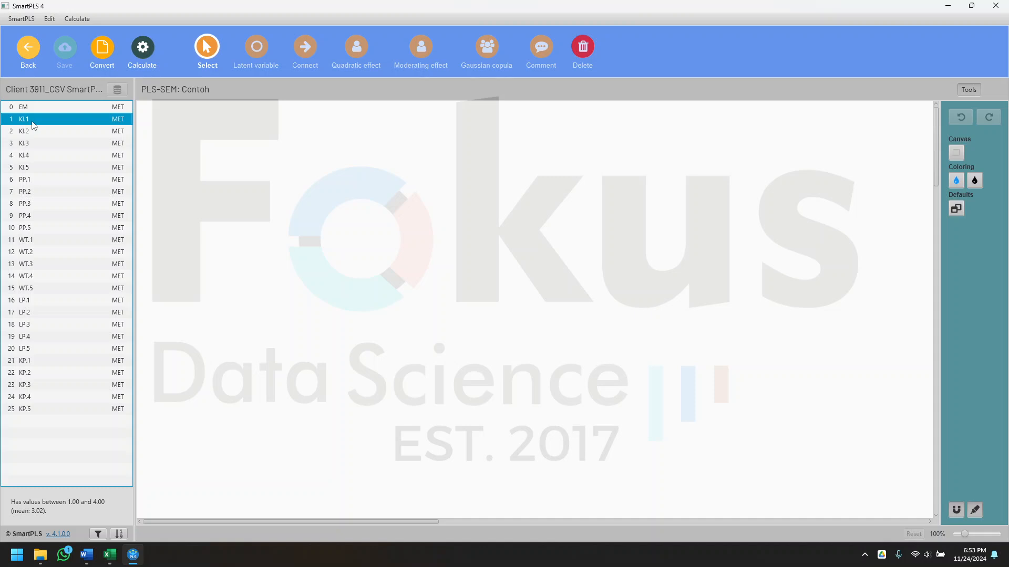
left_click(29, 168, "shift")
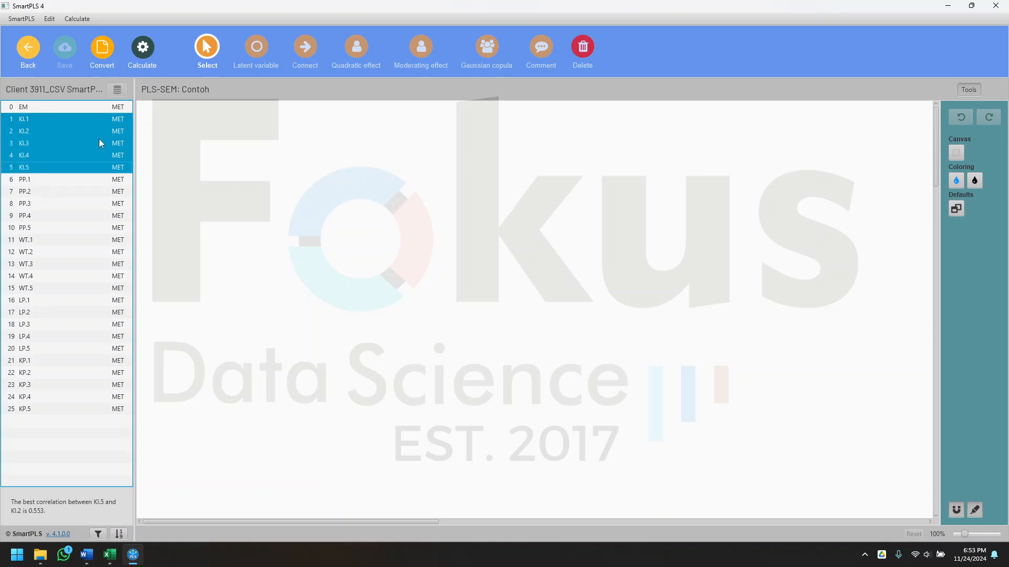
left_click_drag(80, 128, 243, 166)
key("Return")
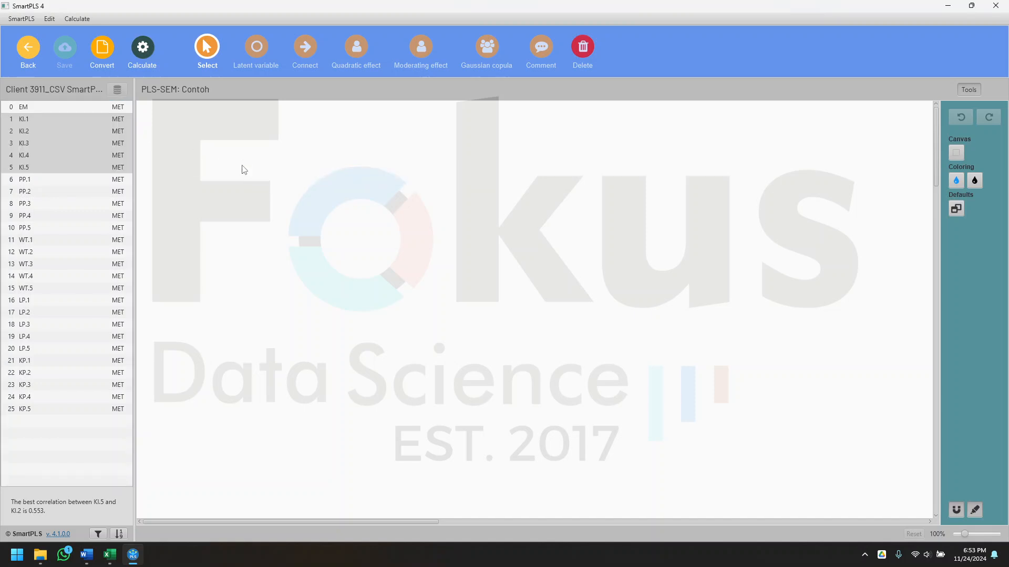
Create a latent variable from indicators PP.1 to PP.5 below the KI variable, keeping the suggested name
left_click(60, 179)
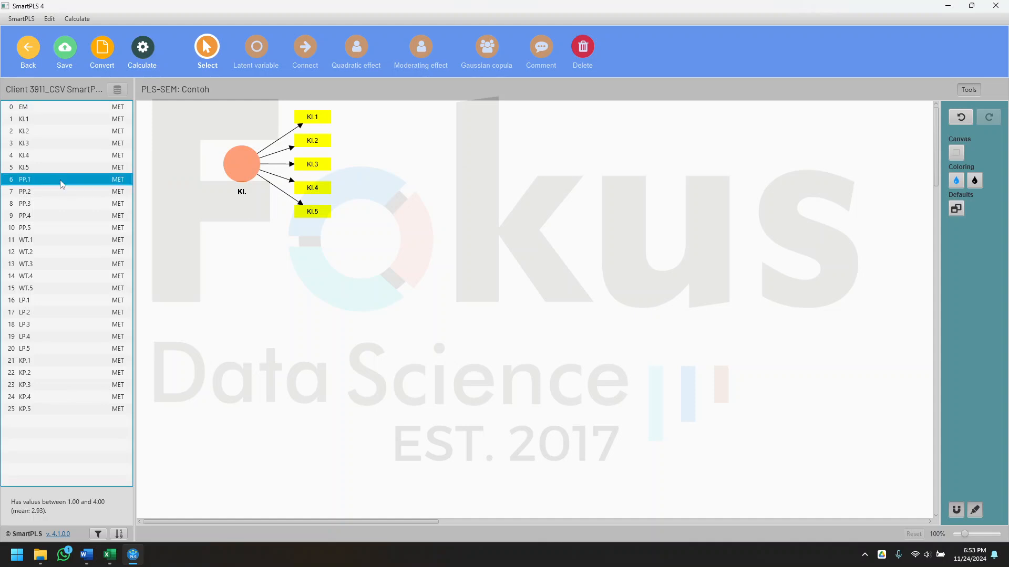
left_click(57, 227, "shift")
left_click_drag(205, 273, 206, 272)
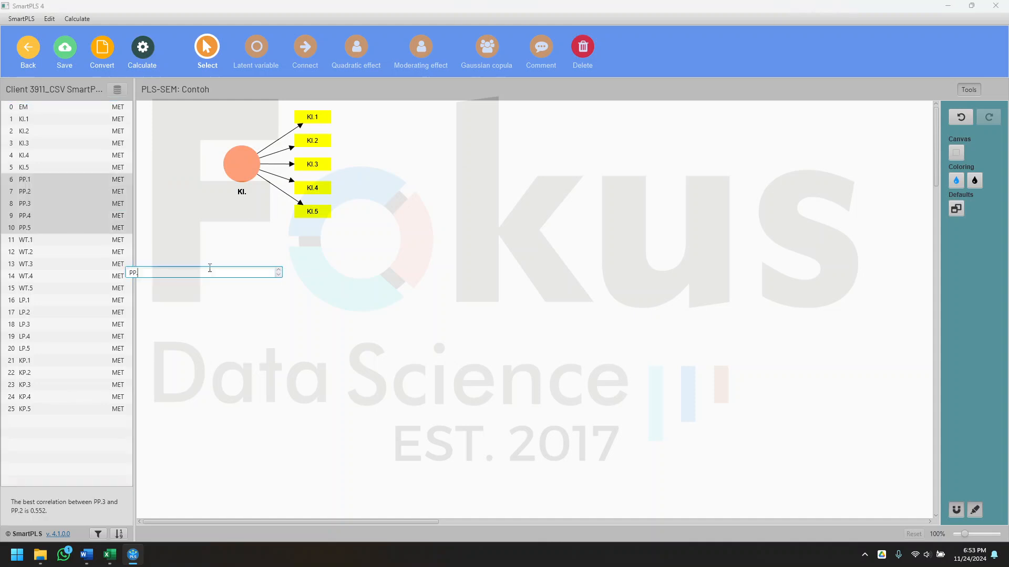
key("Return")
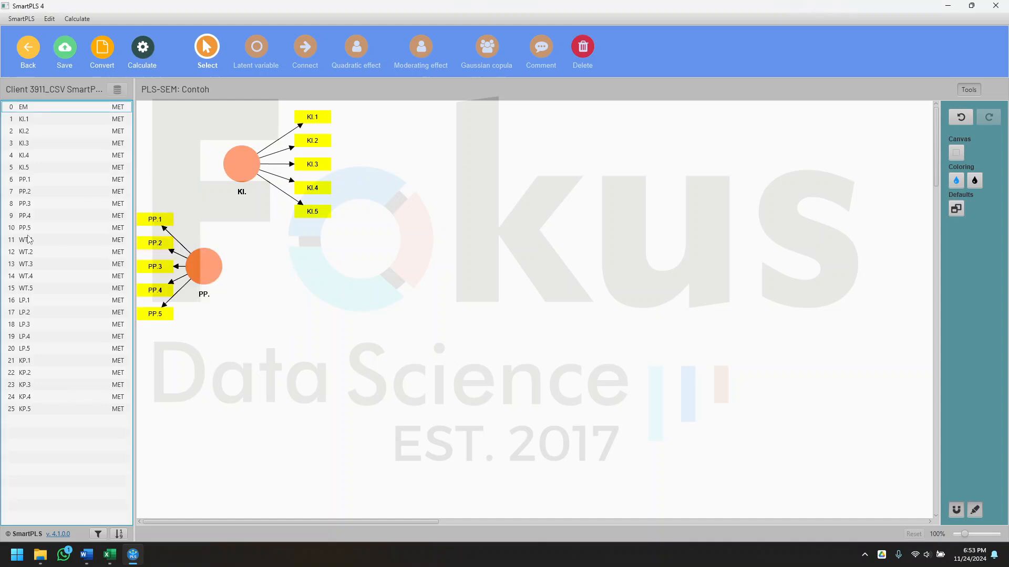
Create a latent variable from indicators WT.1 to WT.5 to the lower right of the PP variable, keeping the suggested name
left_click(28, 241)
left_click(34, 286, "shift")
left_click_drag(37, 284, 304, 327)
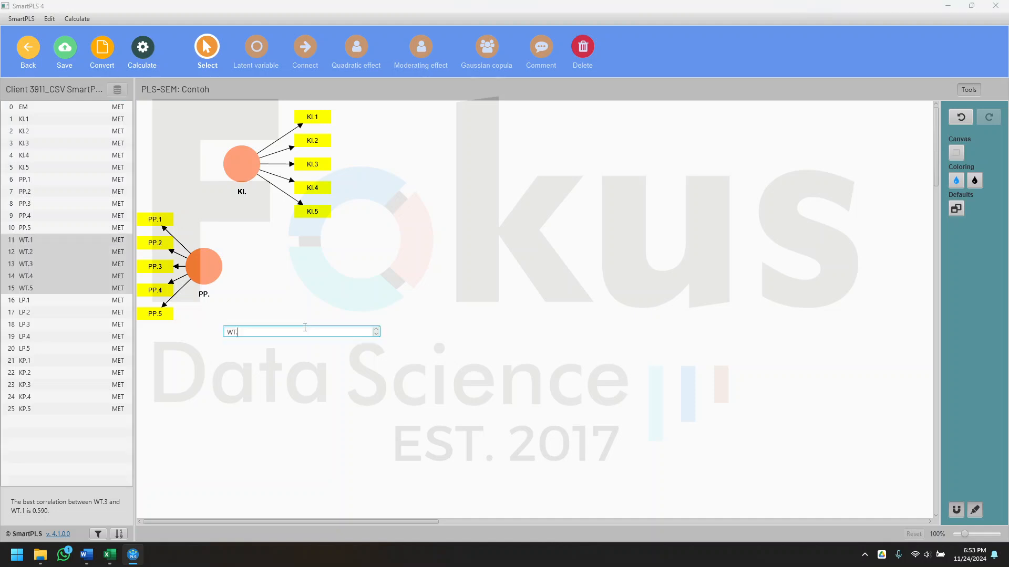
key("Return")
Create a latent variable from indicators LP.1 to LP.5 below the WT variable, keeping the suggested name
left_click(84, 301)
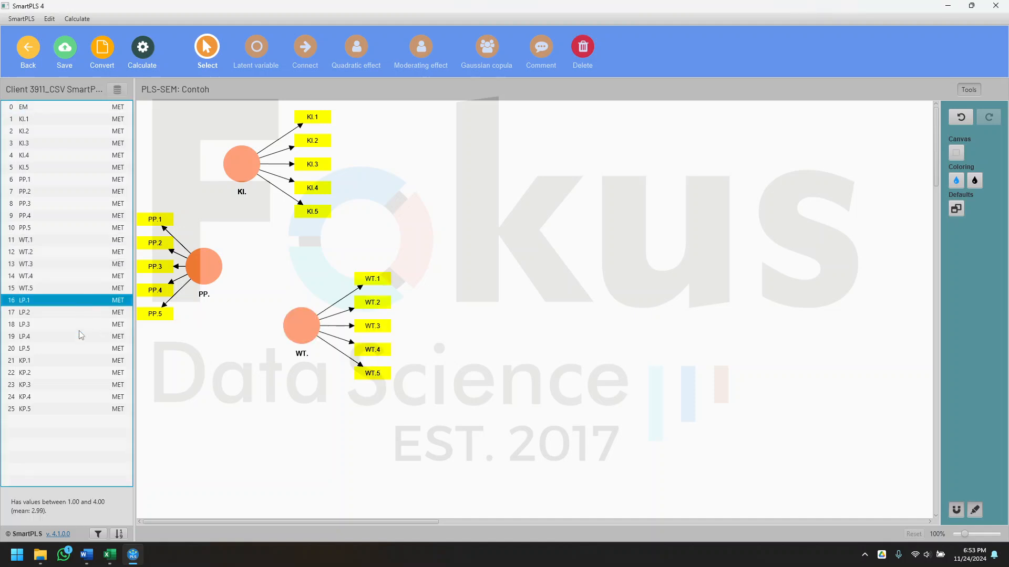
left_click(73, 346, "shift")
left_click_drag(74, 319, 256, 423)
key("Return")
Create a latent variable from indicators KP.1 to KP.5 to the right of the other variables, keeping the suggested name
left_click(50, 362)
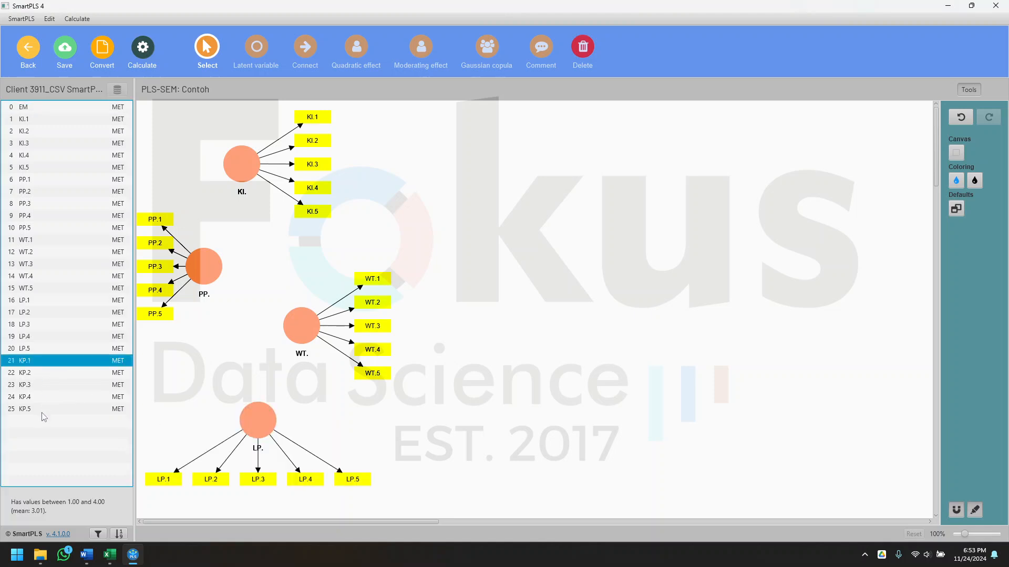
left_click(45, 410, "shift")
left_click_drag(52, 389, 534, 271)
key("Return")
Arrange SmartPLS and the Excel data workbook side by side
left_click_drag(585, 8, 1005, 134)
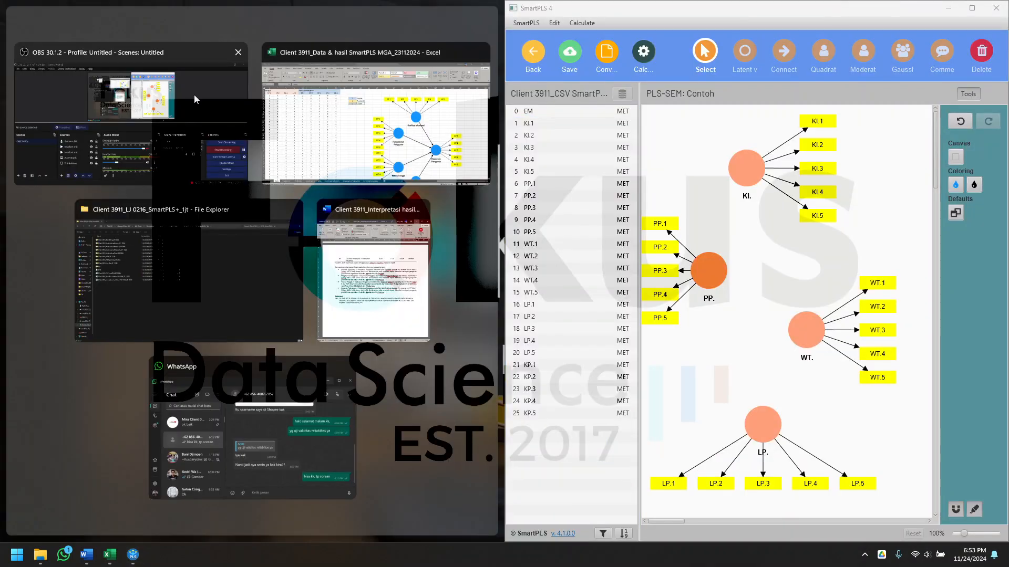
left_click(383, 128)
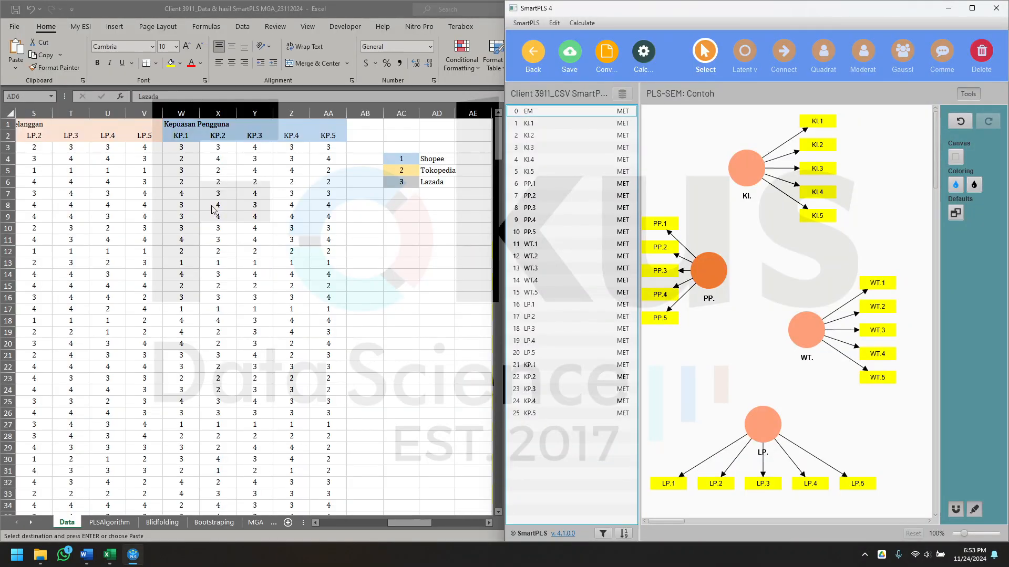
left_click_drag(403, 523, 293, 514)
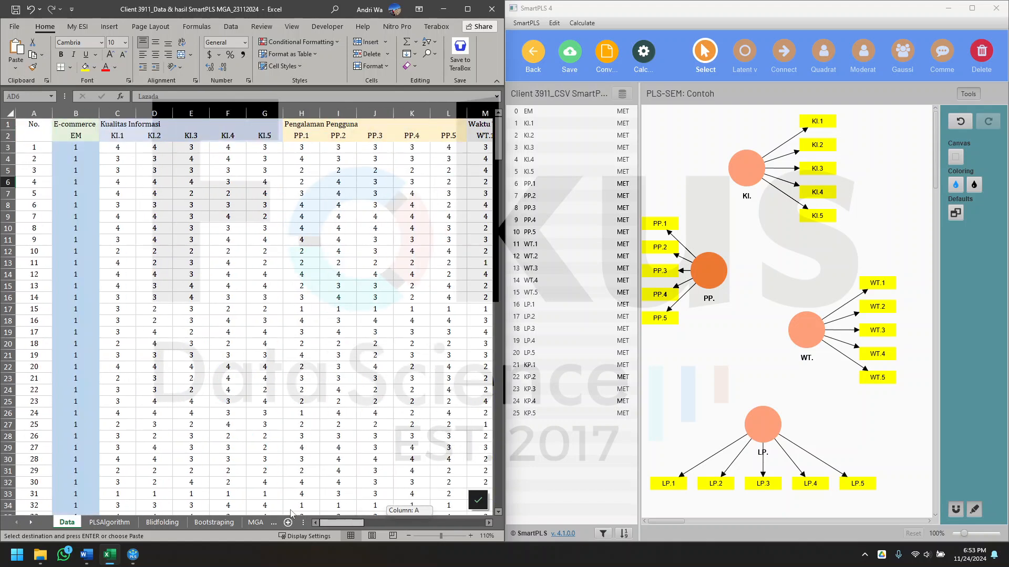
Caption the KI latent variable as Kualitas Informasi, copying the header text from the Excel Data sheet
left_click(109, 126)
left_click_drag(206, 99, 136, 98)
key("ctrl+c")
left_click(758, 202)
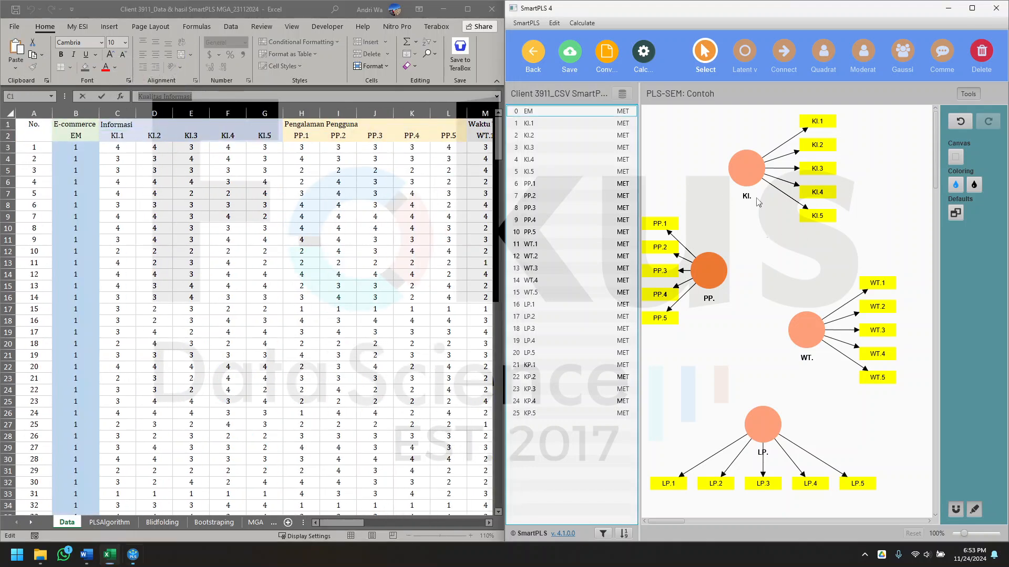
double_click(750, 166)
key("ctrl+v")
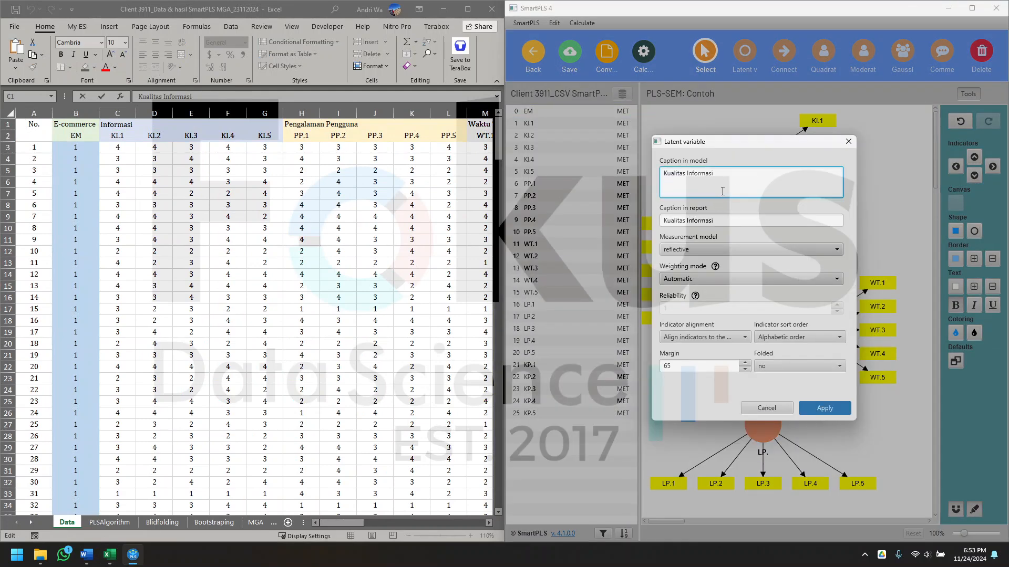
left_click(824, 408)
Caption the PP latent variable as Pengalaman Pengguna, copying the header text from the Excel Data sheet
left_click(209, 100)
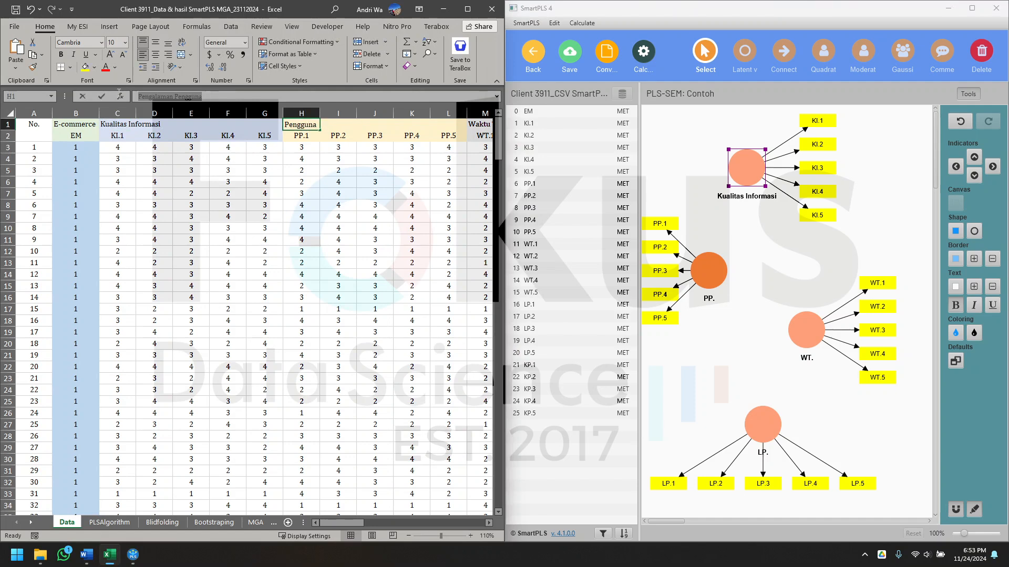
left_click(754, 266)
double_click(693, 272)
left_click(706, 186)
key("ctrl+a")
key("ctrl+v")
left_click(822, 407)
Caption the WT latent variable as Waktu Tunggu, copying the header text from the Excel Data sheet
left_click(413, 249)
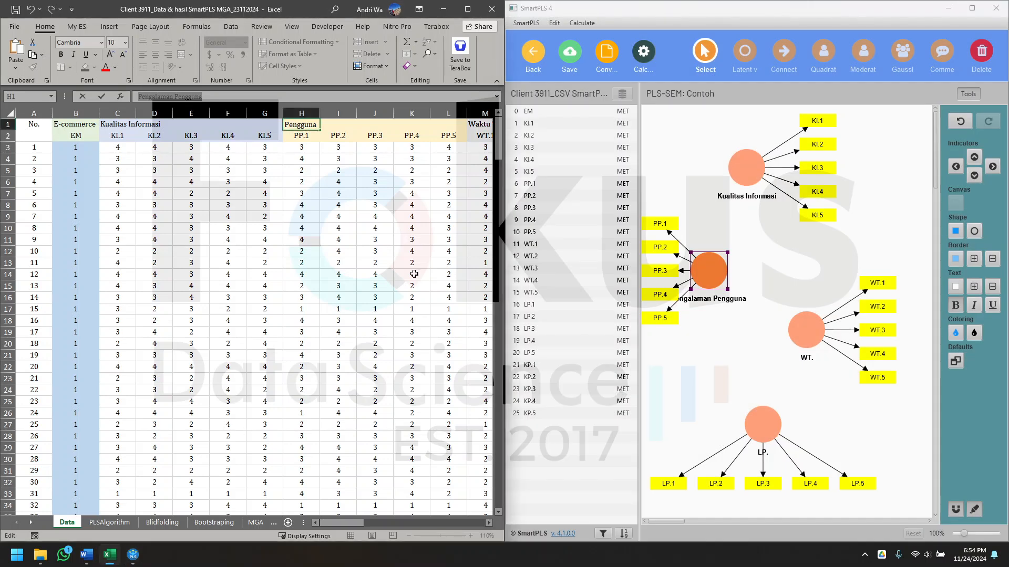
left_click_drag(334, 523, 360, 528)
left_click(214, 126)
left_click_drag(217, 98, 131, 97)
key("ctrl+c")
left_click(753, 380)
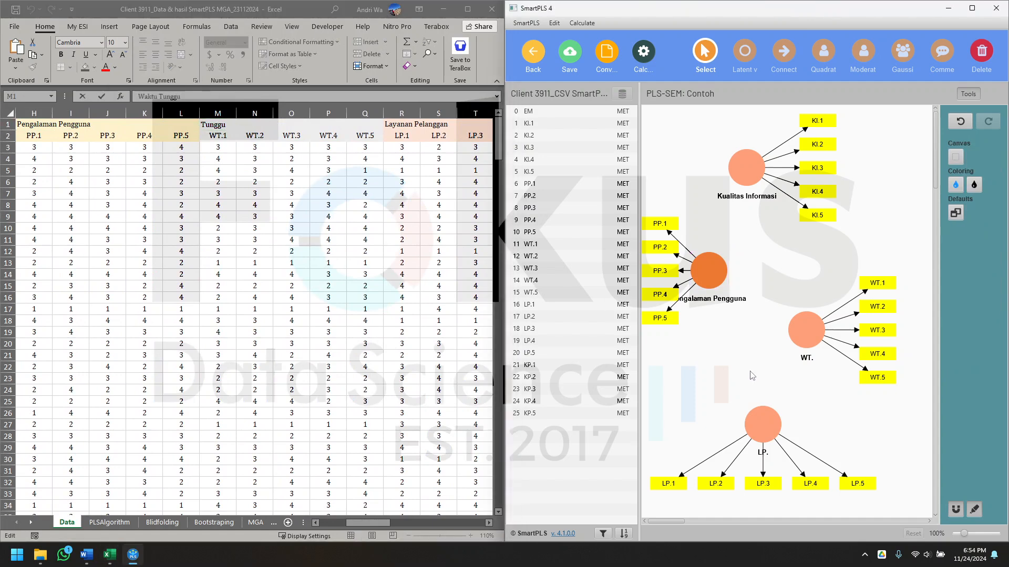
left_click(801, 313)
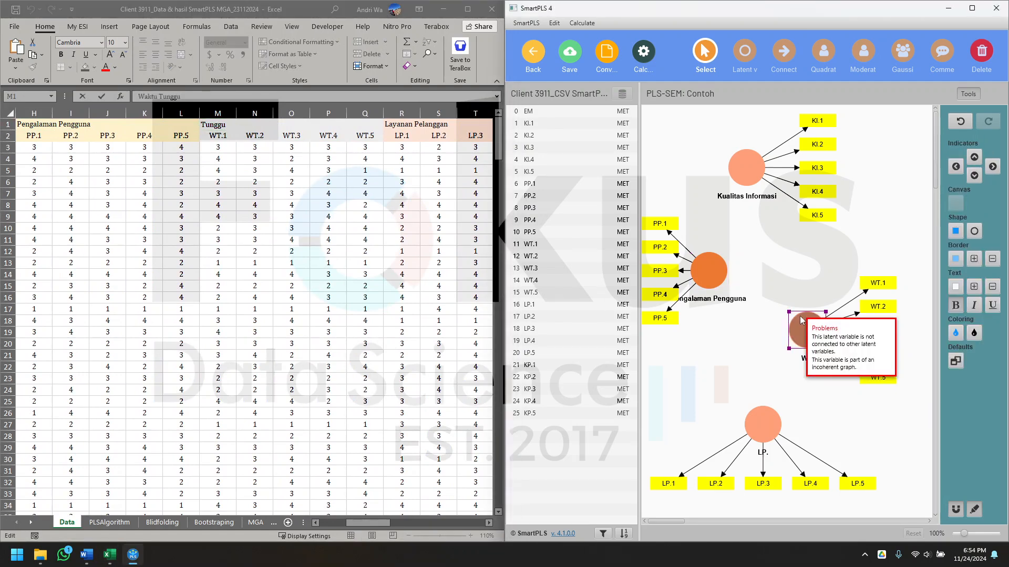
double_click(801, 313)
left_click(744, 179)
key("ctrl+v")
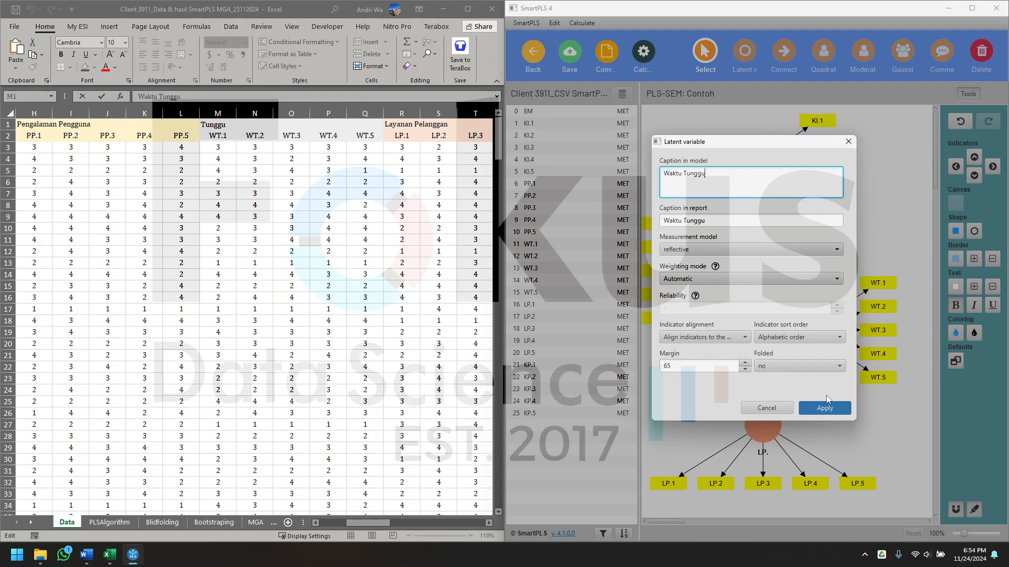
left_click(825, 409)
Caption the LP latent variable as Layanan Pelanggan, copying the header text from the Excel Data sheet
left_click(394, 125)
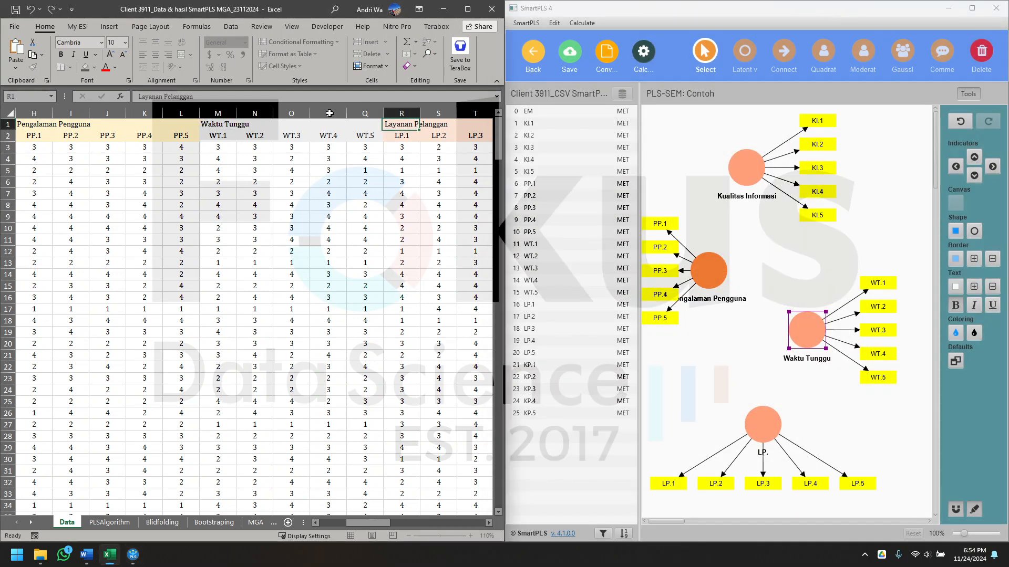
left_click_drag(205, 98, 134, 97)
key("ctrl+c")
left_click(759, 412)
double_click(759, 412)
left_click(729, 182)
key("ctrl+a")
key("ctrl+v")
left_click(824, 408)
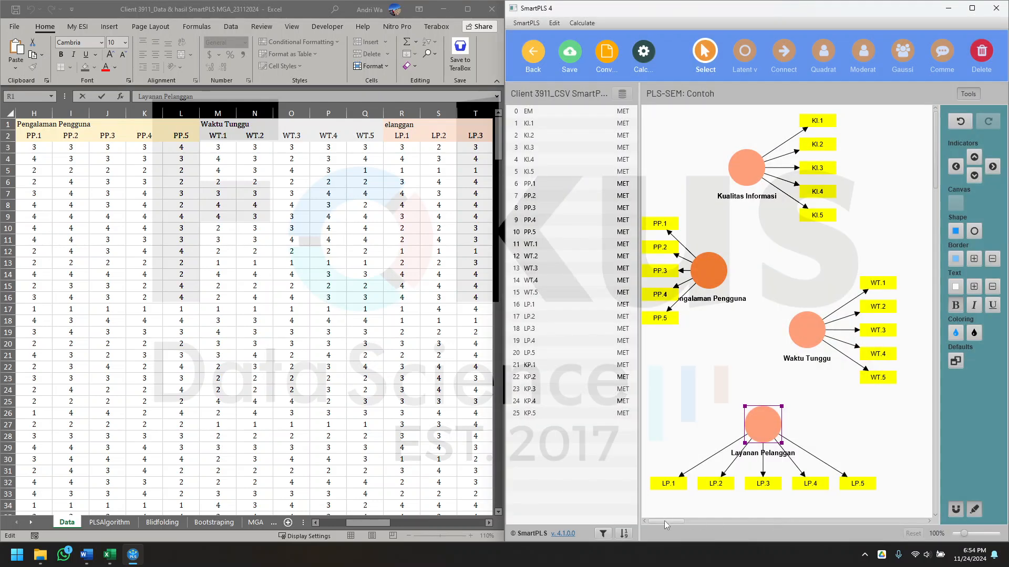
Caption the KP latent variable as Kepuasan Pengguna, copying the header text from the Excel Data sheet
left_click_drag(665, 521, 701, 525)
key("alt+Tab")
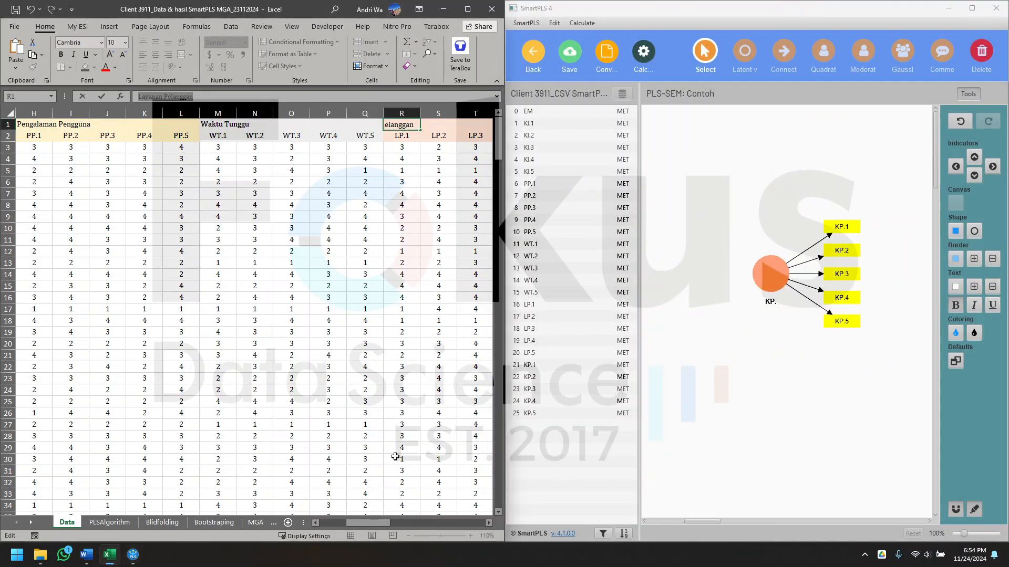
left_click_drag(368, 523, 399, 523)
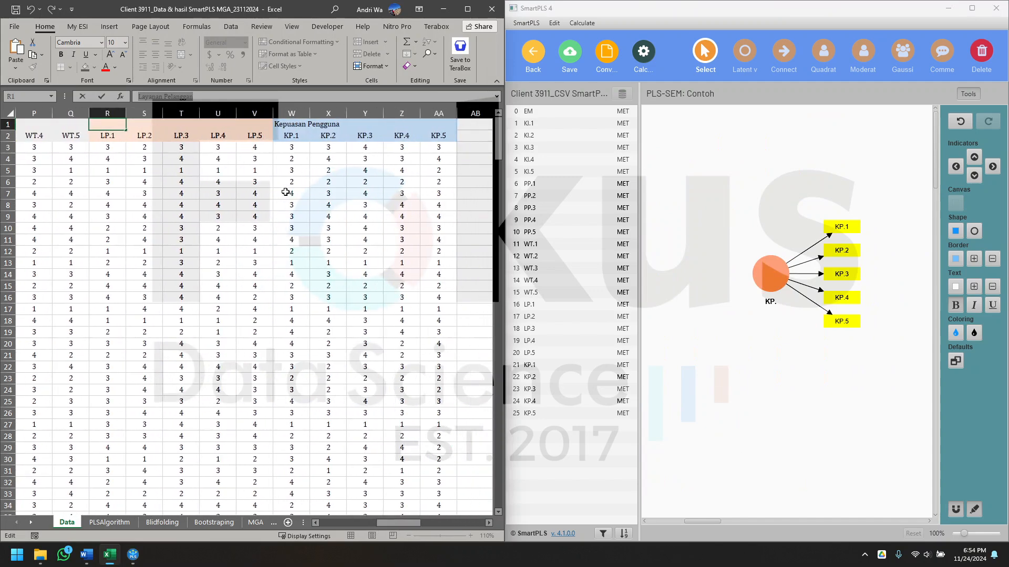
left_click(290, 126)
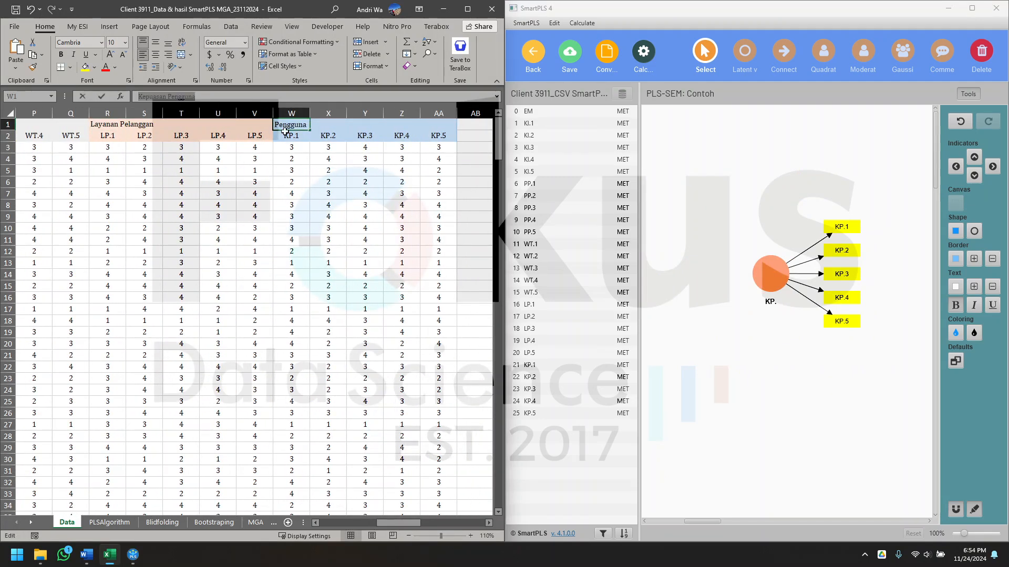
left_click(763, 272)
double_click(763, 272)
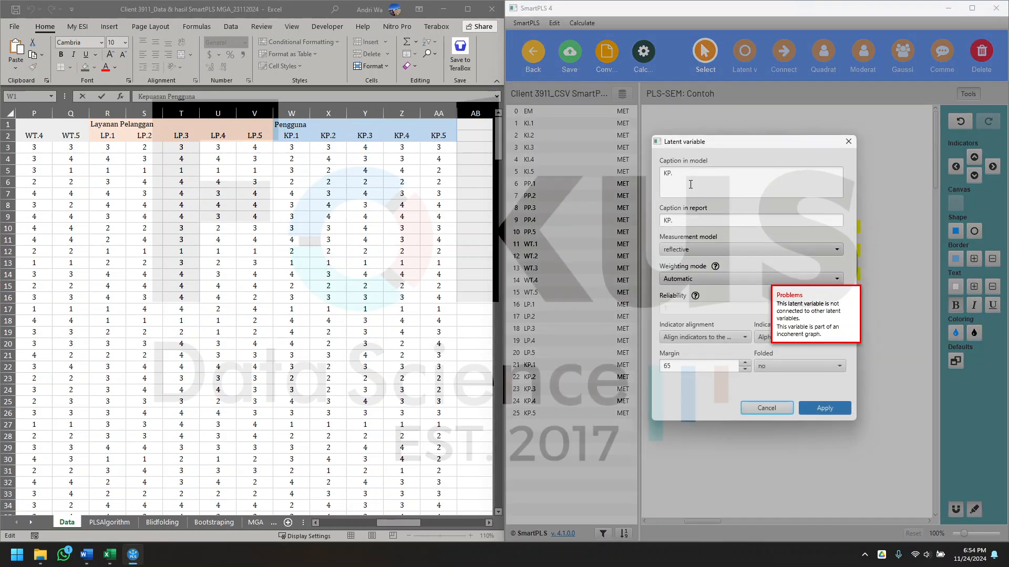
key("ctrl+a")
key("ctrl+v")
left_click(825, 408)
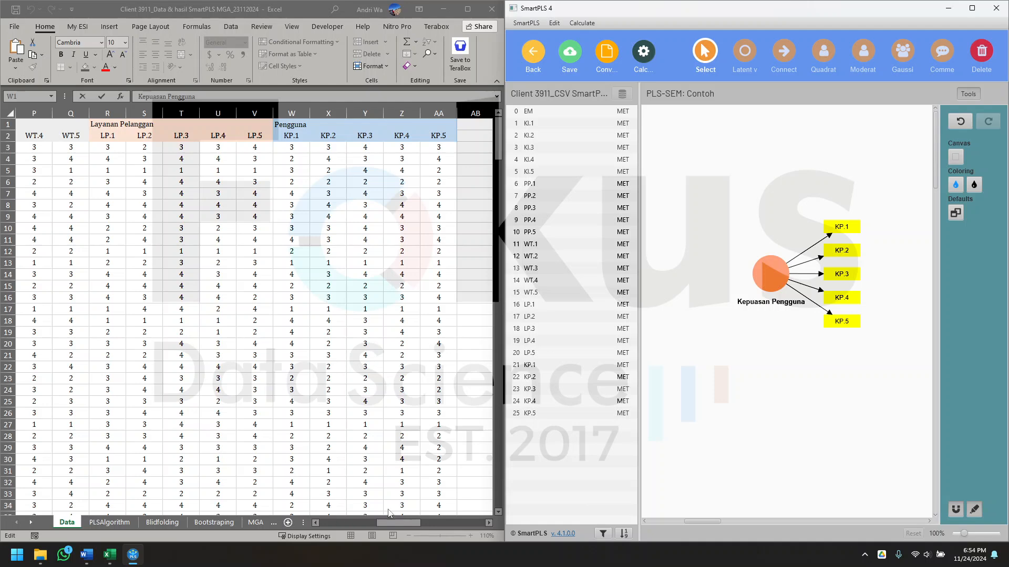
Maximize SmartPLS and reposition Layanan Pelanggan and Waktu Tunggu, aligning the WT indicators to the left of their variable
left_click_drag(386, 521, 445, 525)
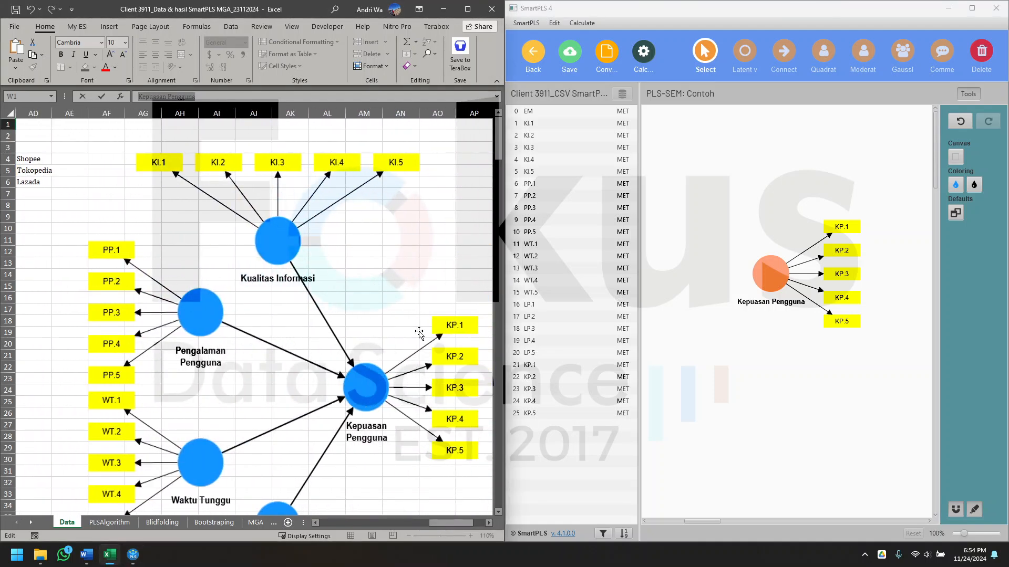
left_click(972, 8)
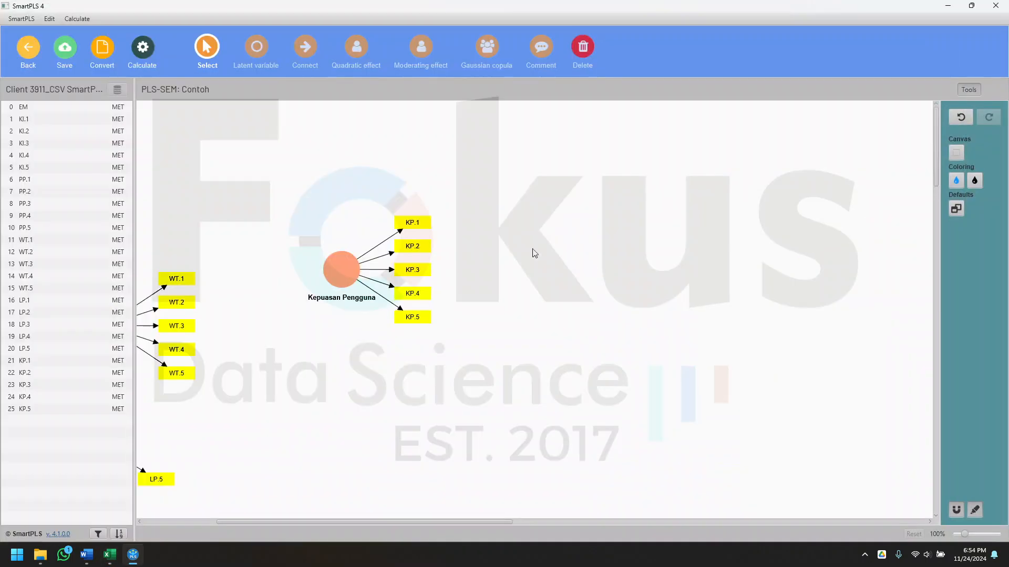
left_click_drag(311, 519, 237, 520)
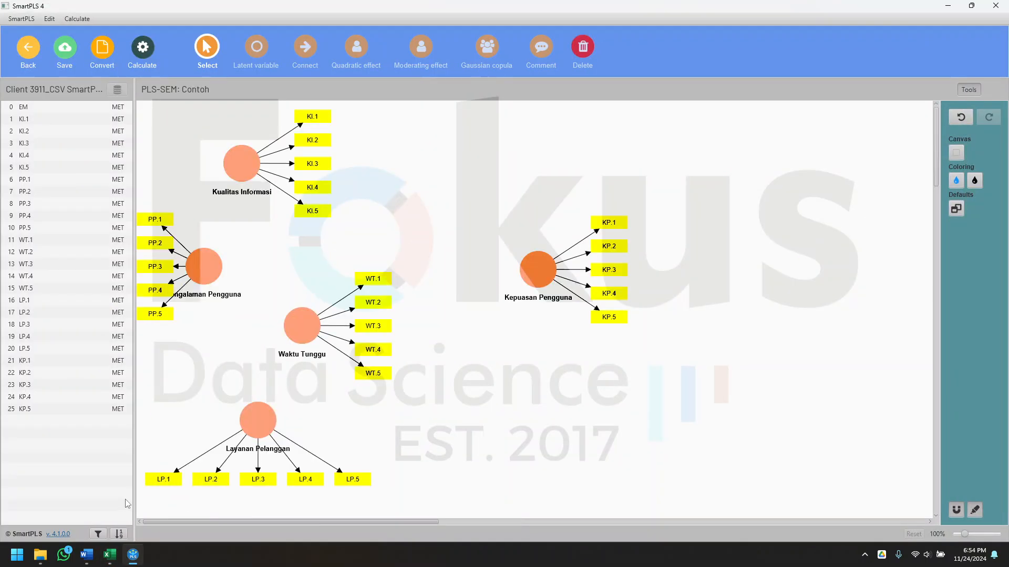
left_click_drag(257, 425, 330, 444)
left_click(300, 332)
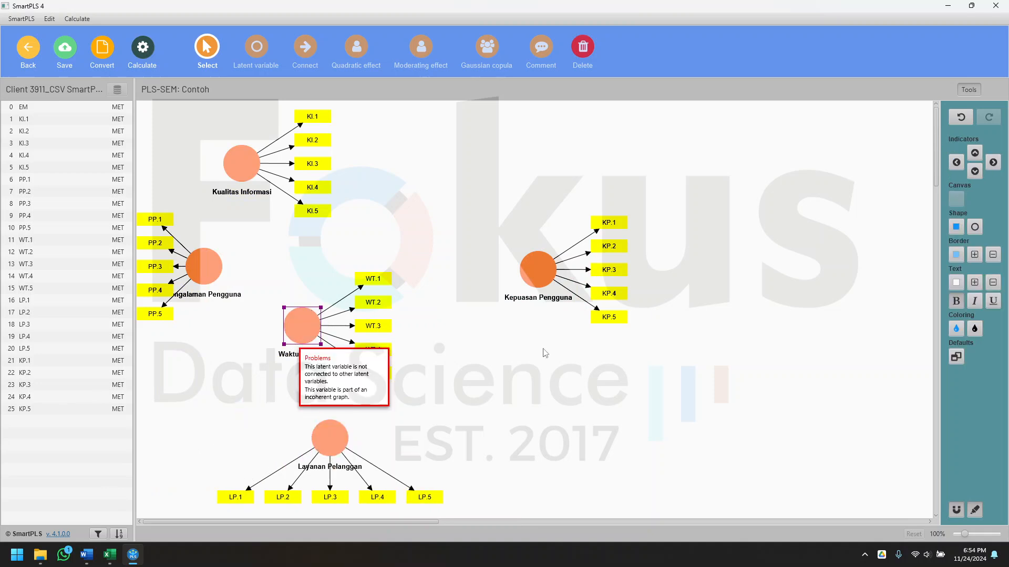
left_click(956, 162)
left_click_drag(292, 328, 263, 384)
Place Pengalaman Pengguna above Waktu Tunggu with its indicators on the left, and Kualitas Informasi at the top with its indicators above it
left_click_drag(203, 279, 289, 272)
left_click(956, 163)
left_click(255, 159)
left_click_drag(359, 190, 369, 183)
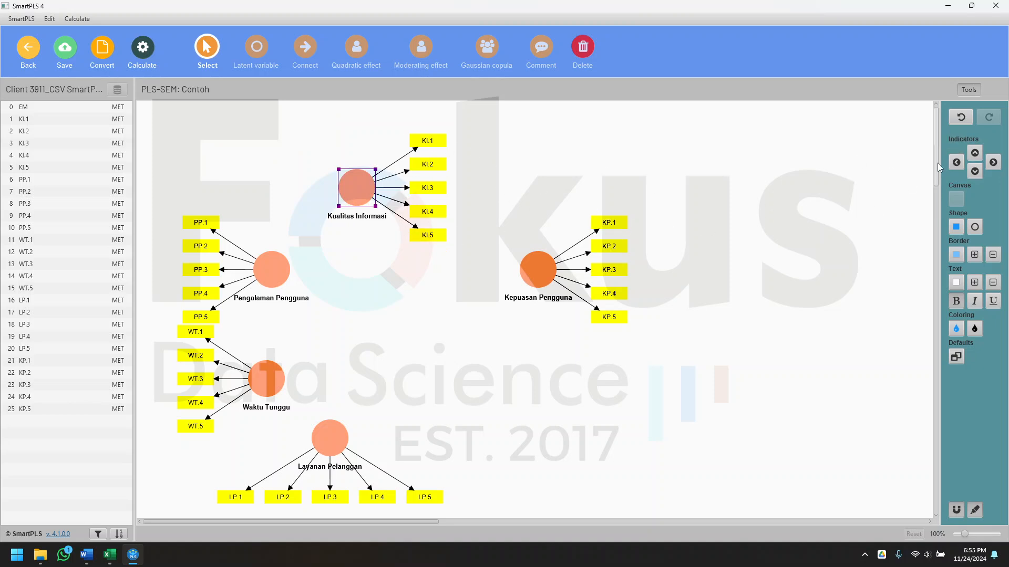
left_click(975, 152)
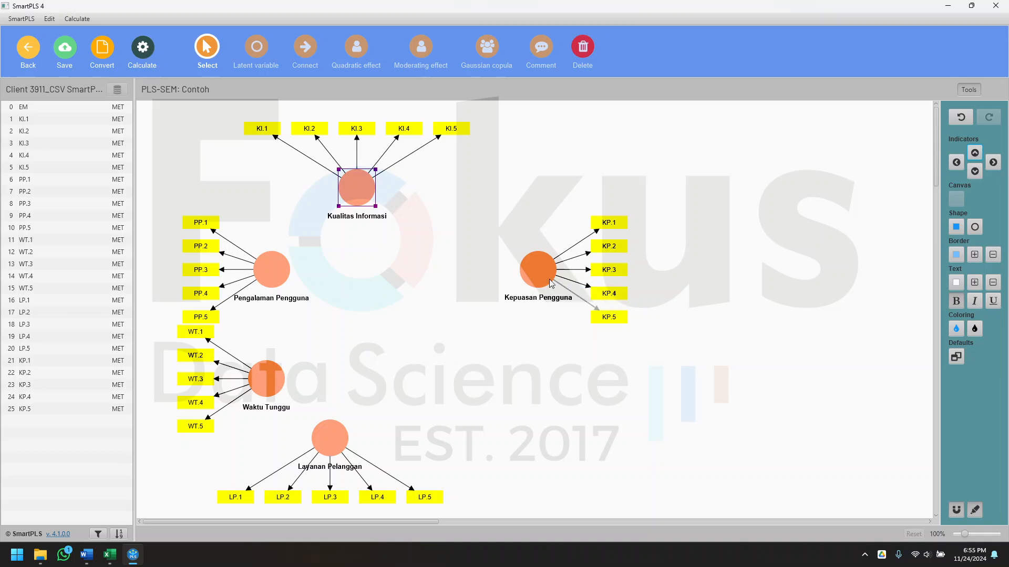
Adjust the positions of Pengalaman Pengguna and Layanan Pelanggan, and move Kepuasan Pengguna closer to the four predictor variables
left_click_drag(283, 278, 276, 268)
left_click_drag(331, 432, 346, 443)
left_click(515, 277)
left_click_drag(516, 277, 471, 304)
left_click_drag(525, 269, 447, 321)
left_click(489, 249)
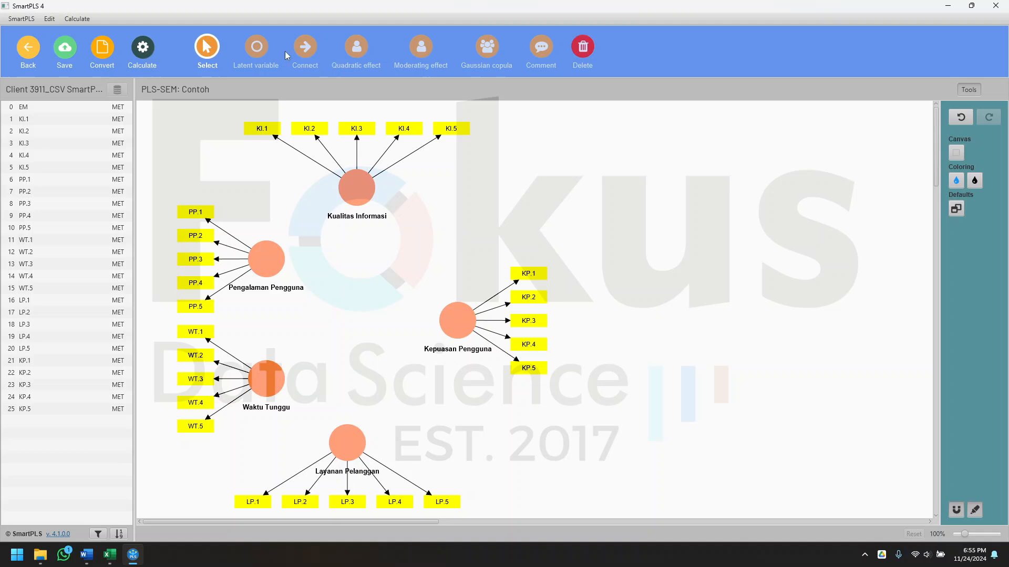
Connect Kualitas Informasi, Pengalaman Pengguna, Waktu Tunggu and Layanan Pelanggan each to Kepuasan Pengguna, and save the model
left_click(305, 51)
left_click_drag(383, 208, 453, 318)
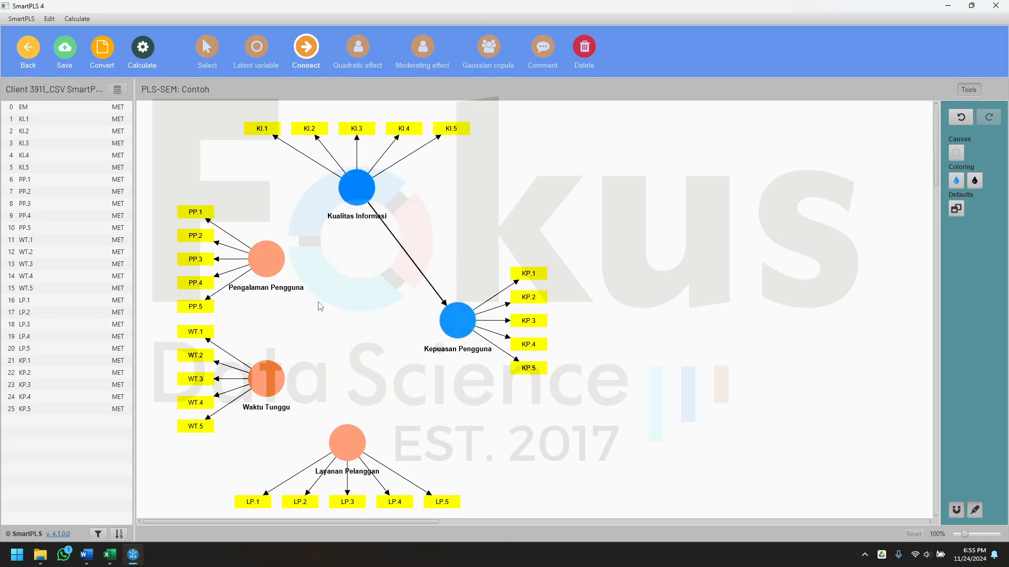
left_click_drag(280, 261, 453, 318)
left_click_drag(280, 387, 452, 322)
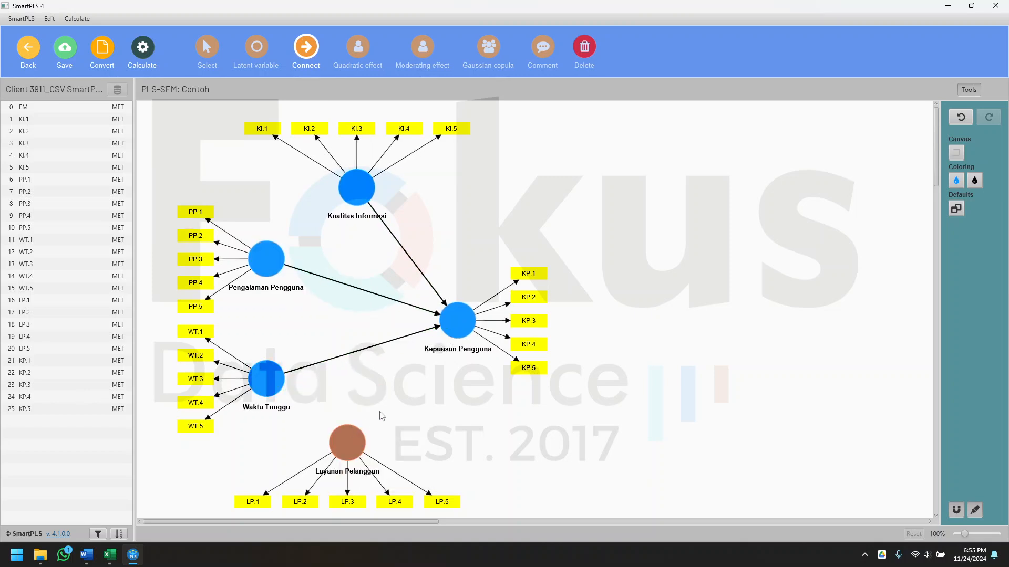
left_click_drag(349, 435, 449, 330)
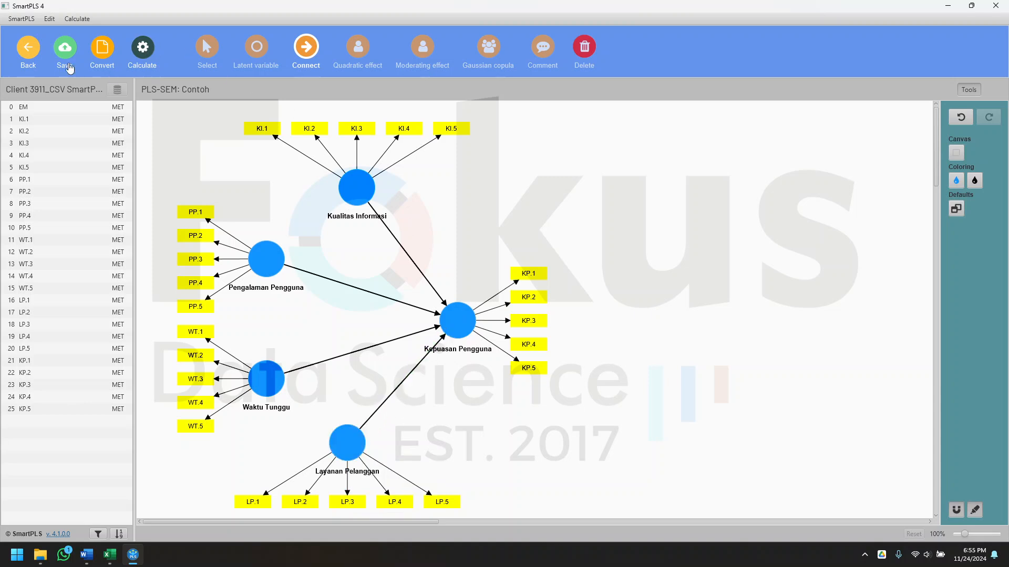
left_click(65, 48)
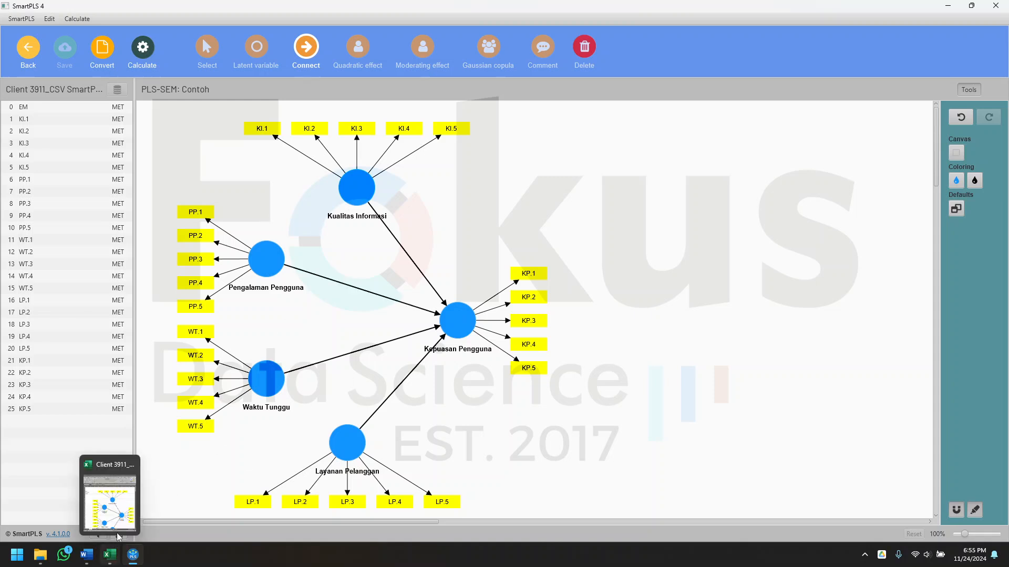
Review the outer model, inner model and hypothesis test sections of the Word interpretation document, and return to SmartPLS
left_click(115, 553)
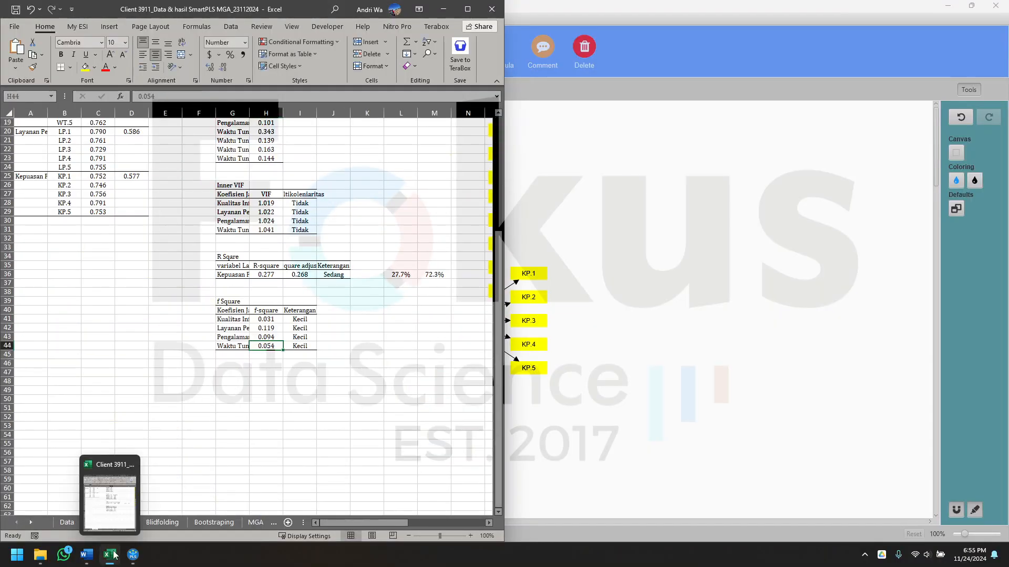
left_click(87, 554)
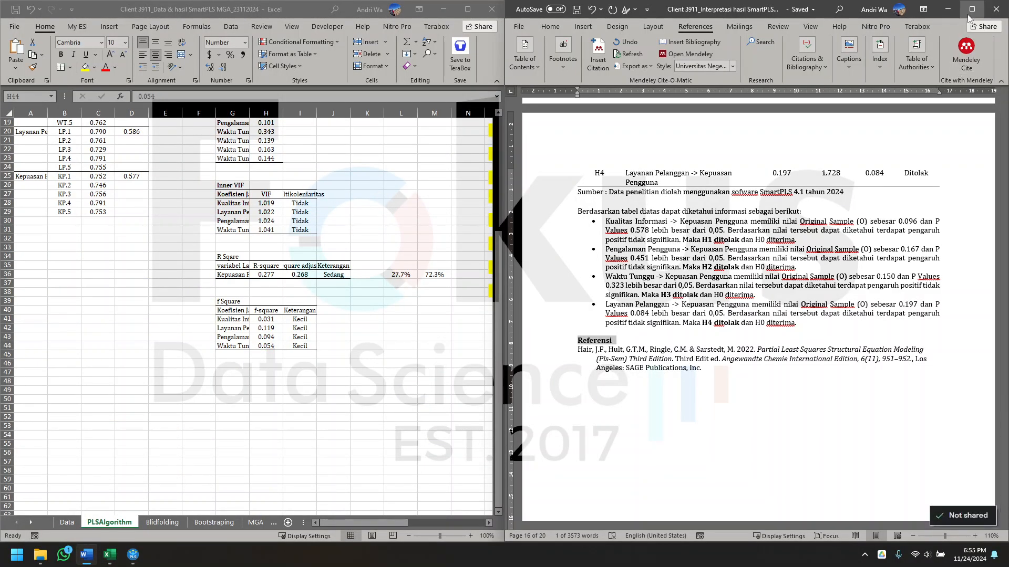
left_click(972, 11)
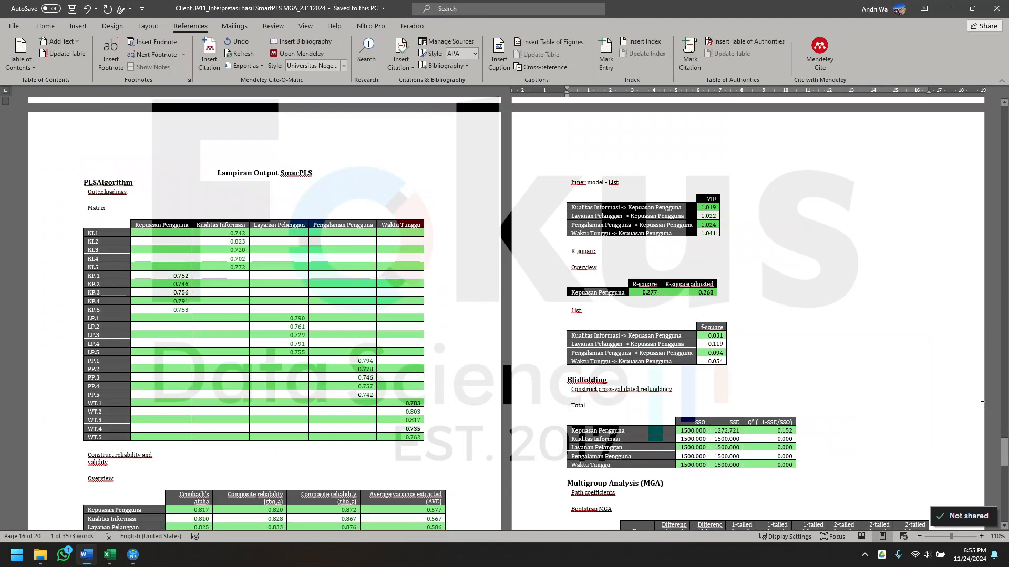
left_click_drag(1004, 452, 1004, 120)
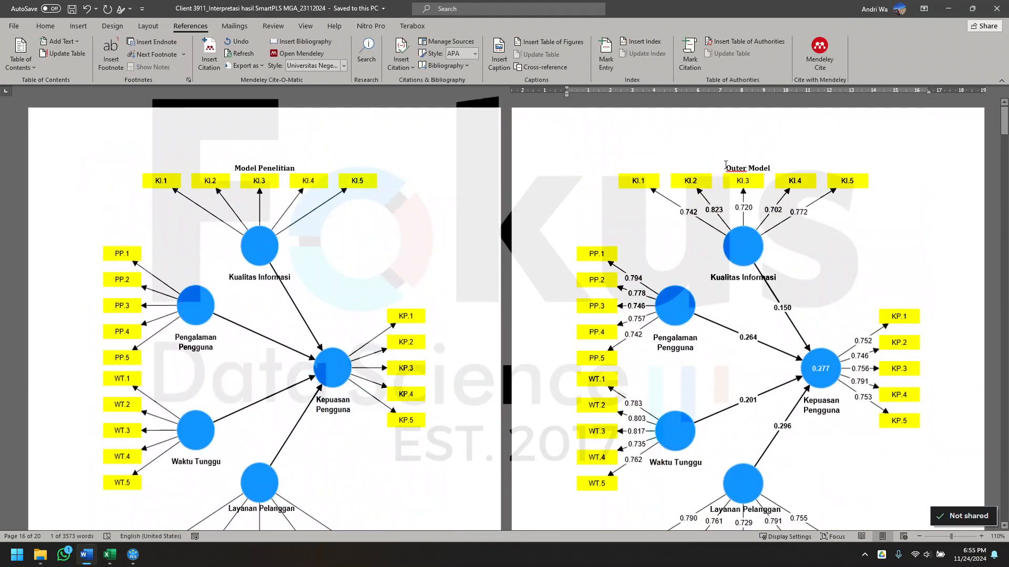
left_click(726, 164)
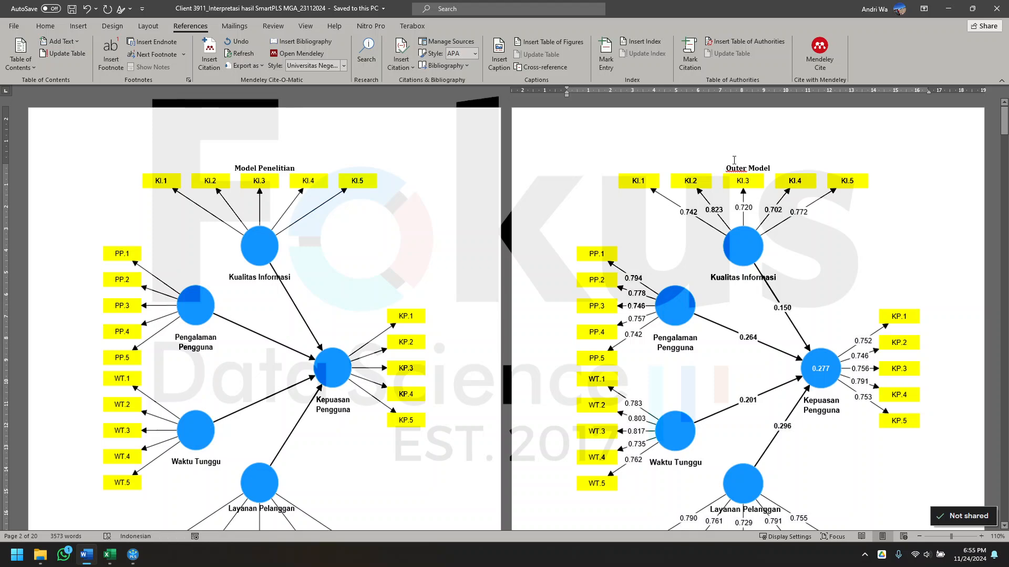
scroll(643, 331, "down", 10)
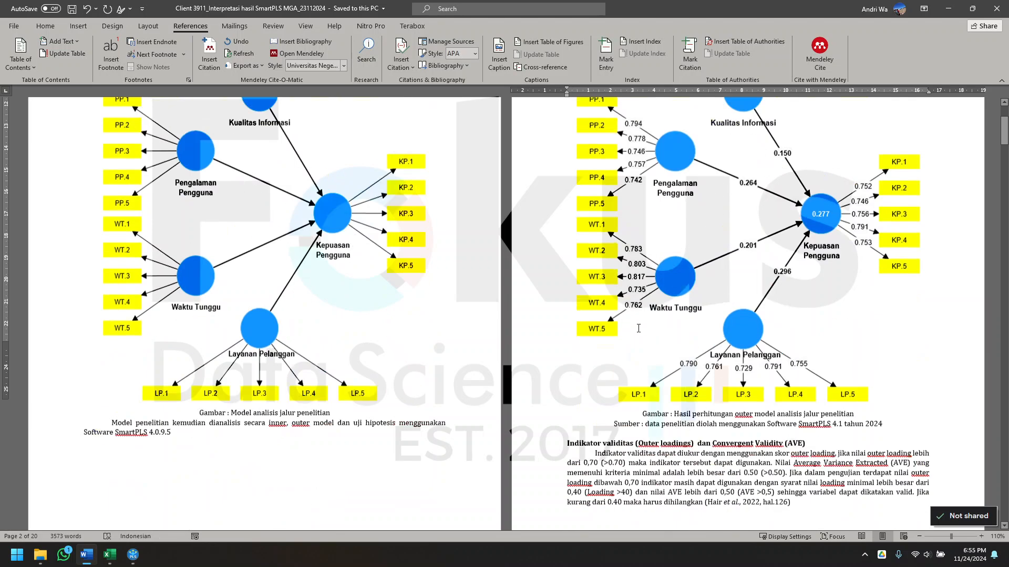
scroll(643, 331, "down", 20)
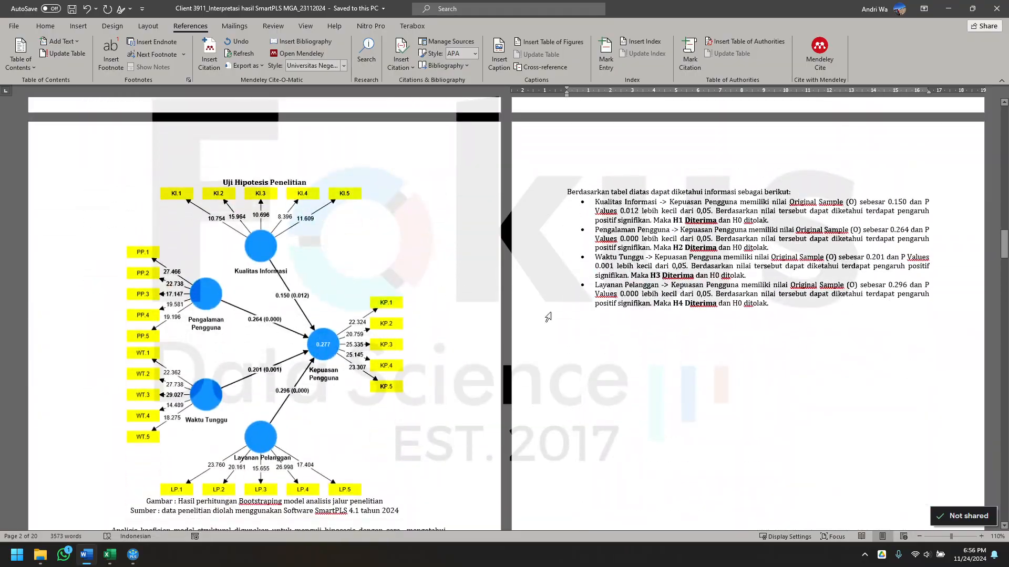
scroll(379, 255, "up", 10)
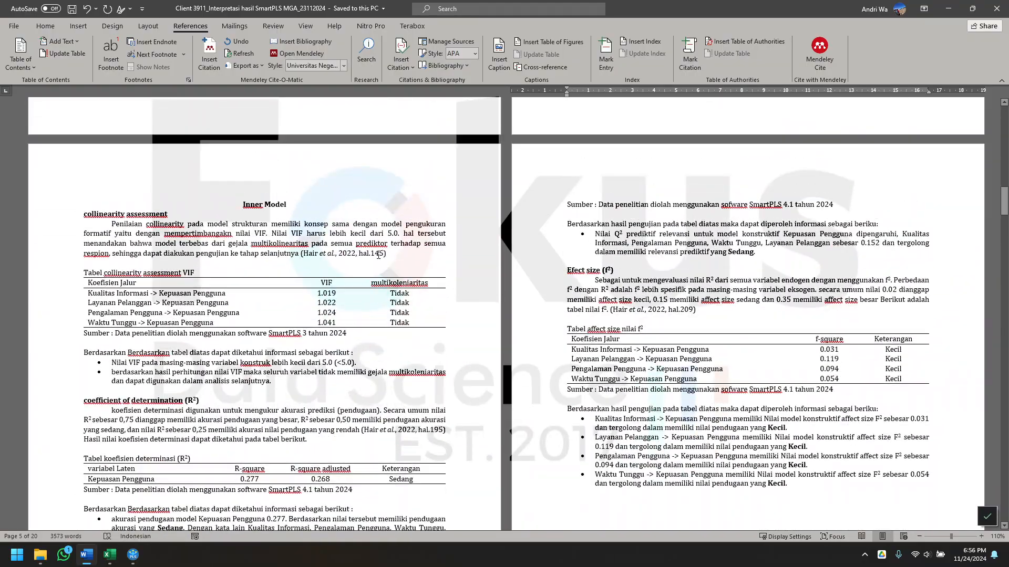
left_click(939, 14)
left_click(715, 240)
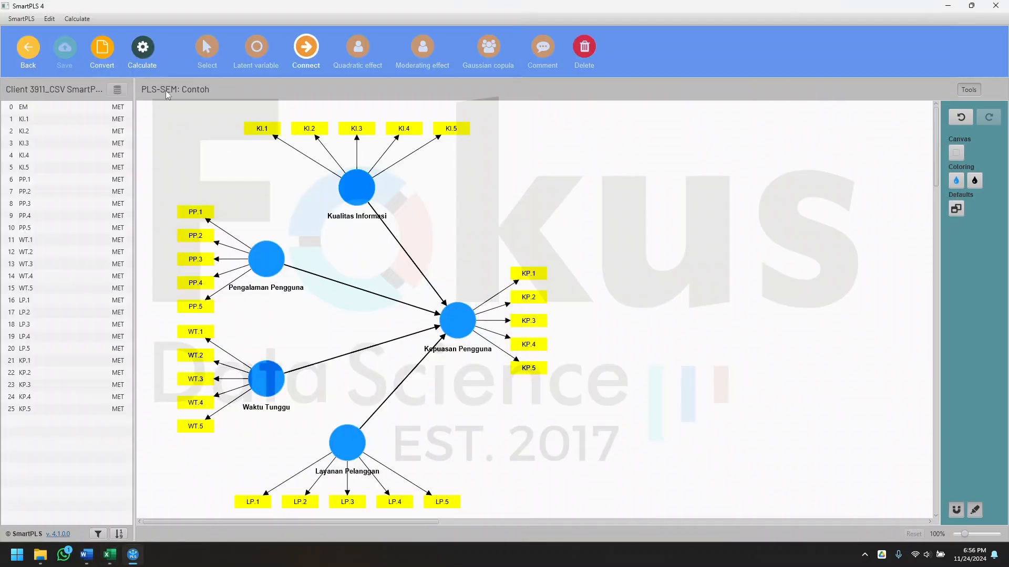
Run the PLS-SEM algorithm with the Path weighting scheme and standardized results, and open the outer loadings matrix in the report
left_click(143, 48)
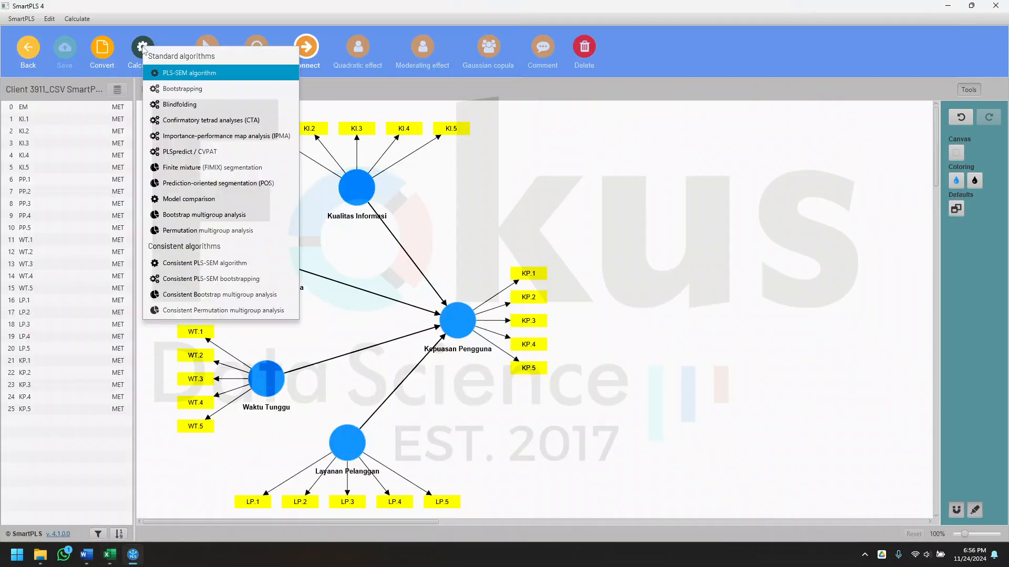
left_click(173, 73)
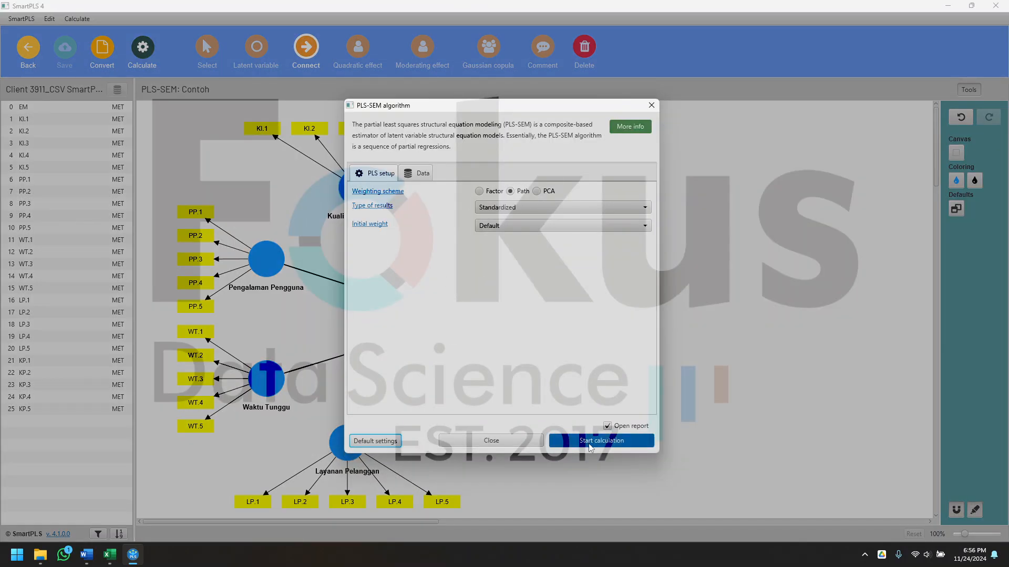
left_click(590, 444)
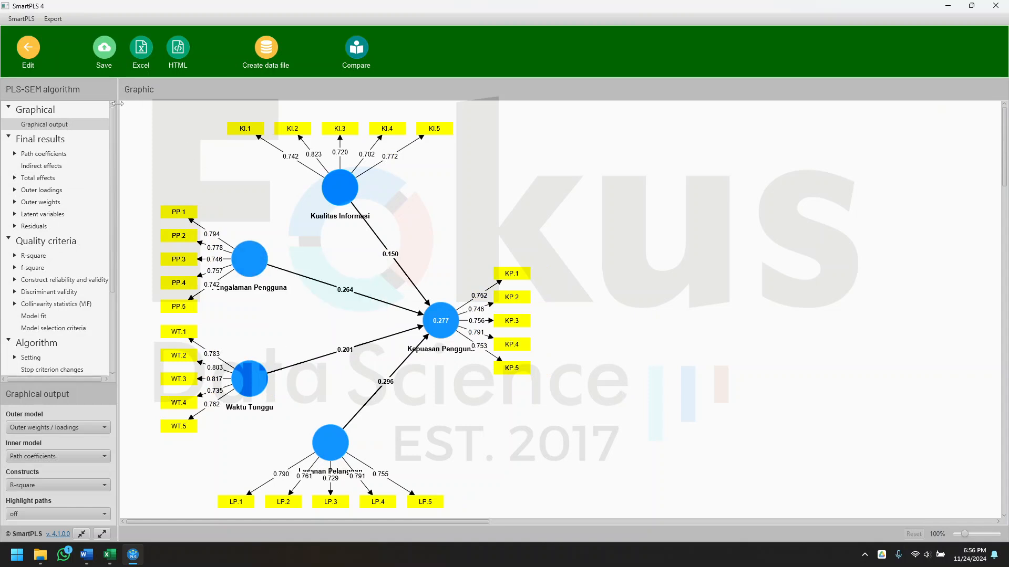
left_click(42, 191)
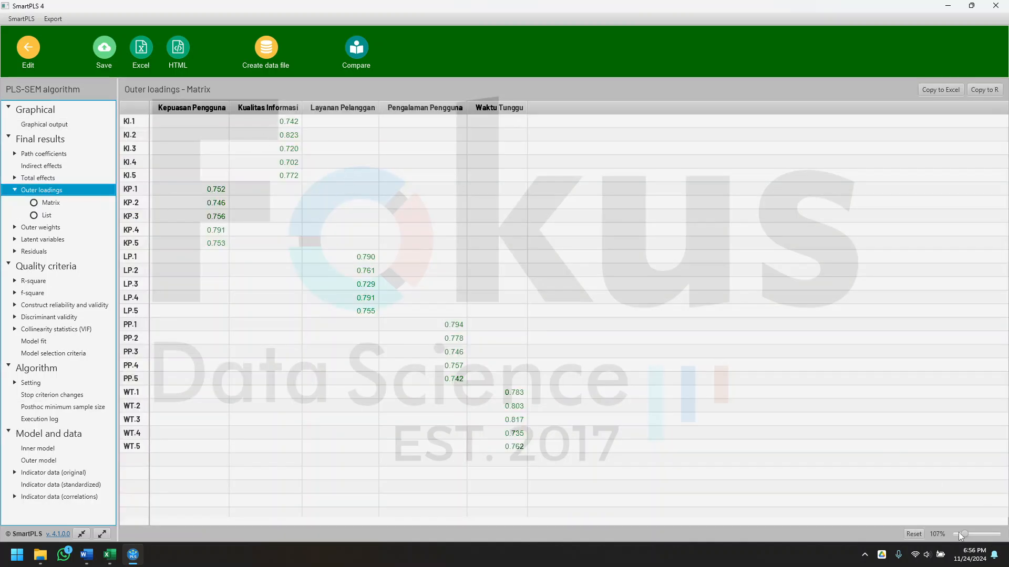
Compare the outer loadings matrix with the outer loadings and AVE table in the Word interpretation document, and return to SmartPLS
left_click_drag(958, 533, 968, 534)
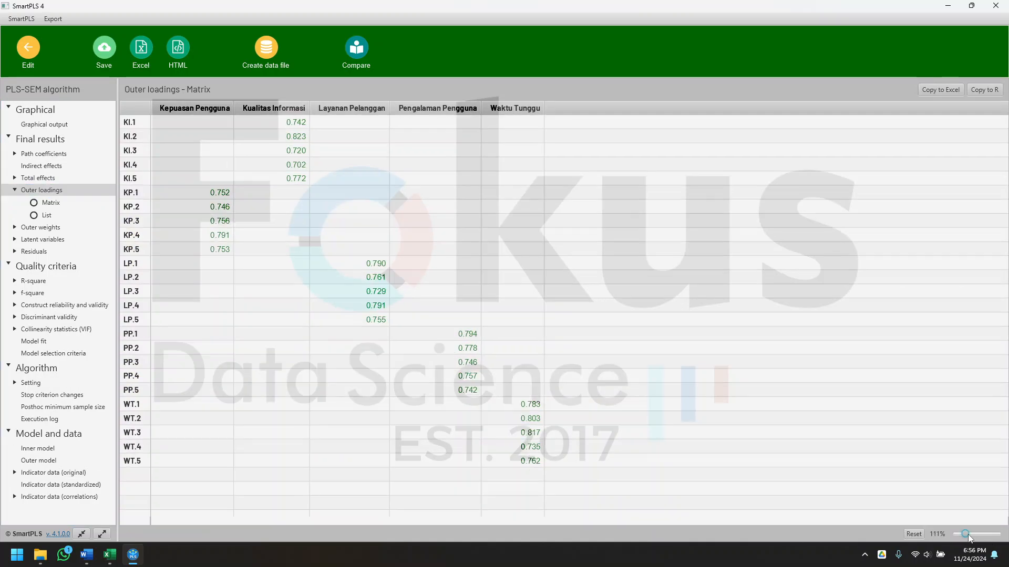
left_click(87, 555)
scroll(541, 390, "up", 5)
scroll(541, 390, "up", 5)
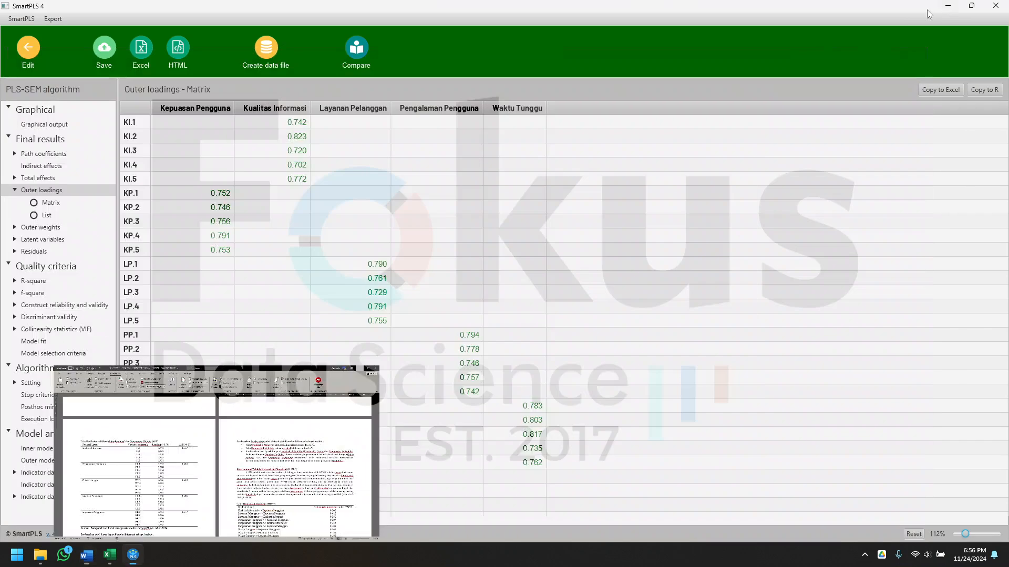
left_click(948, 8)
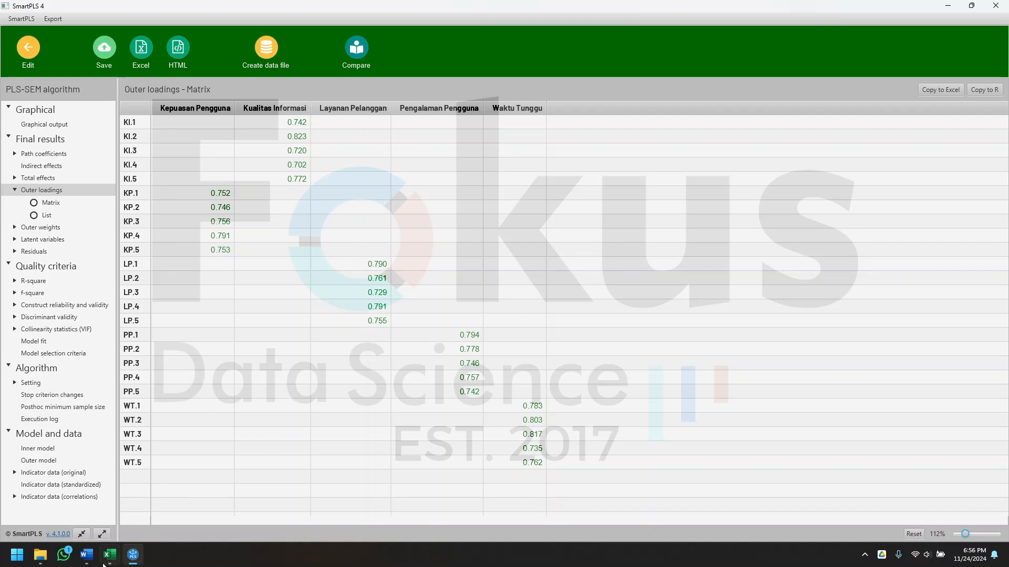
left_click(87, 554)
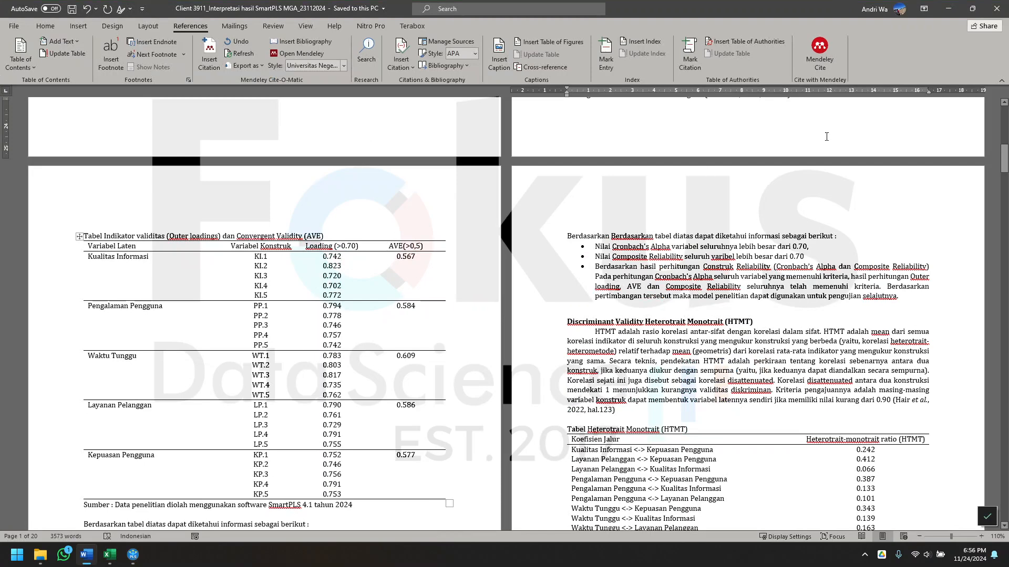
left_click(948, 9)
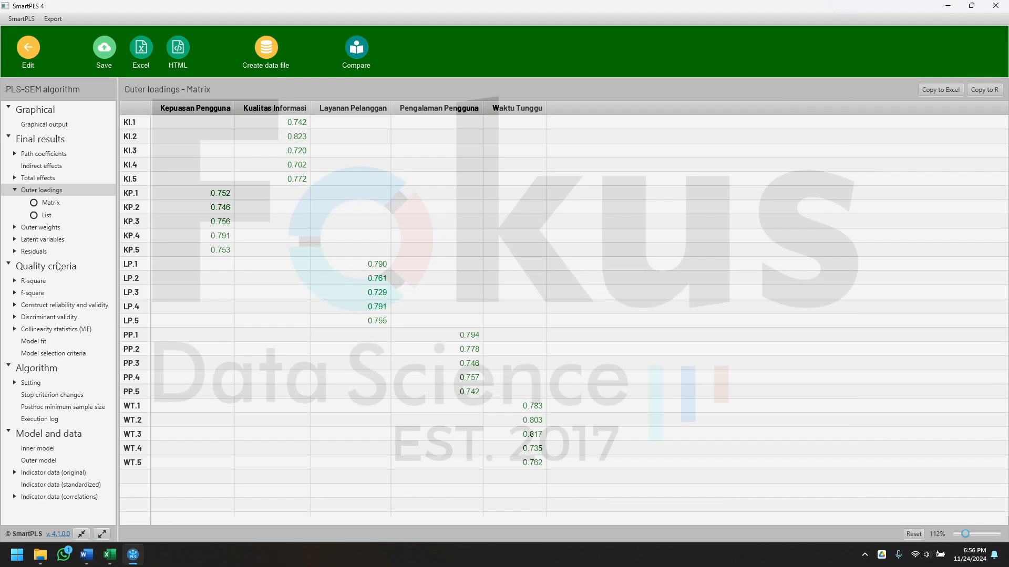
View the construct reliability and validity overview, and check it against the reliability table and model figures in the Word document
left_click(66, 305)
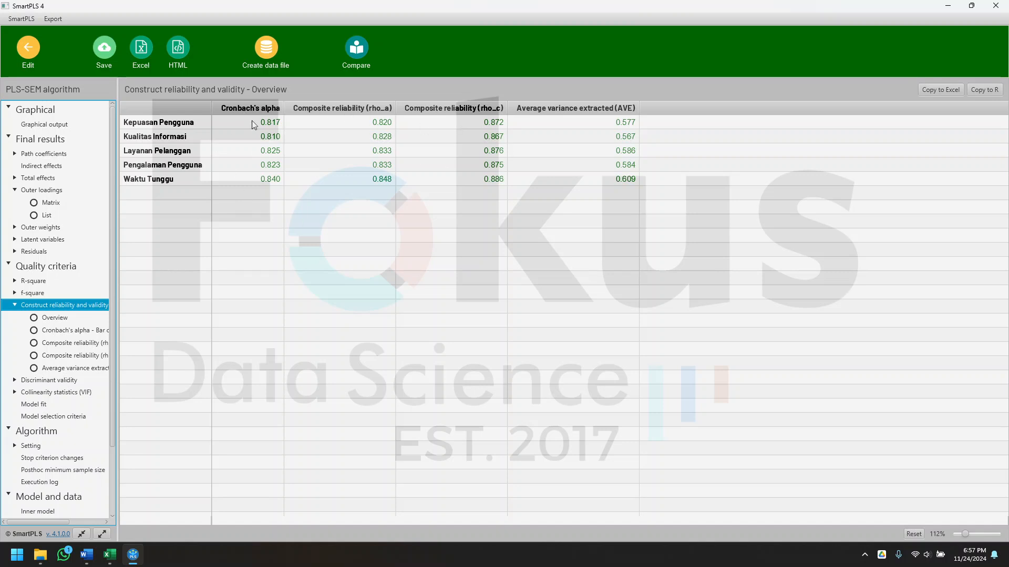
left_click(87, 554)
scroll(618, 406, "down", 5)
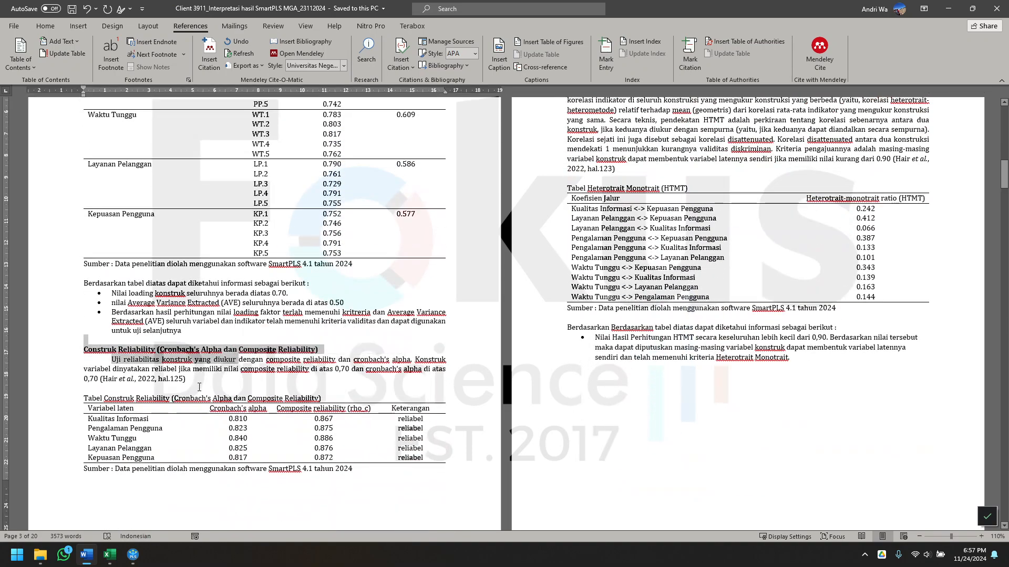
scroll(257, 390, "up", 3)
left_click(751, 210)
scroll(522, 343, "up", 10)
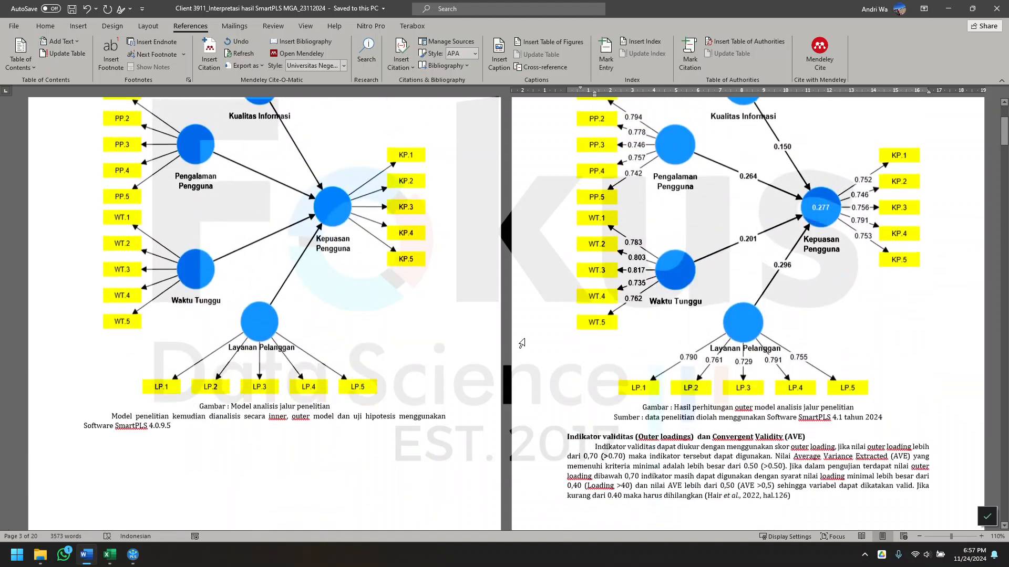
scroll(522, 343, "up", 2)
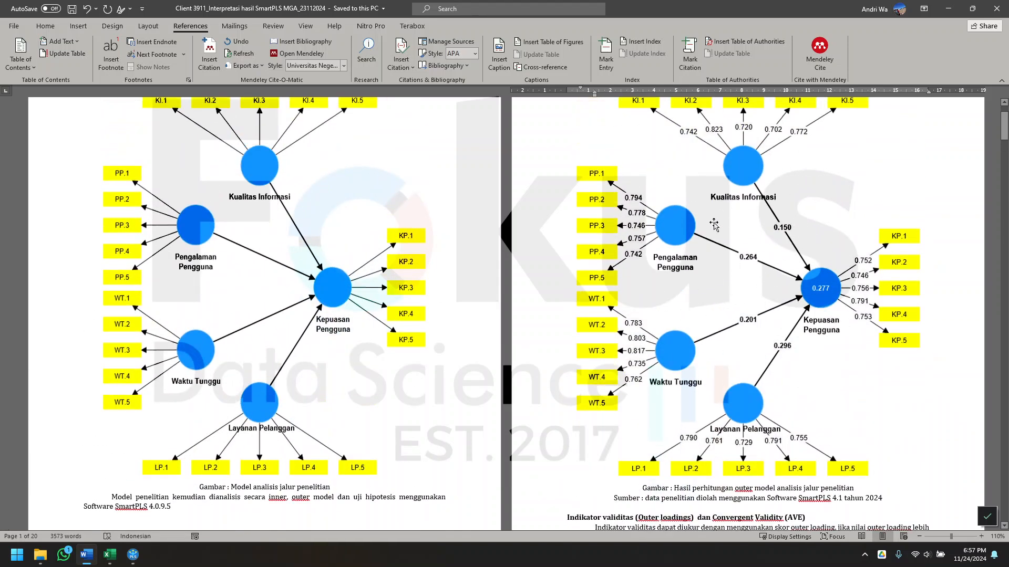
scroll(719, 217, "down", 12)
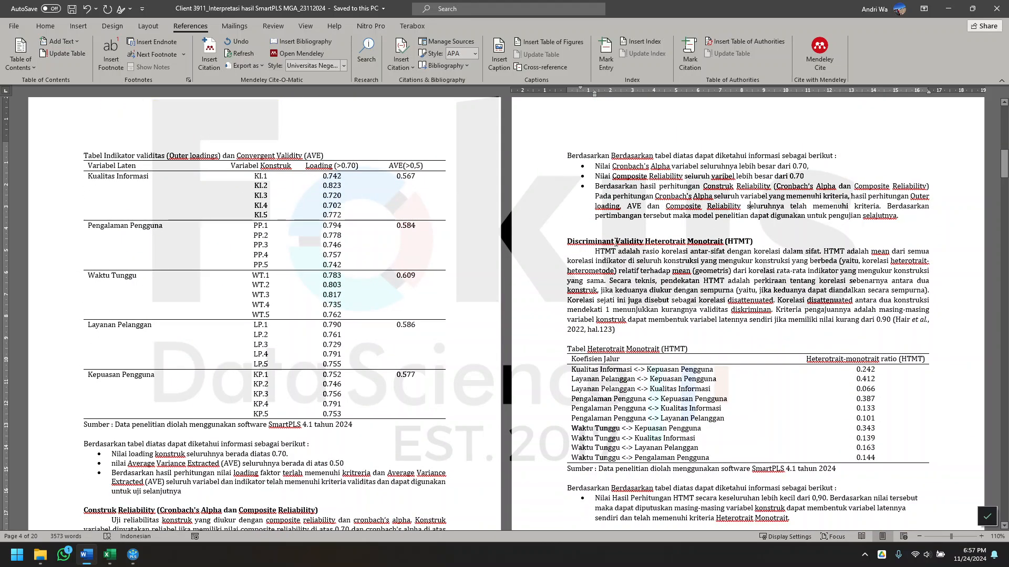
Read the Discriminant Validity Heterotrait Monotrait (HTMT) section of the Word document at 120% zoom
scroll(620, 239, "down", 3)
left_click(981, 537)
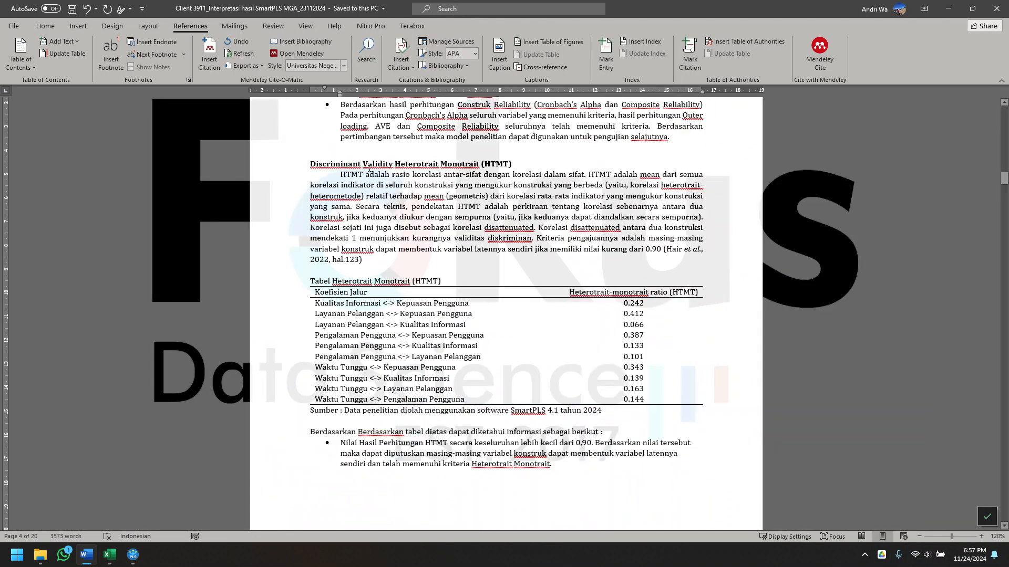
left_click_drag(395, 163, 506, 168)
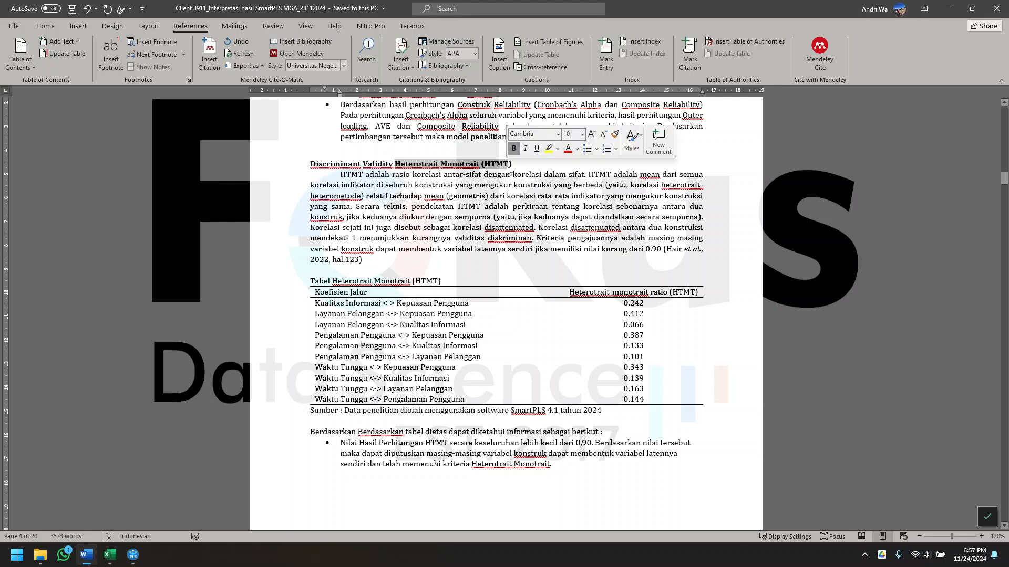
left_click(433, 194)
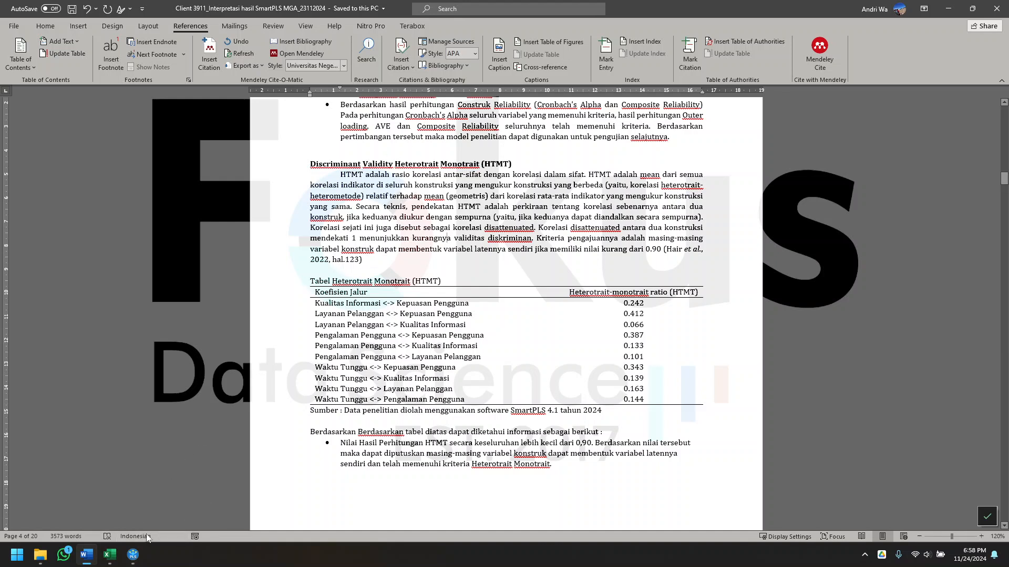
Return to SmartPLS and display the discriminant validity heterotrait-monotrait ratio (HTMT) results as a list
left_click(133, 555)
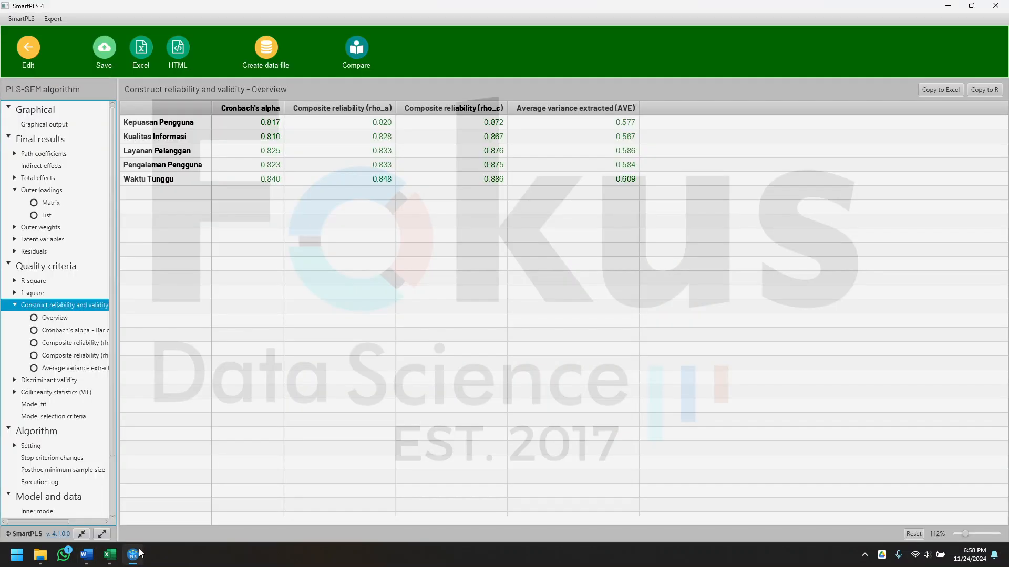
left_click(60, 385)
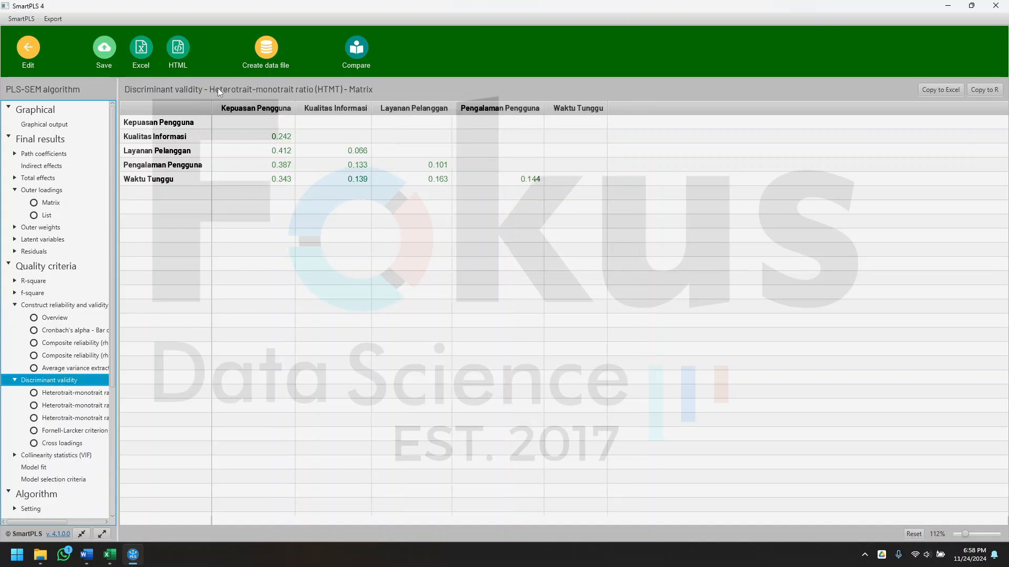
left_click(88, 418)
left_click(85, 406)
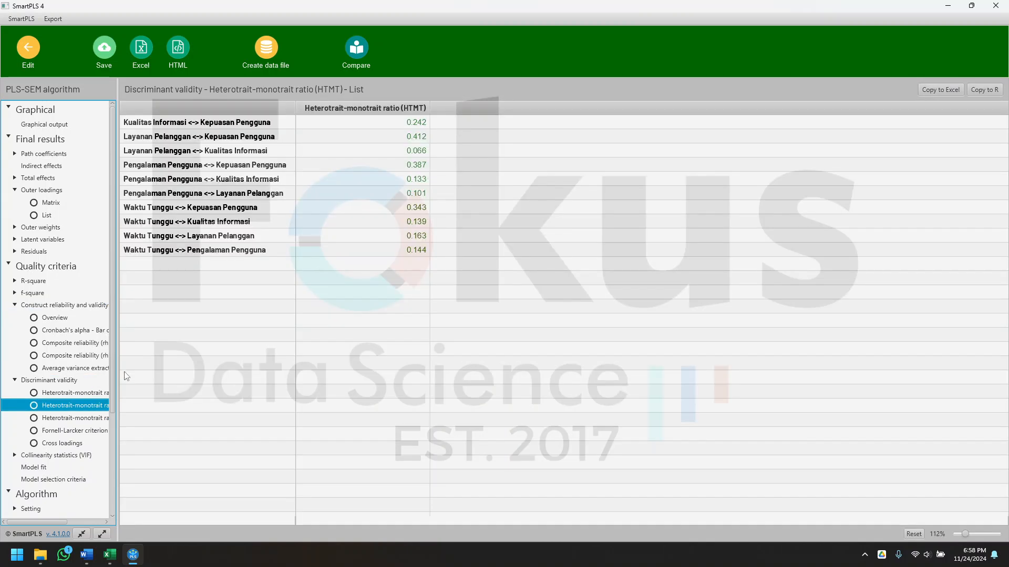
left_click_drag(57, 521, 33, 521)
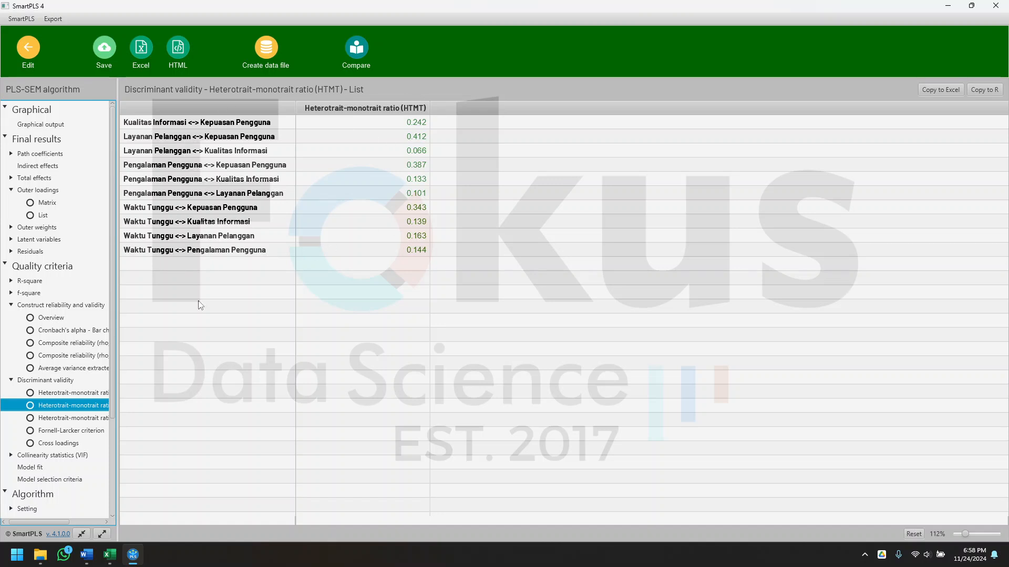
Read the collinearity assessment section in the Word document, and view the inner model VIF list in SmartPLS
left_click(87, 554)
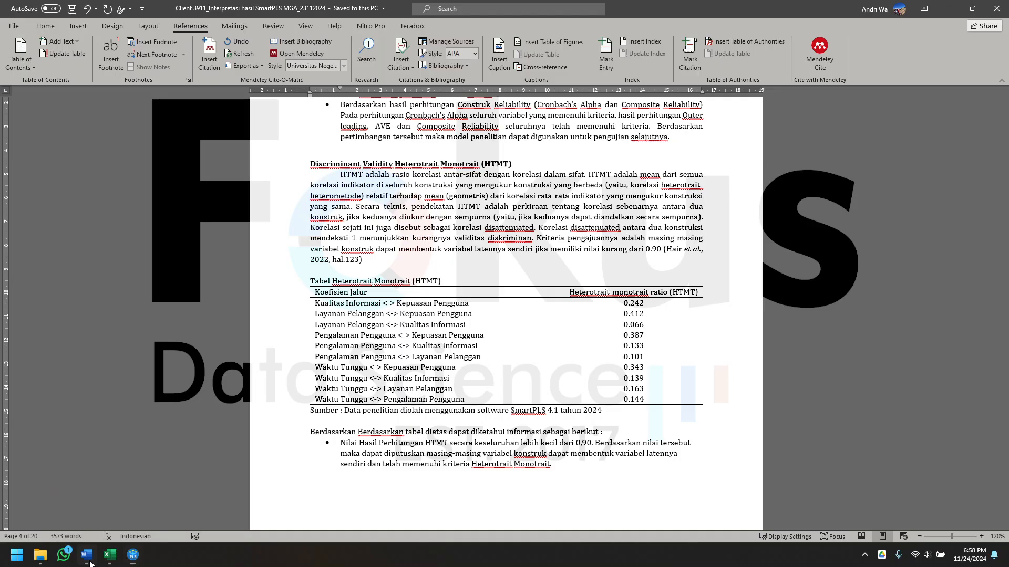
scroll(414, 391, "down", 10)
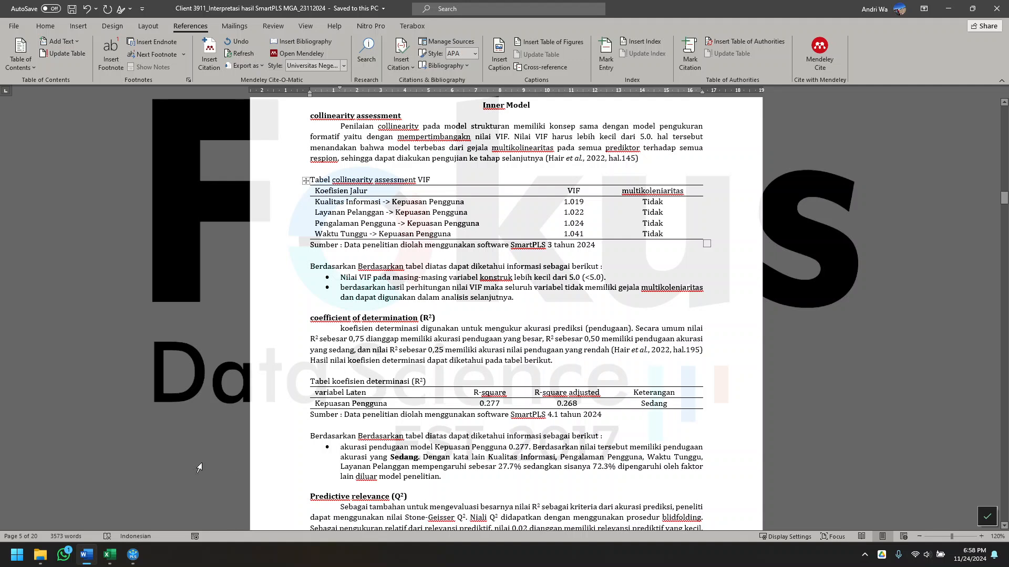
left_click(133, 555)
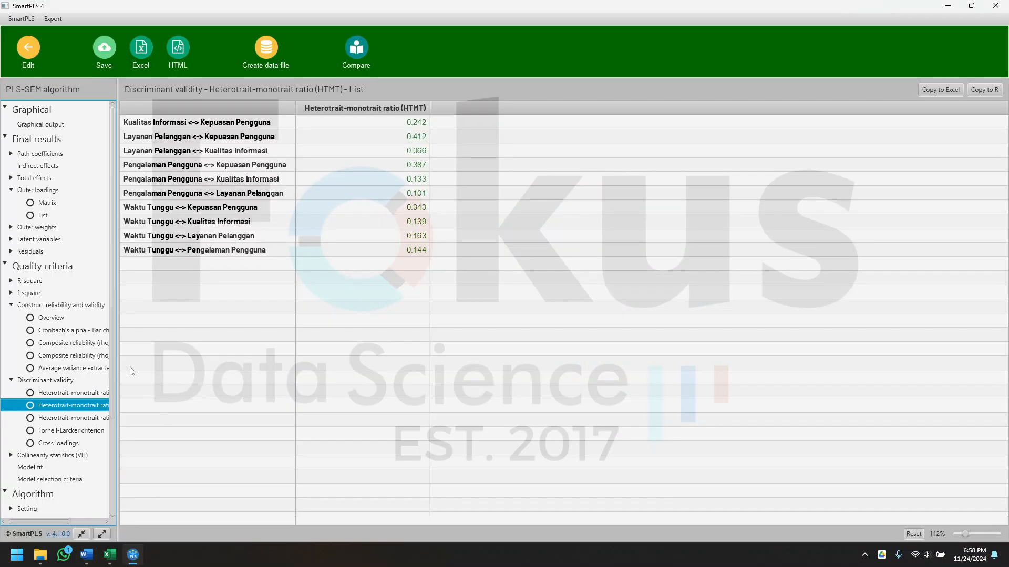
scroll(39, 409, "down", 3)
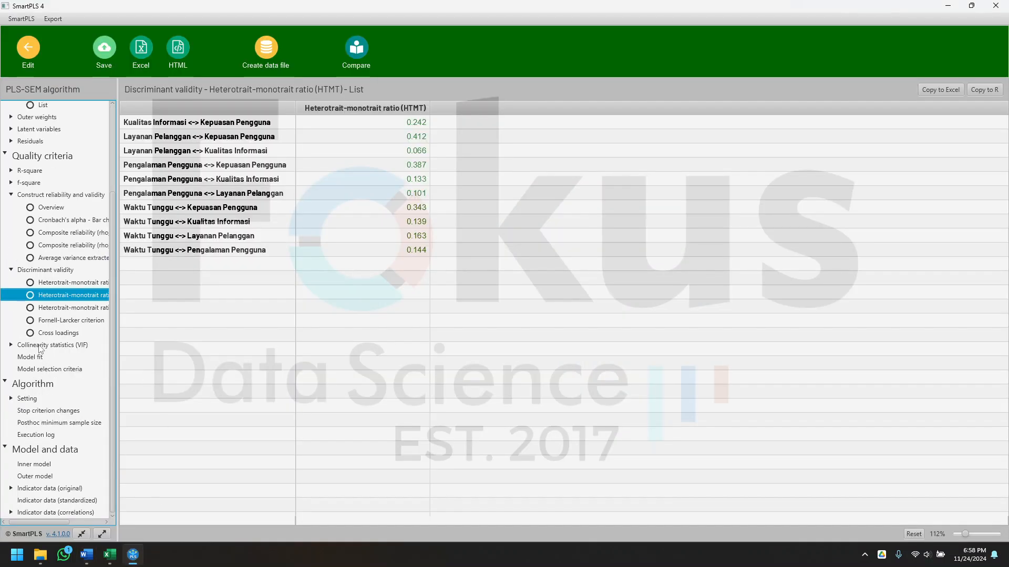
left_click(80, 345)
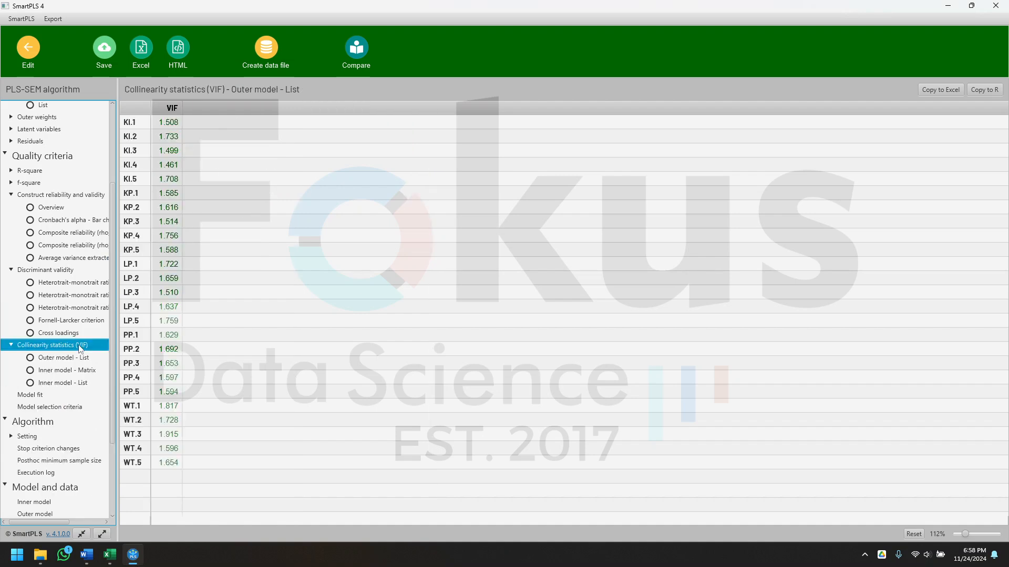
left_click(63, 382)
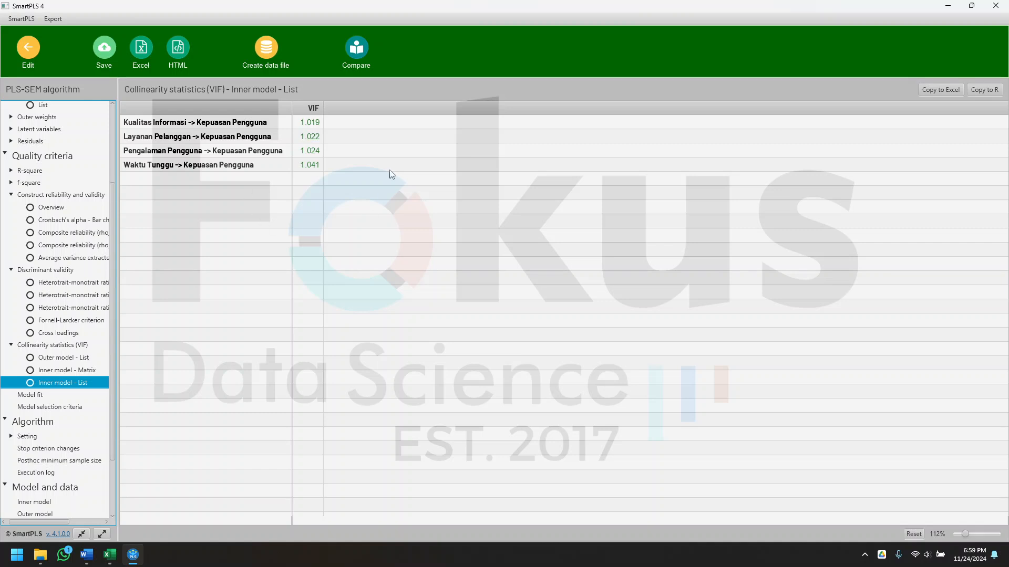
Read the coefficient of determination (R²) section in the Word document, and view the R-square overview in SmartPLS
left_click(86, 555)
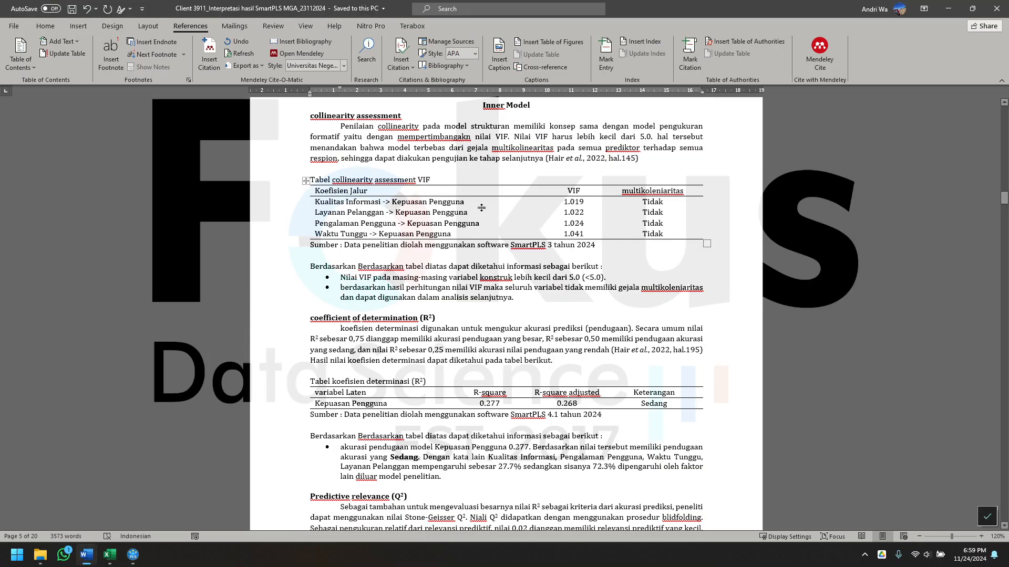
scroll(436, 253, "down", 3)
scroll(436, 253, "down", 4)
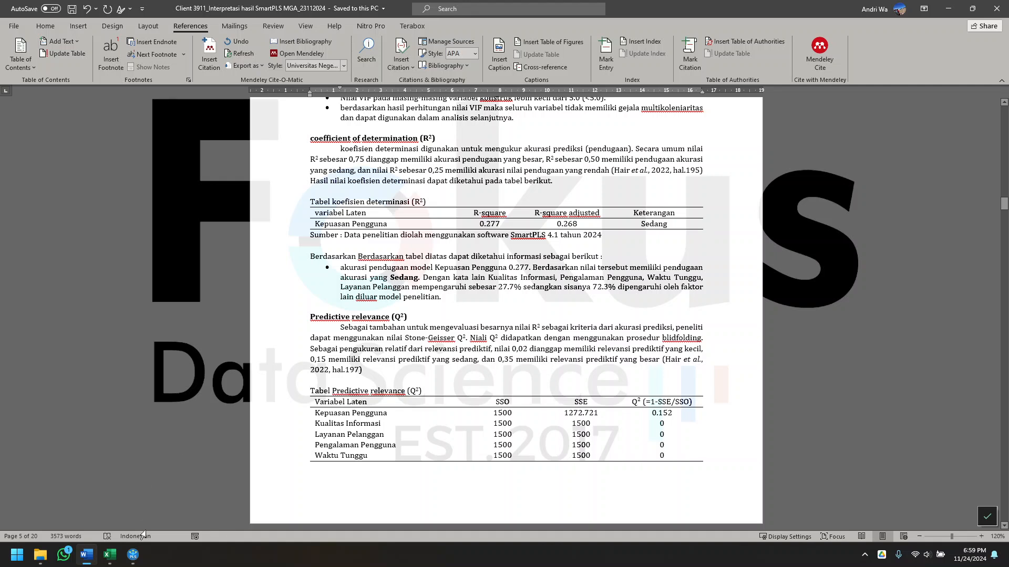
left_click(133, 555)
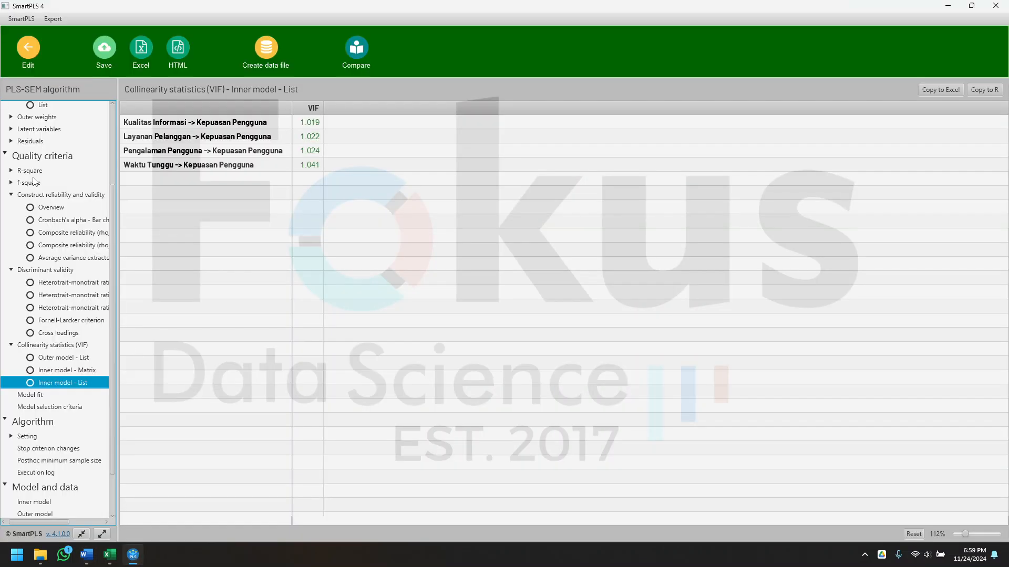
left_click(30, 171)
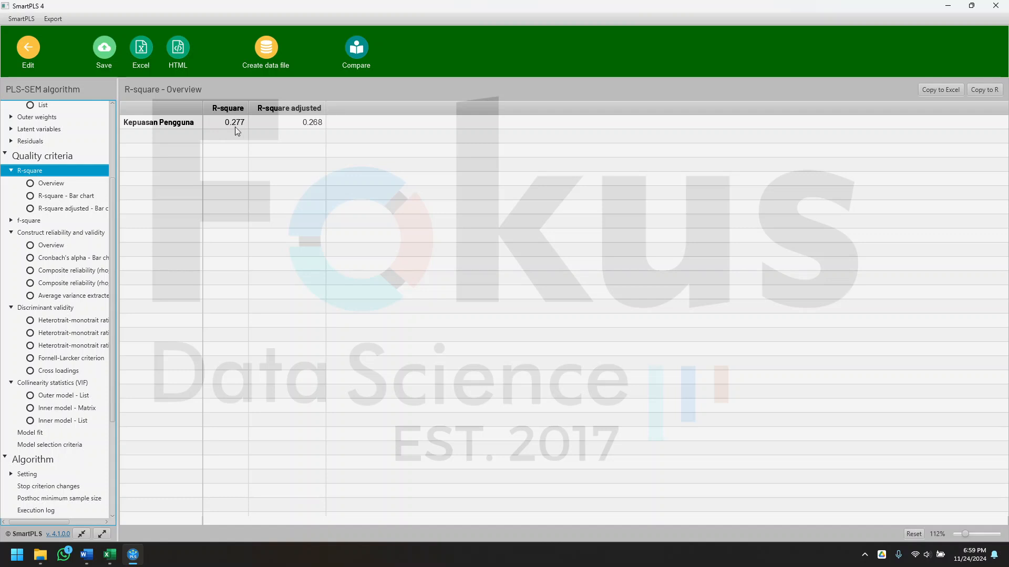
Inspect the construct results in the graphical output, and nudge the Layanan Pelanggan label slightly upward toward its construct
scroll(76, 207, "up", 3)
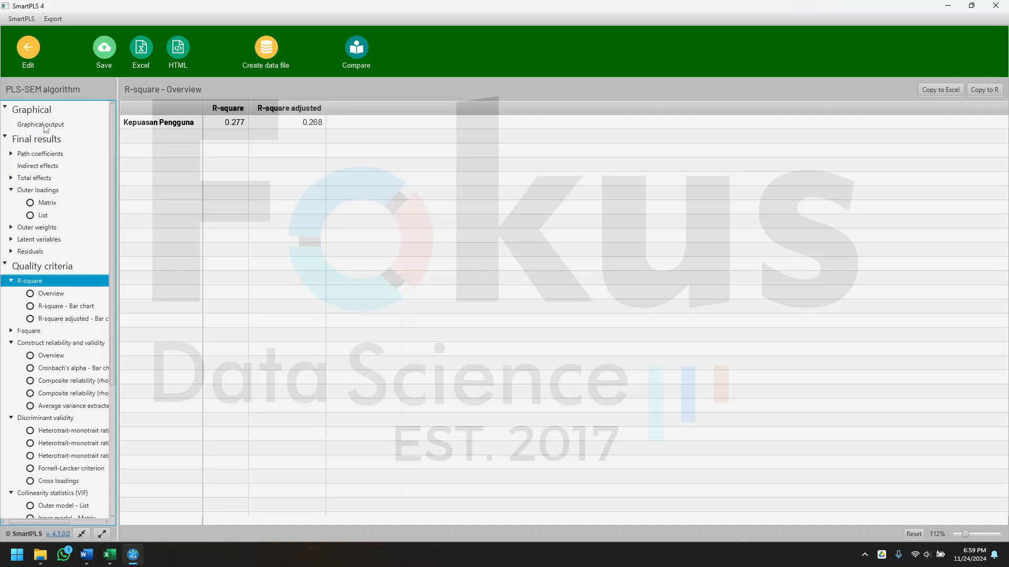
left_click(44, 126)
mouse_move(447, 327)
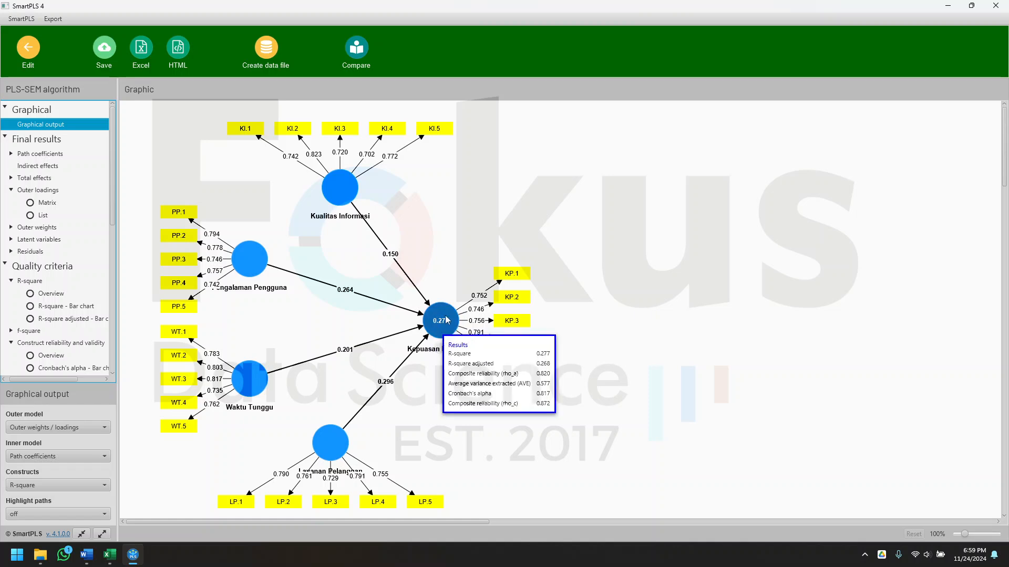
mouse_move(342, 202)
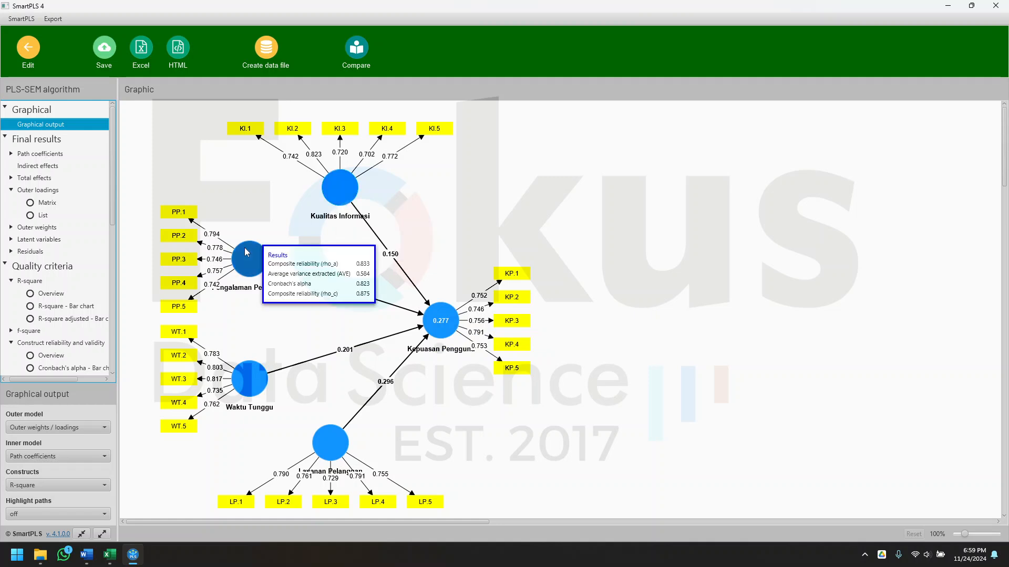
mouse_move(240, 372)
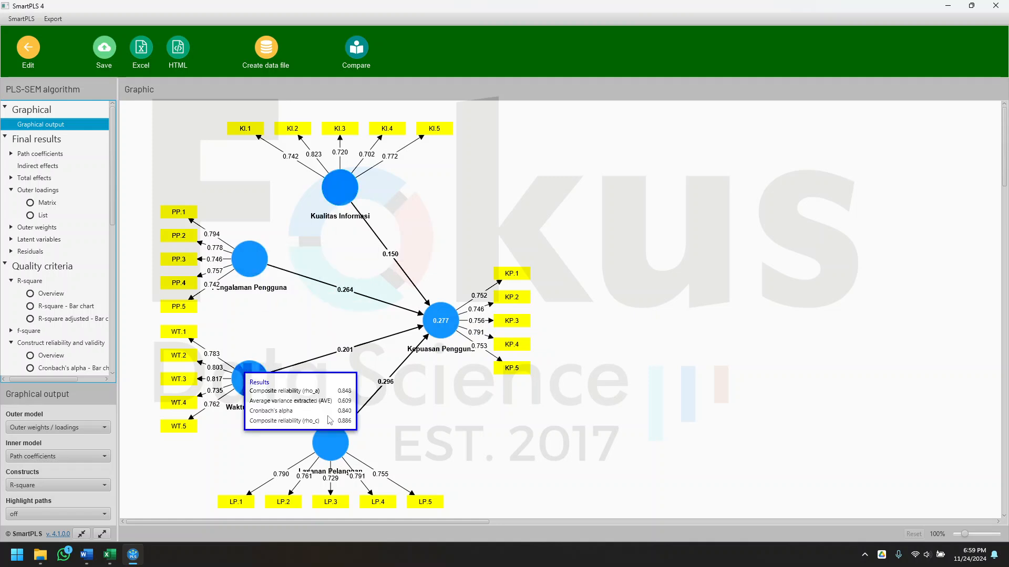
left_click(333, 478)
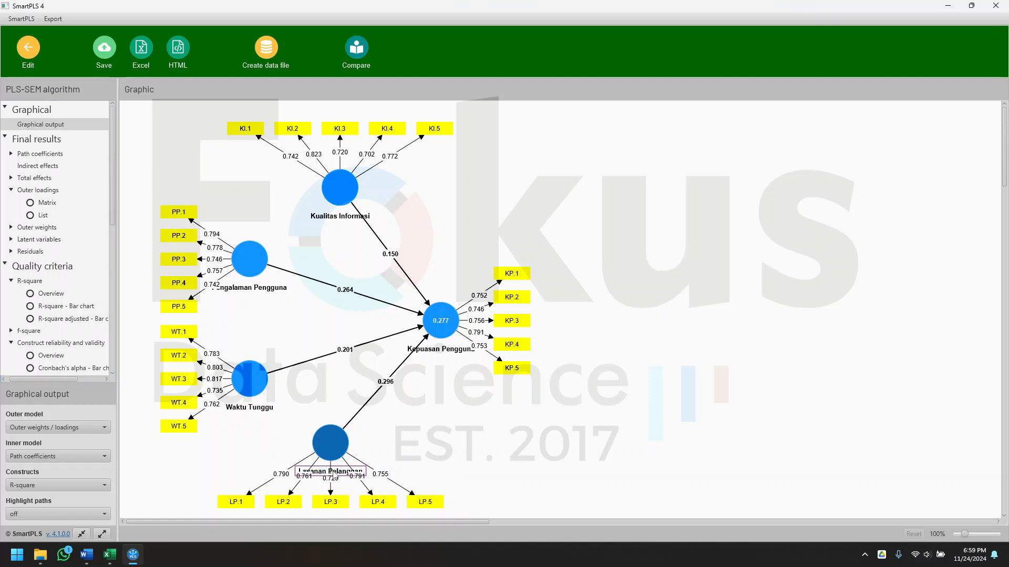
left_click_drag(333, 472, 334, 469)
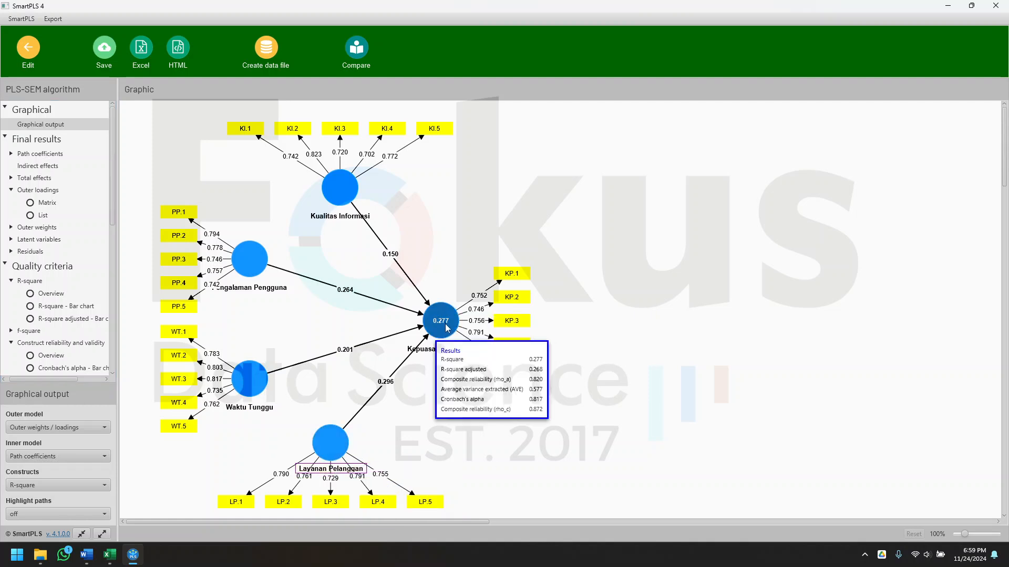
Switch to Word and review the R² interpretation and the Predictive relevance (Q²) section with its table
left_click(87, 555)
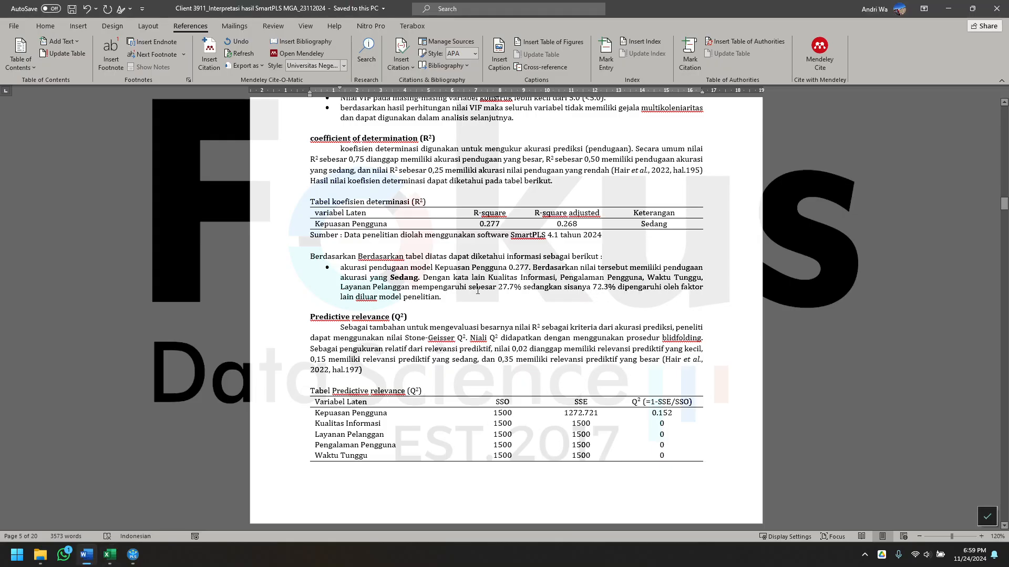
scroll(440, 247, "up", 3)
scroll(441, 241, "down", 3)
scroll(440, 241, "down", 3)
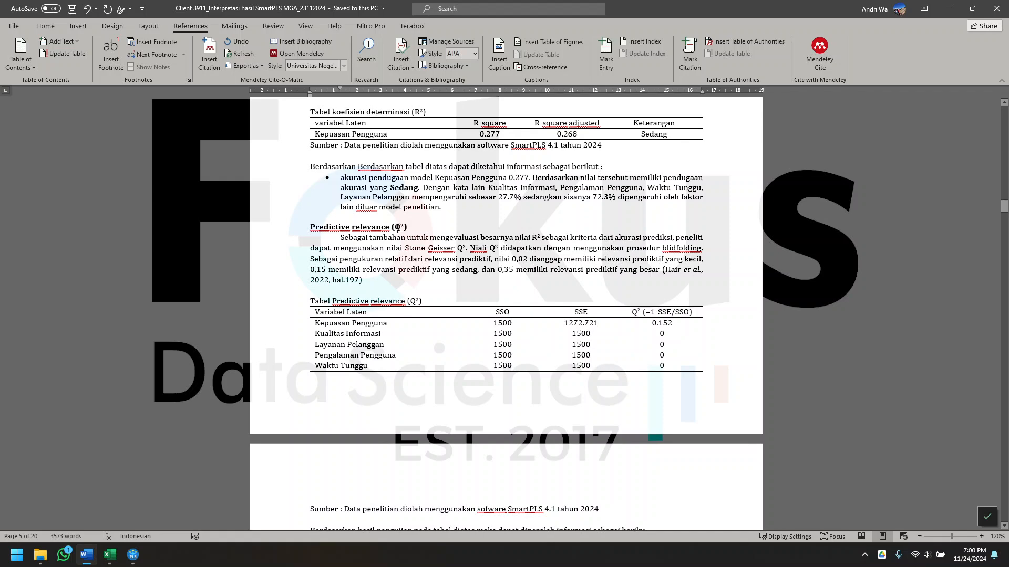
Read the effect size (f²) section in the Word document, and view the f-square list in SmartPLS
scroll(337, 257, "down", 12)
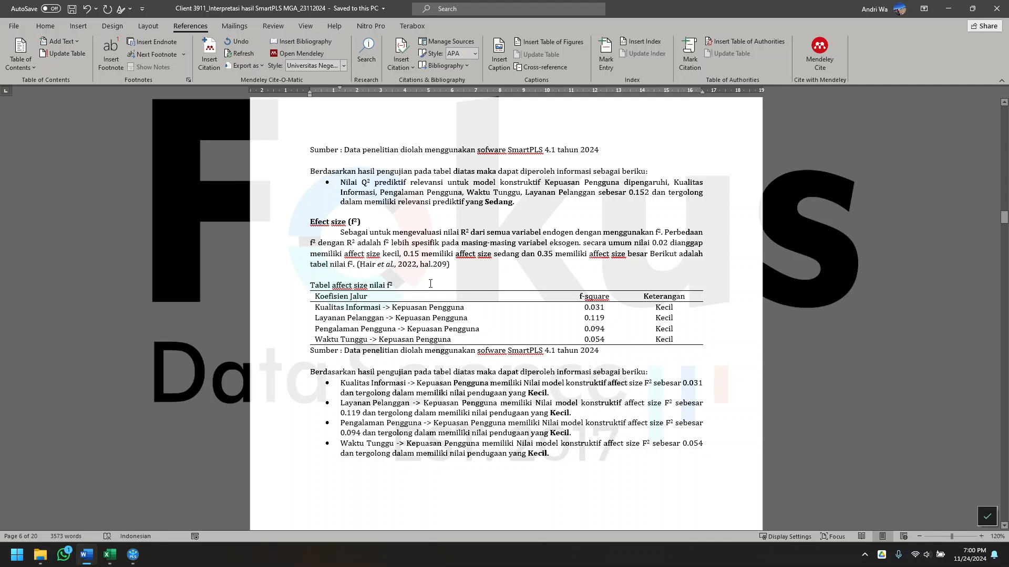
left_click(133, 555)
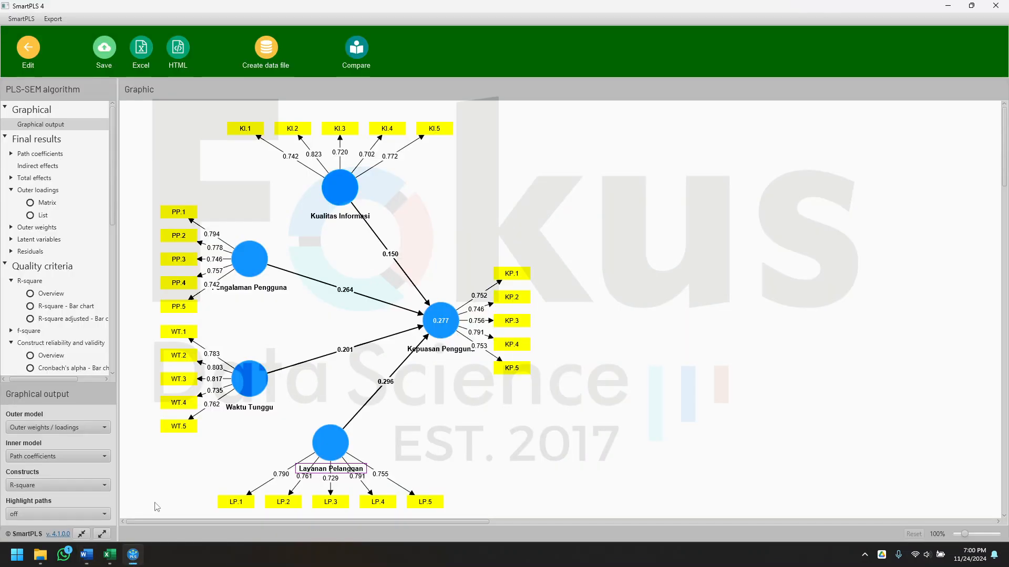
left_click(36, 331)
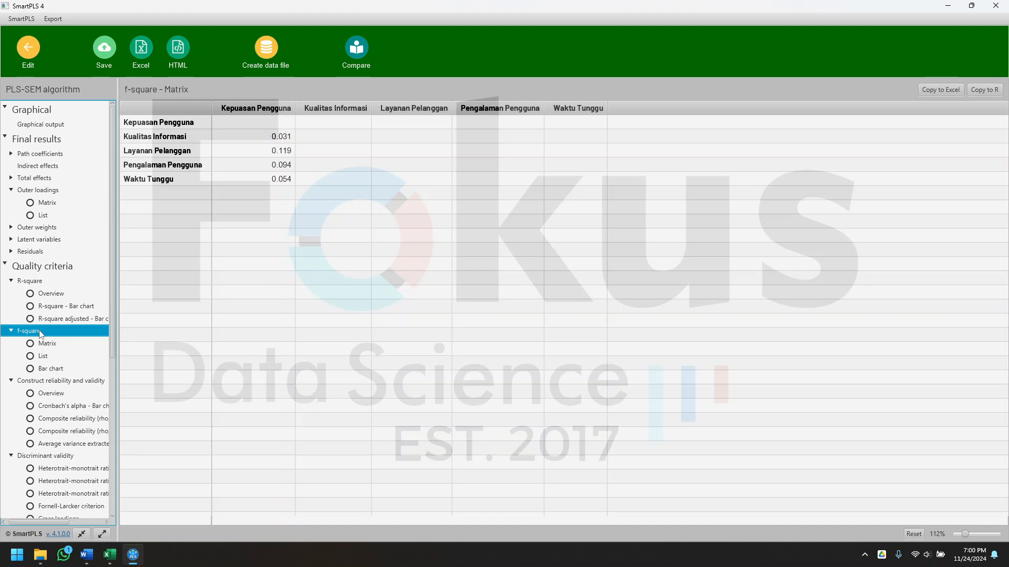
left_click(48, 360)
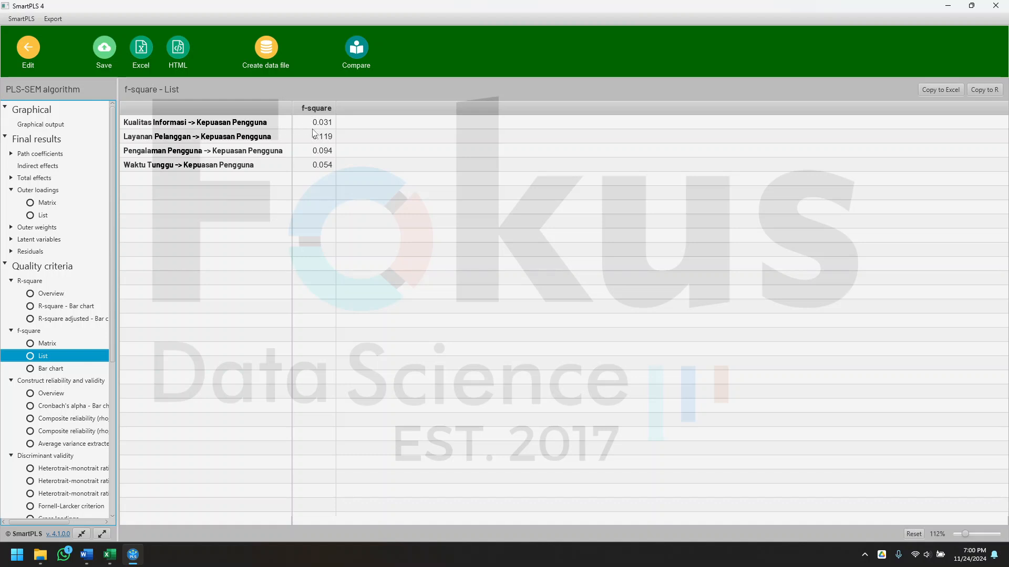
Switch to Word and check the f² table's values and categories against the effect size criteria, then return to the Q² section
left_click(86, 554)
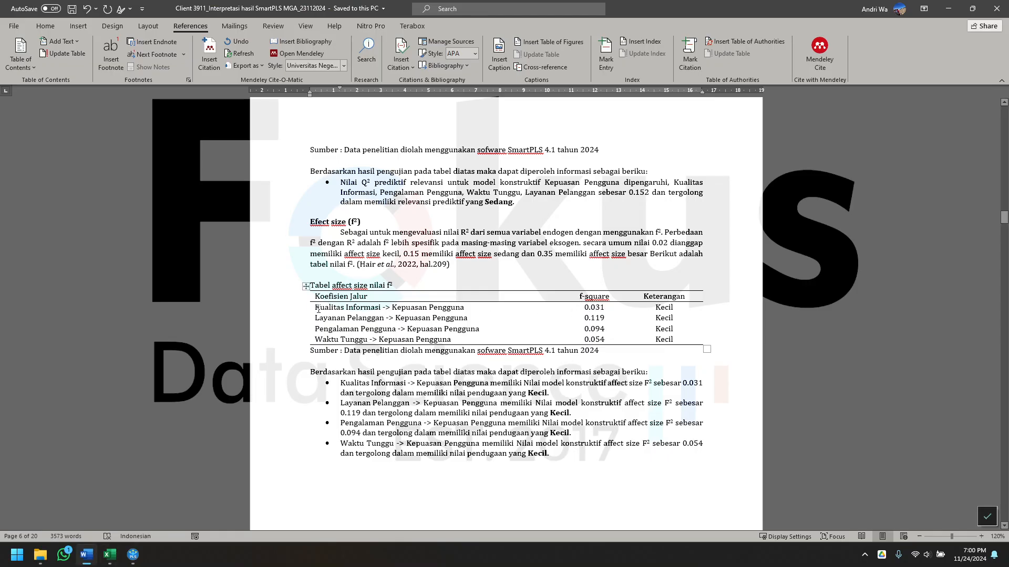
left_click(438, 307)
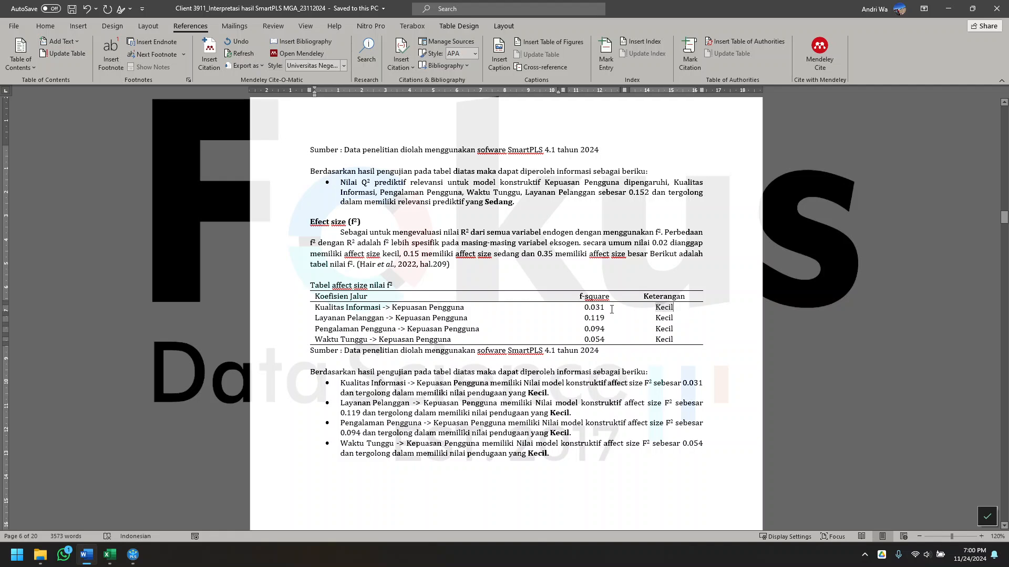
left_click_drag(691, 310, 594, 309)
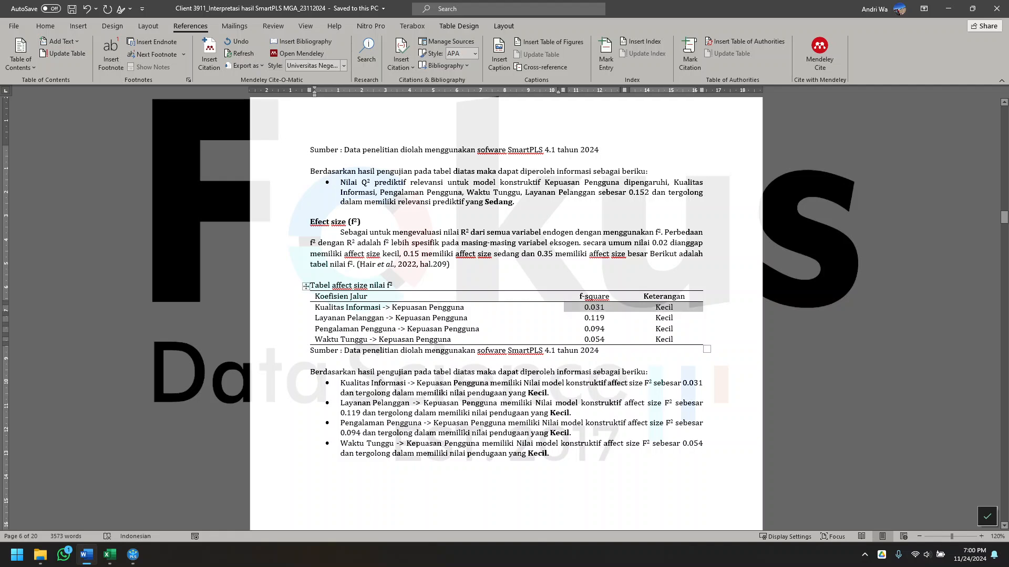
left_click(597, 309)
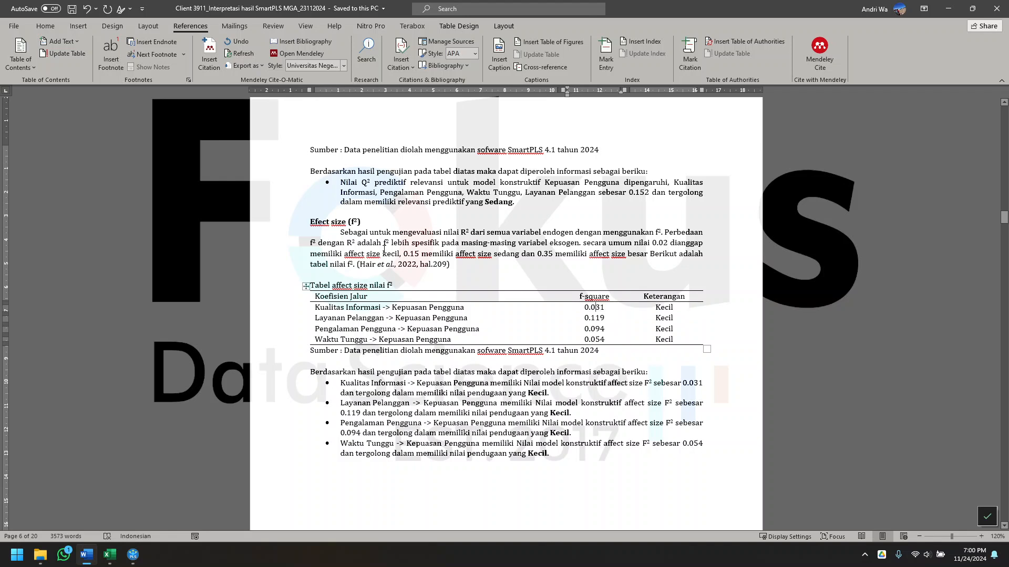
left_click_drag(373, 252, 453, 265)
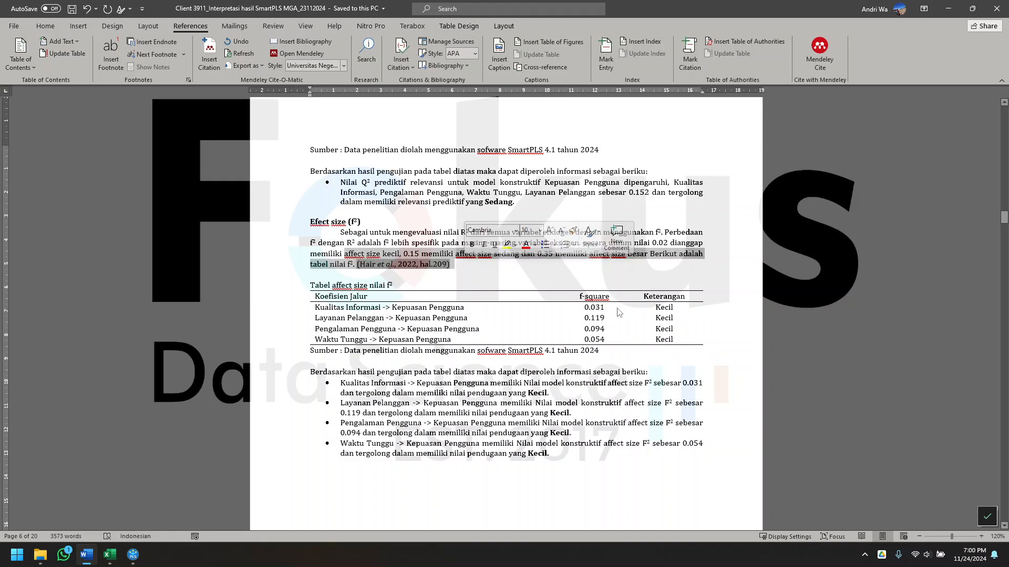
left_click(409, 254)
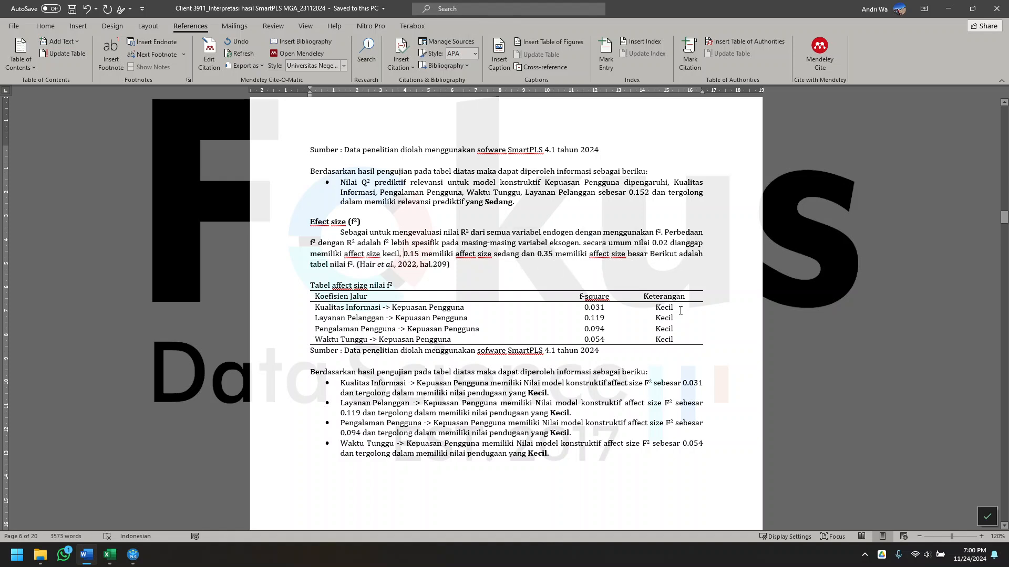
left_click(497, 383)
scroll(462, 382, "up", 7)
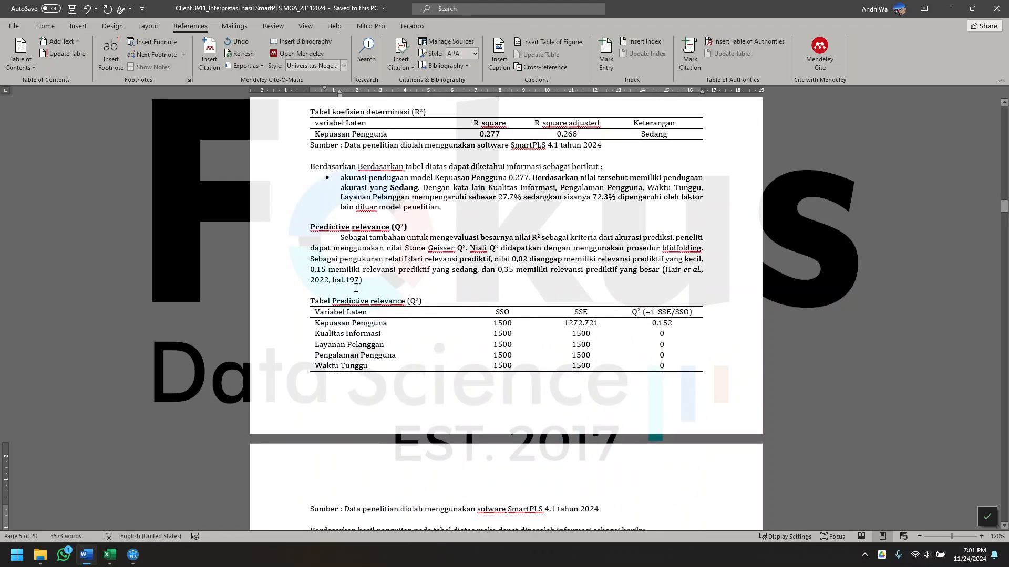
Switch to SmartPLS and save the PLS-SEM report in the Contoh project under the name PLS algorithm
left_click(132, 555)
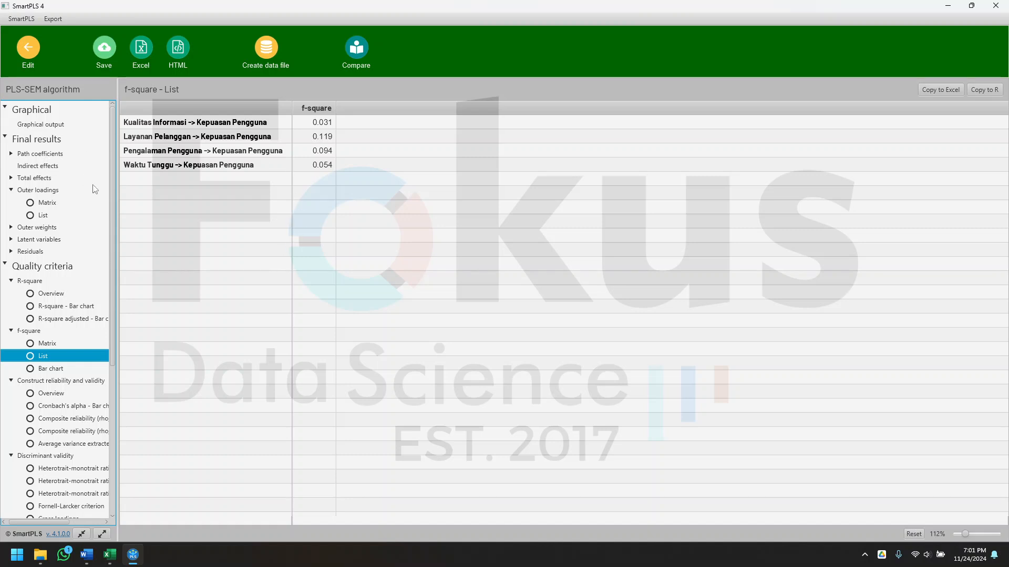
left_click(104, 47)
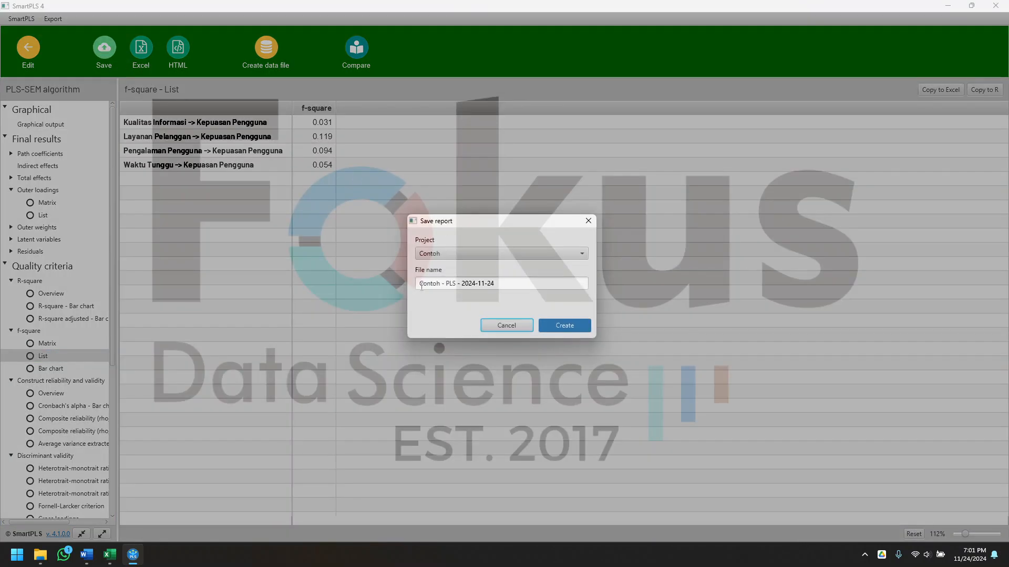
triple_click(497, 283)
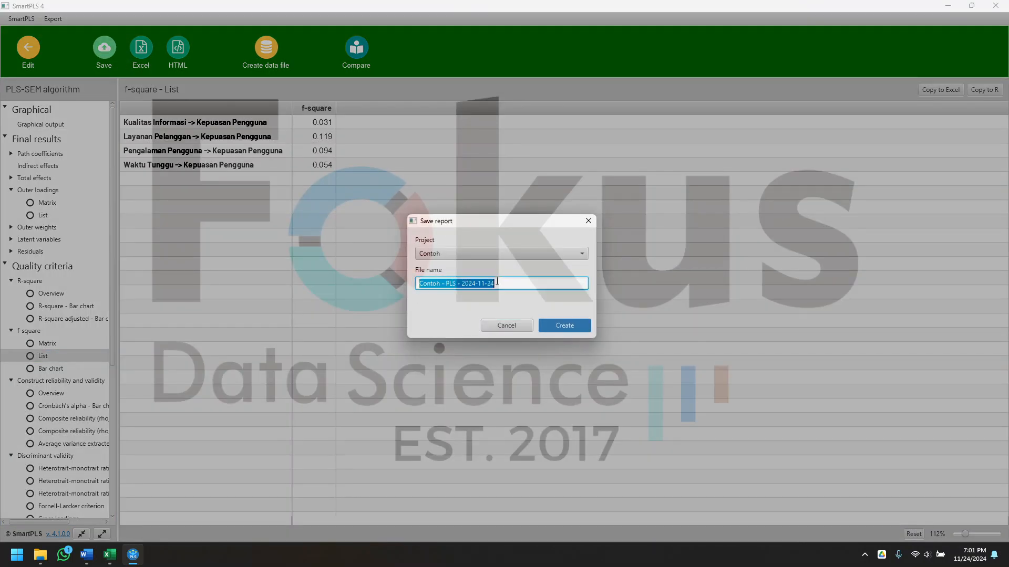
key("BackSpace")
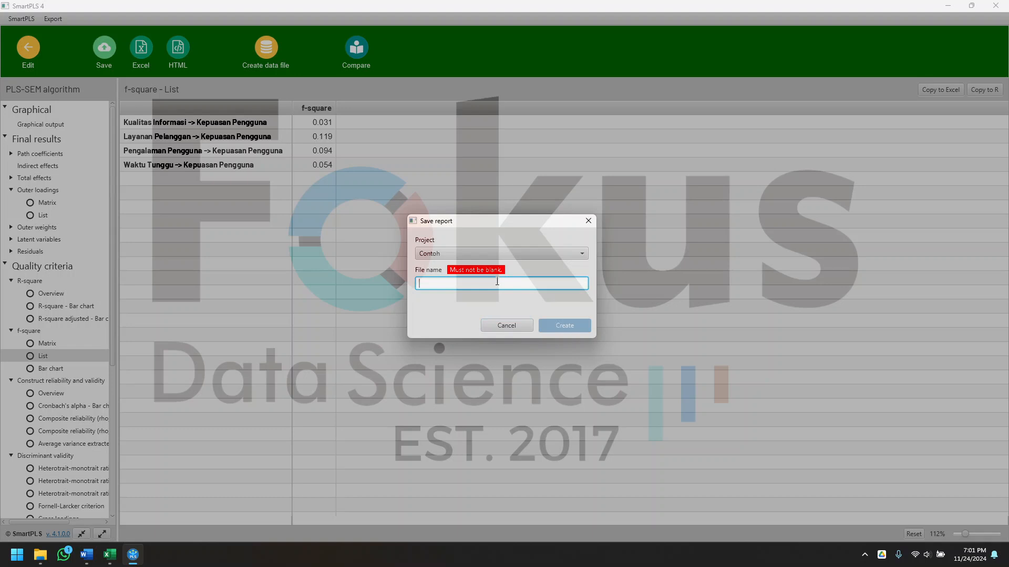
type("PLS")
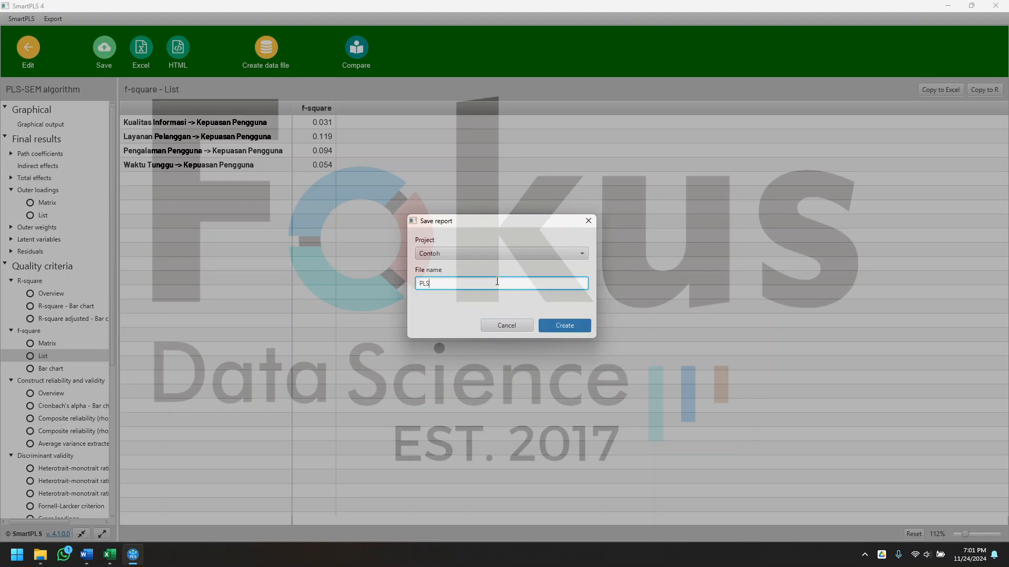
type("algorithm")
left_click(563, 327)
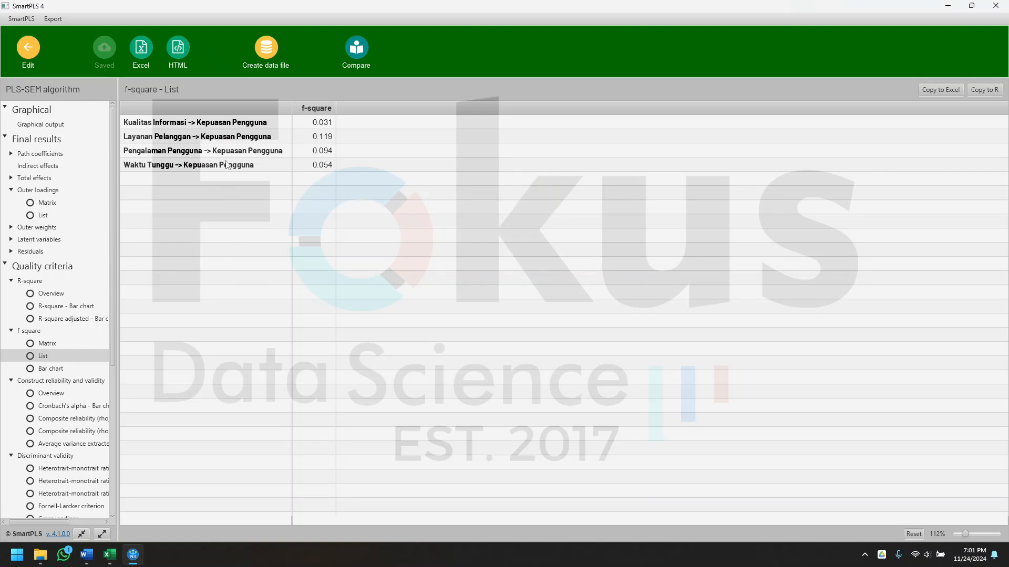
left_click(142, 52)
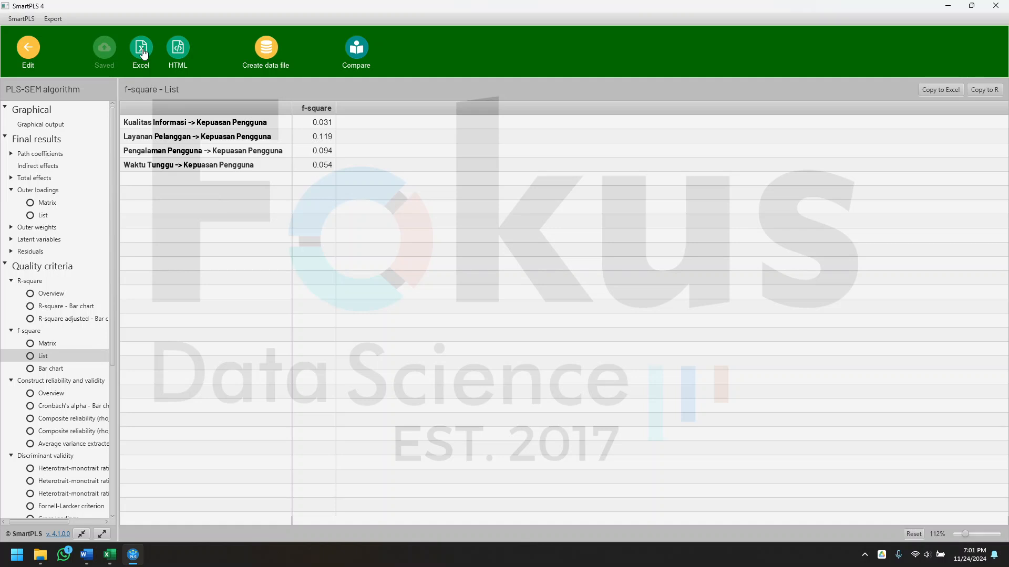
left_click(614, 349)
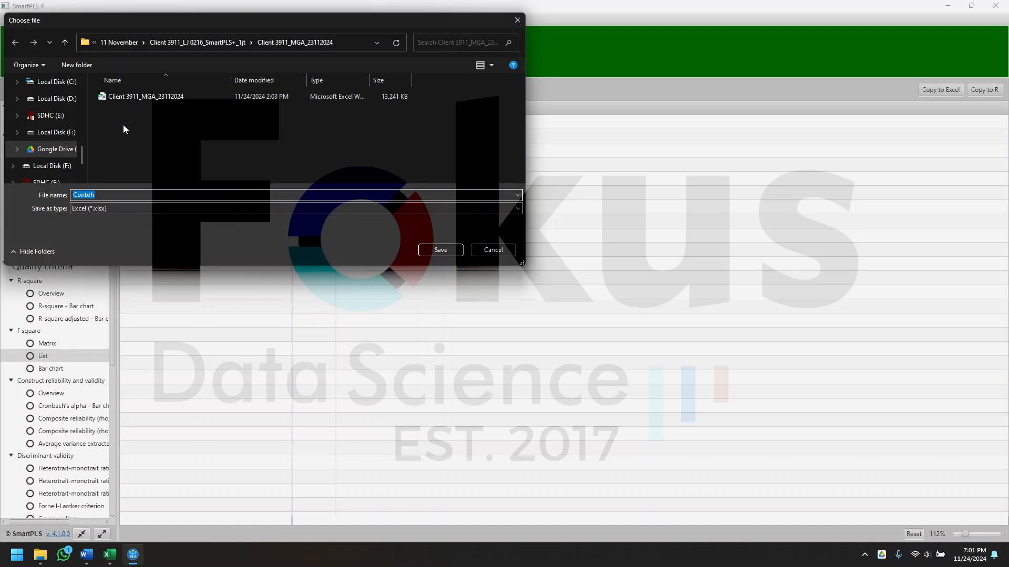
left_click(64, 42)
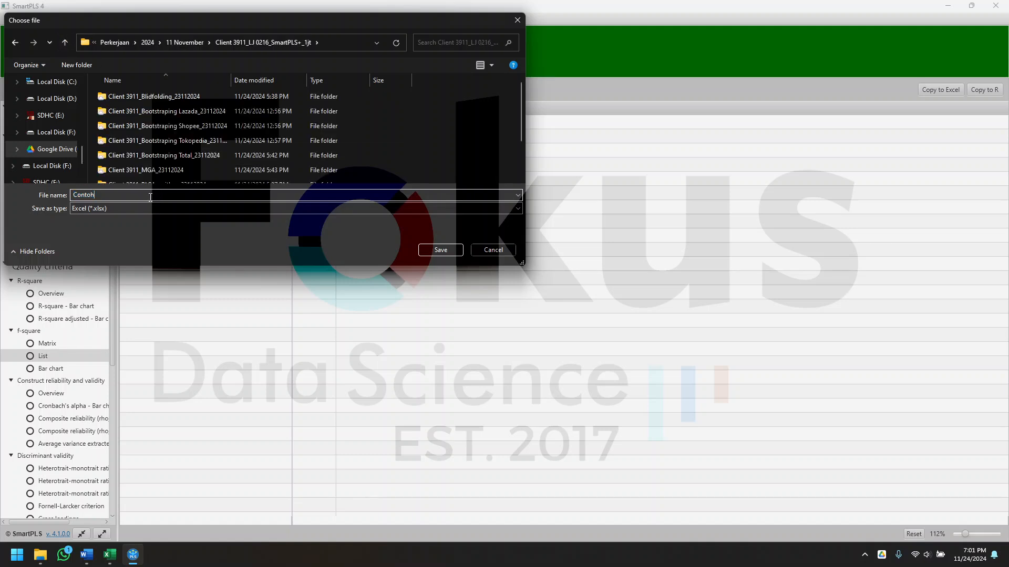
key("BackSpace")
type("PLSAlgorithm")
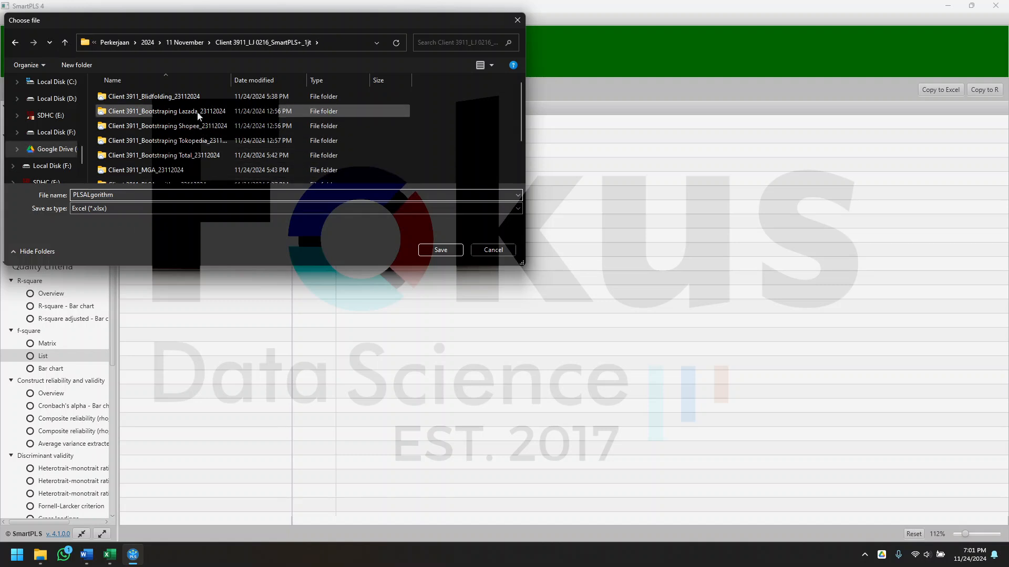
scroll(196, 129, "down", 1)
double_click(203, 134)
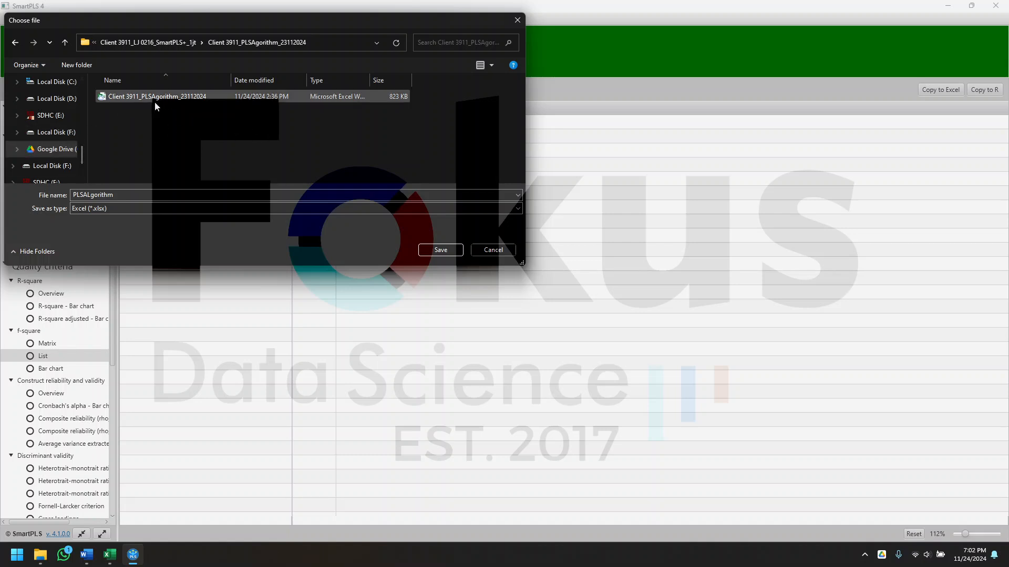
left_click(492, 251)
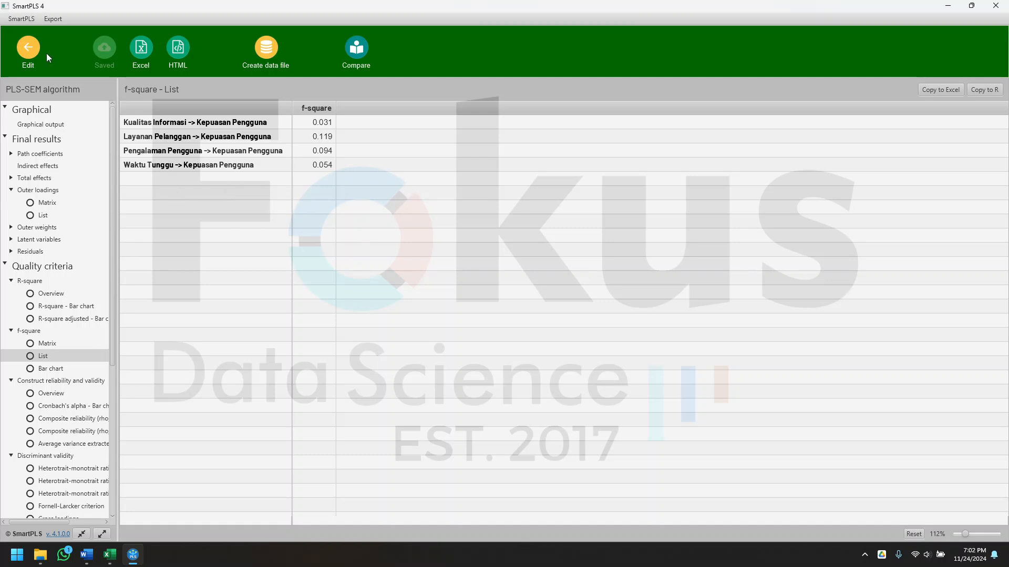
Run Blindfolding on the model with an omission distance of 7, and open the total construct cross-validated redundancy table
left_click(28, 52)
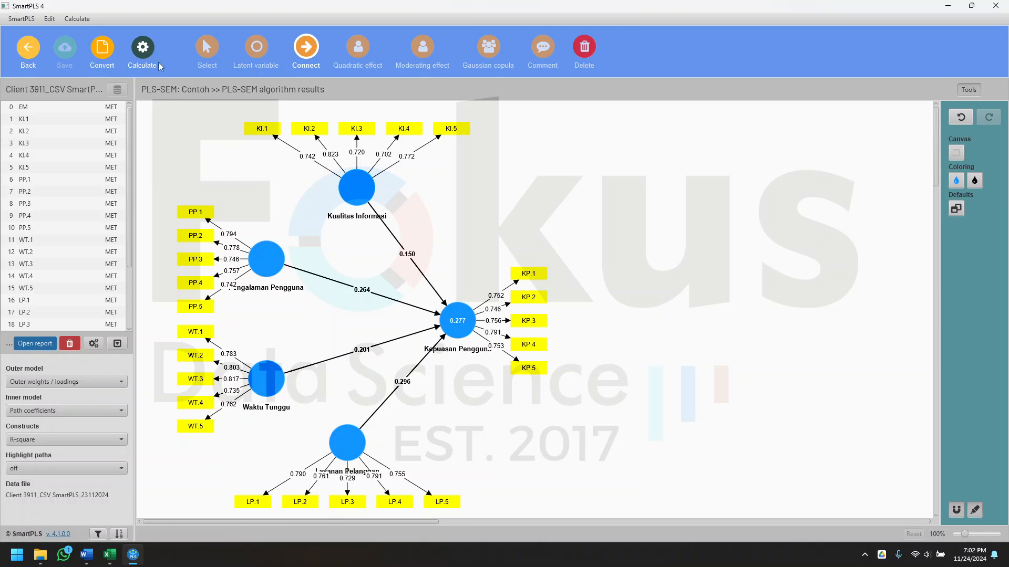
left_click(142, 48)
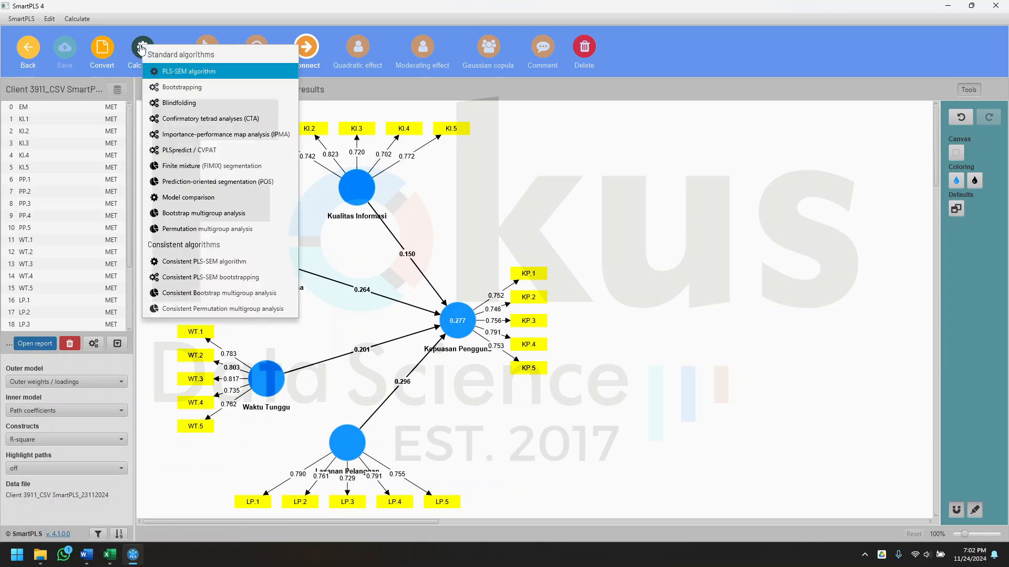
left_click(182, 104)
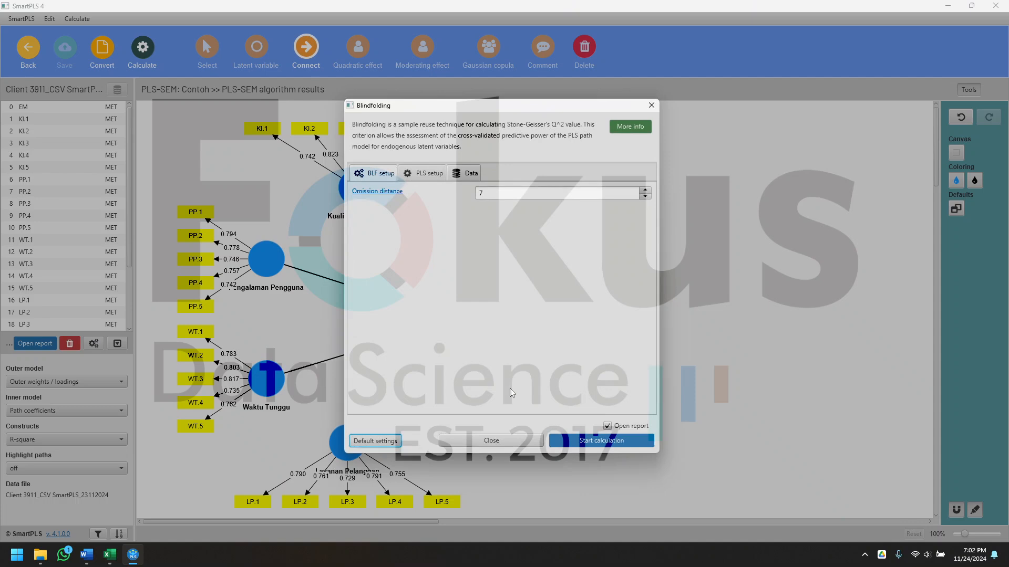
left_click(602, 445)
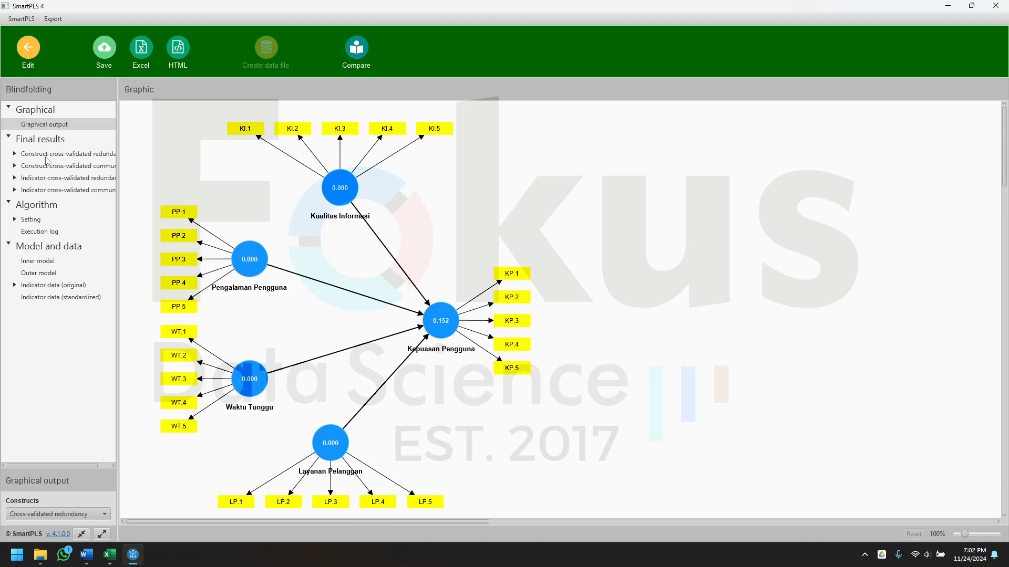
left_click(47, 155)
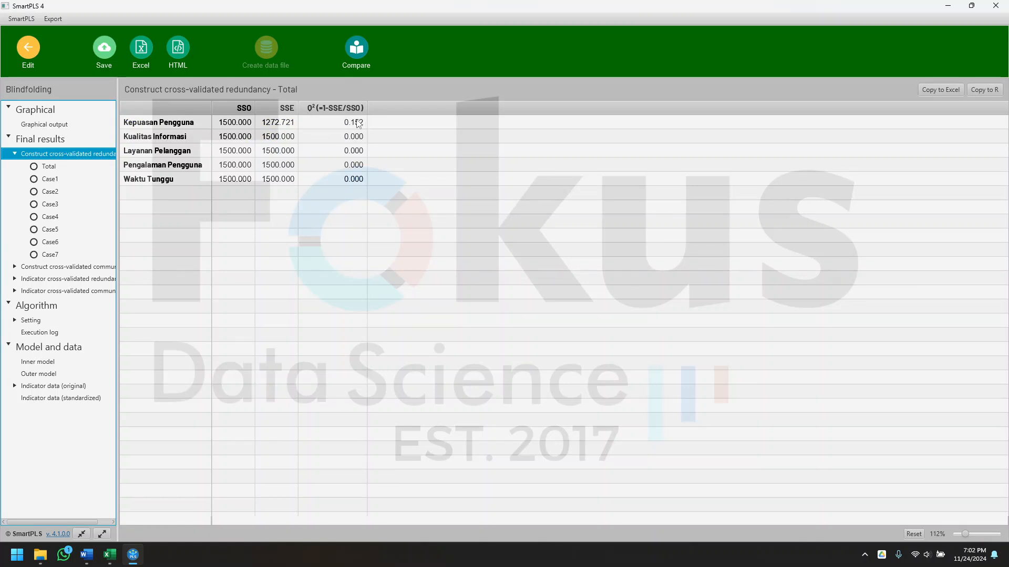
Switch to Word and review the Q² interpretation, the bootstrapping path diagram and the direct-effect hypothesis table under Uji Hipotesis Penelitian
left_click(87, 555)
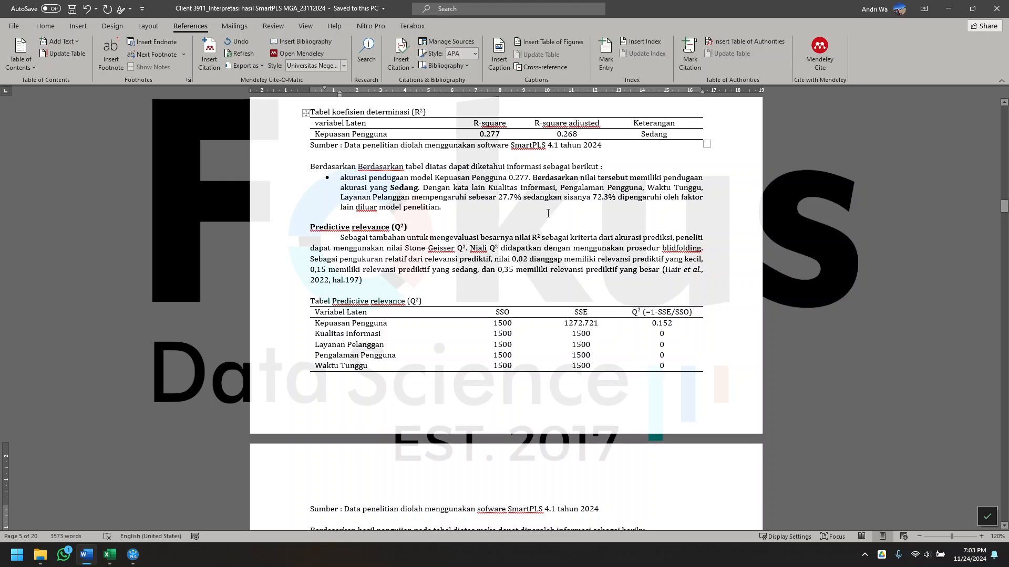
scroll(523, 218, "down", 15)
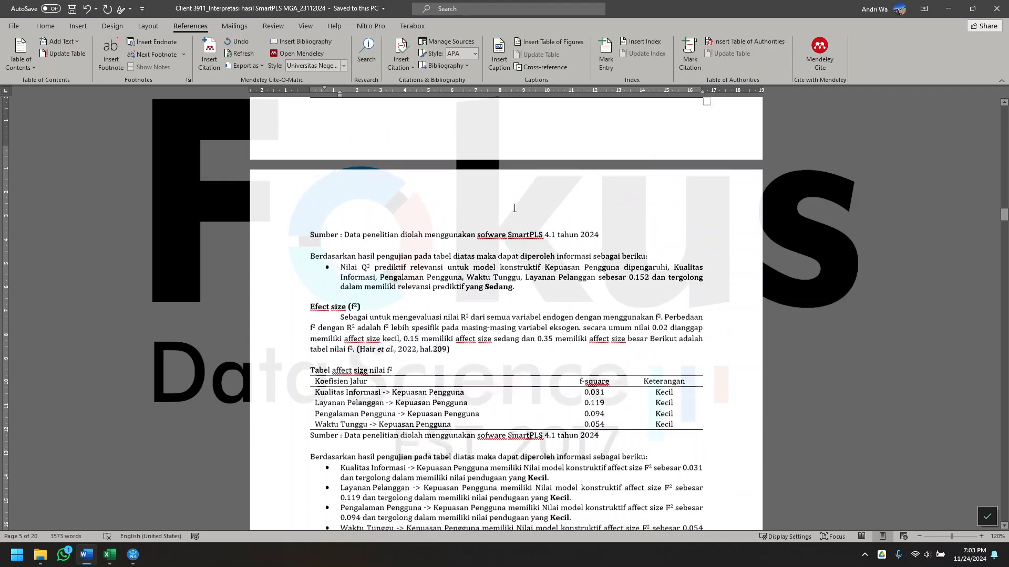
scroll(505, 200, "down", 4)
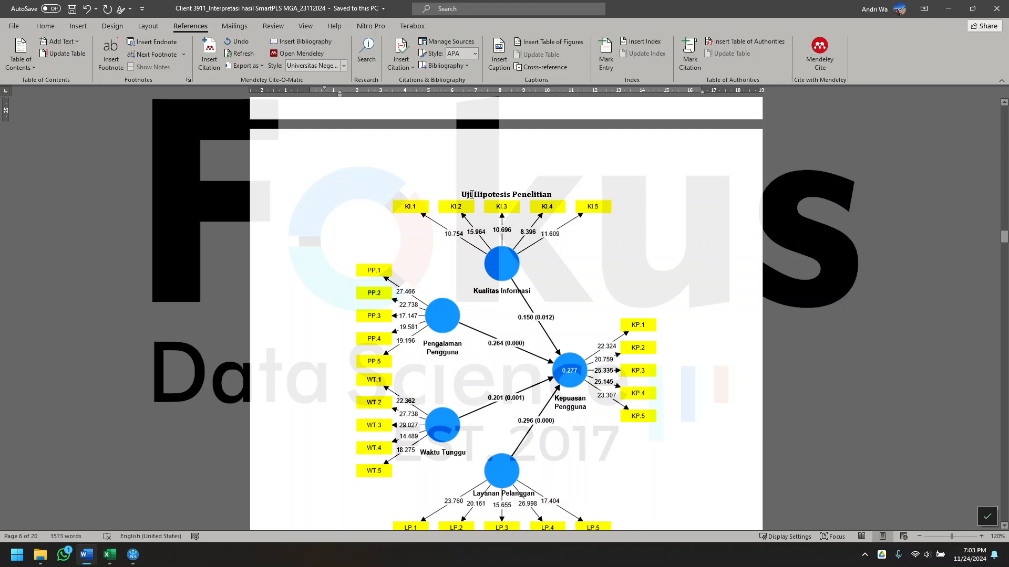
scroll(471, 194, "down", 5)
scroll(464, 195, "up", 3)
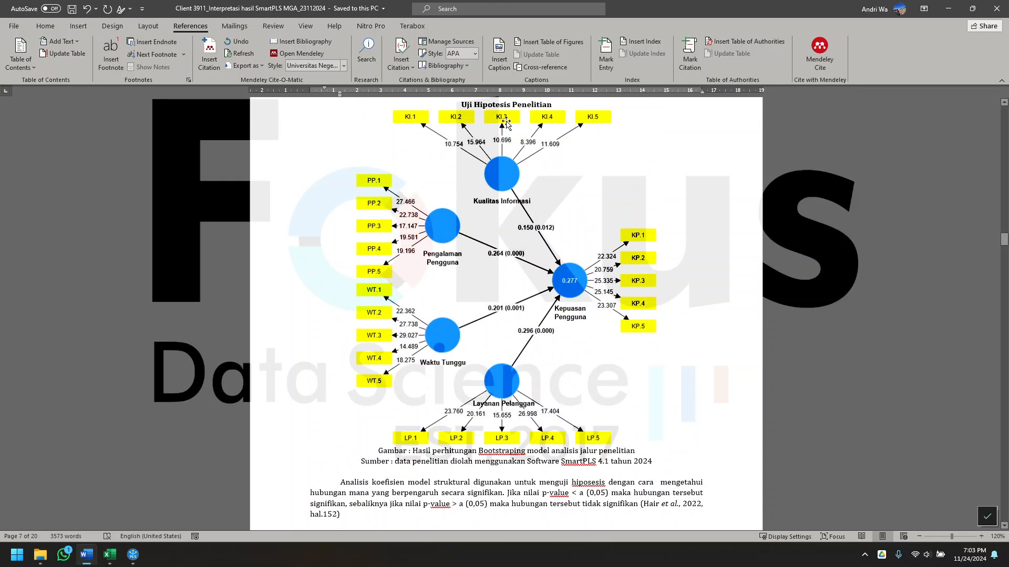
scroll(551, 278, "down", 5)
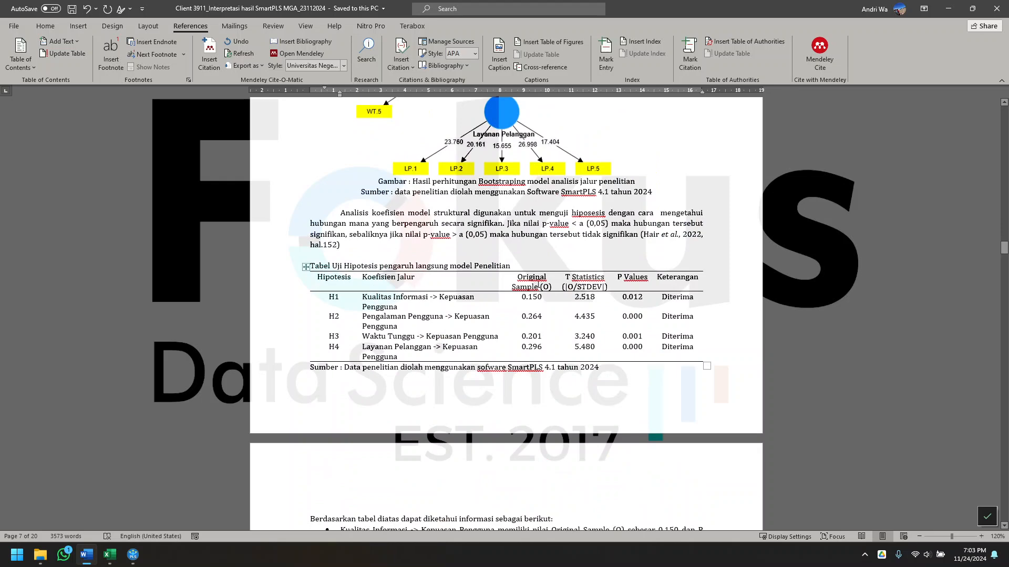
scroll(506, 239, "up", 6)
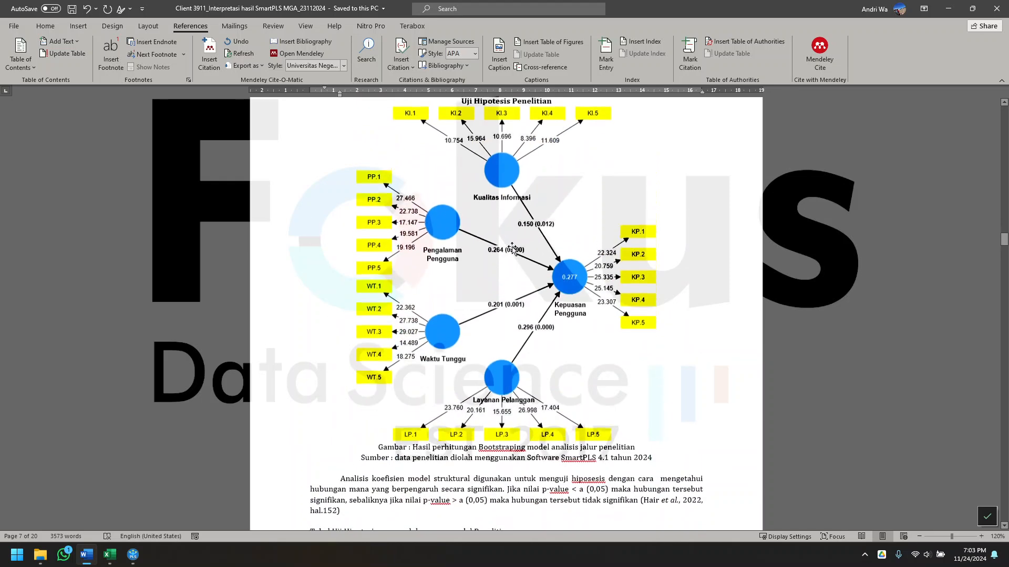
scroll(478, 331, "down", 1)
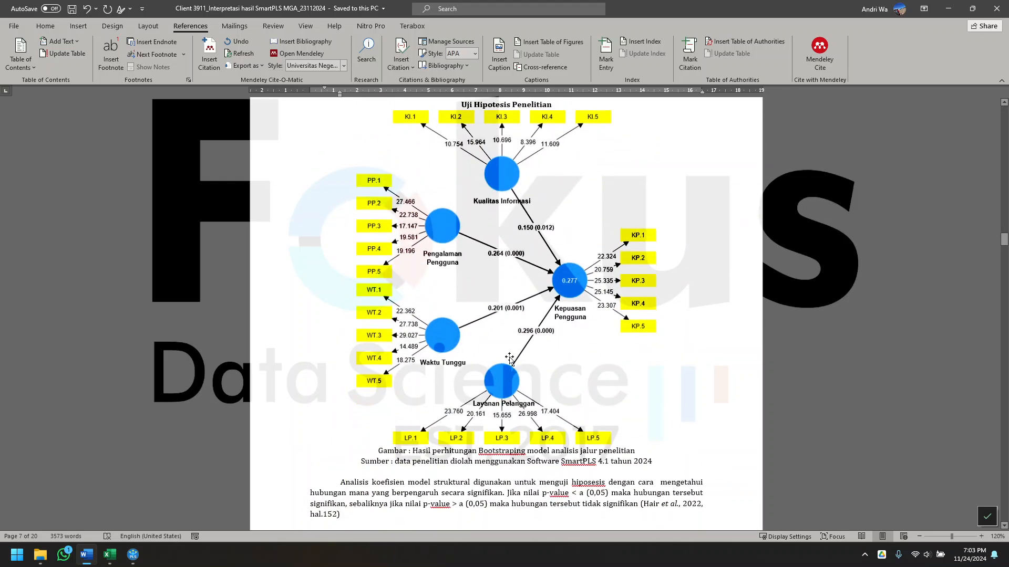
Review the direct-effect hypothesis table, then the PLS-MGA table and its Lazada vs Shopee and Lazada vs Tokopedia interpretations
scroll(480, 295, "up", 2)
scroll(479, 296, "down", 20)
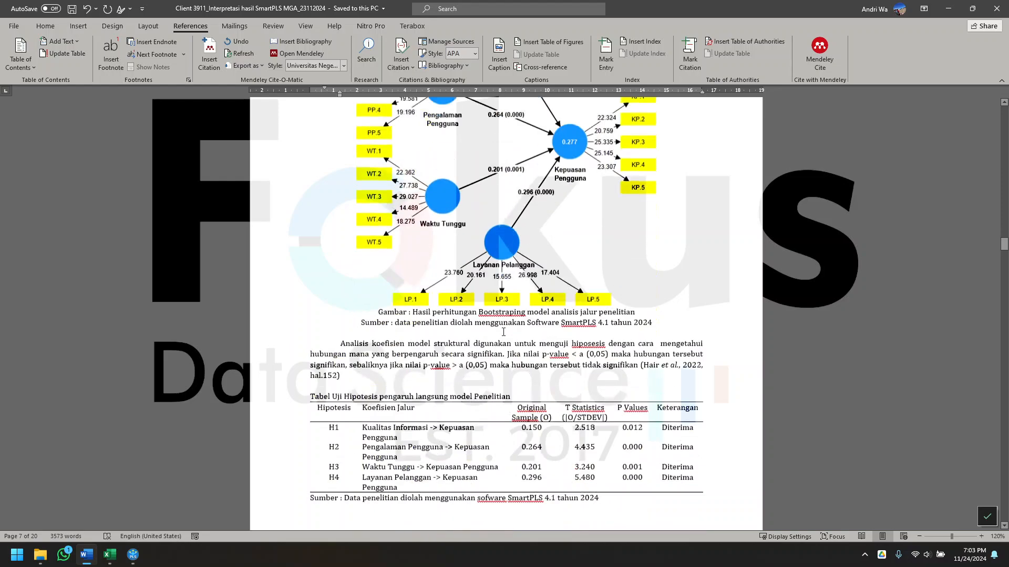
scroll(504, 320, "down", 5)
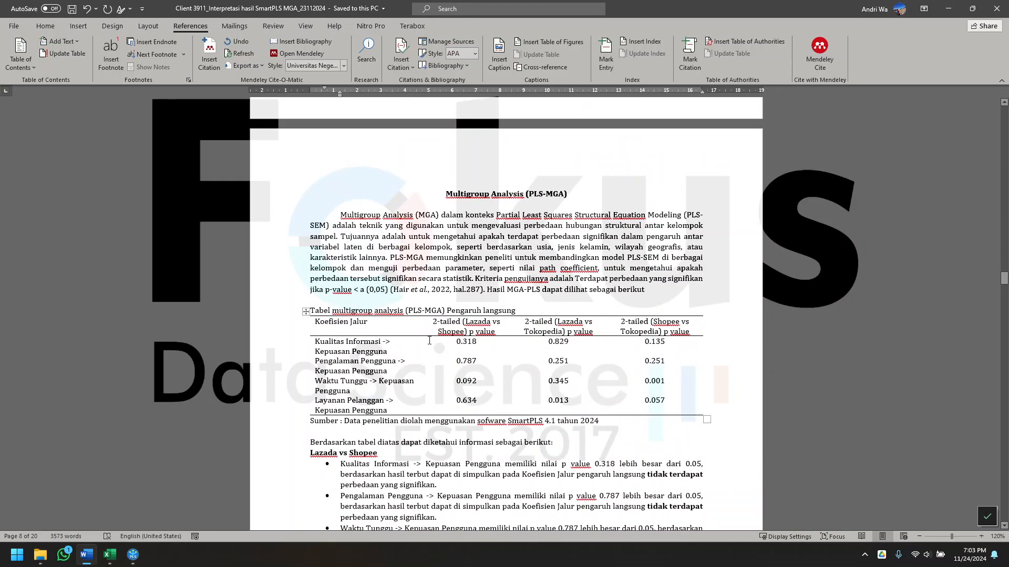
scroll(505, 152, "down", 3)
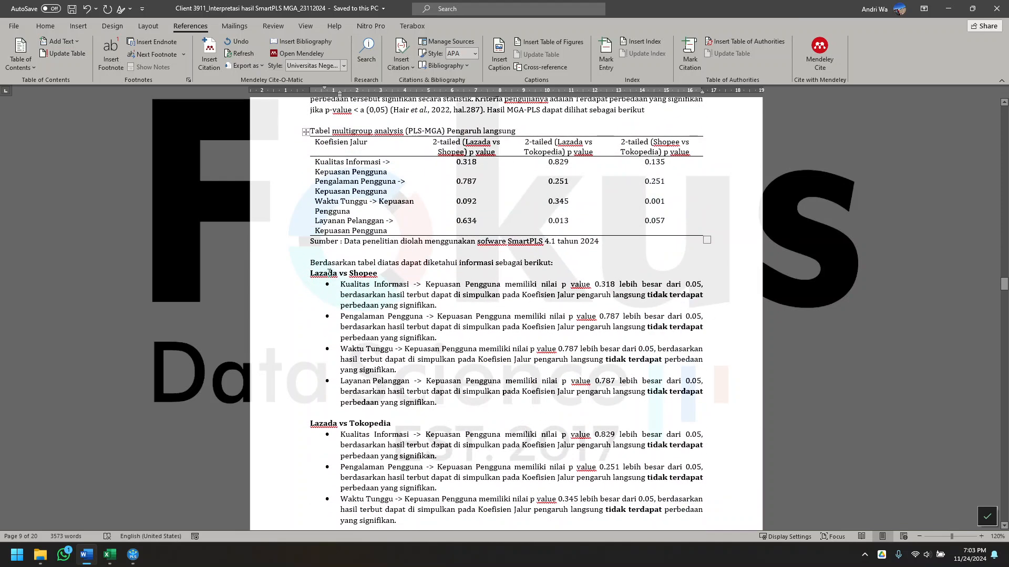
left_click(357, 272)
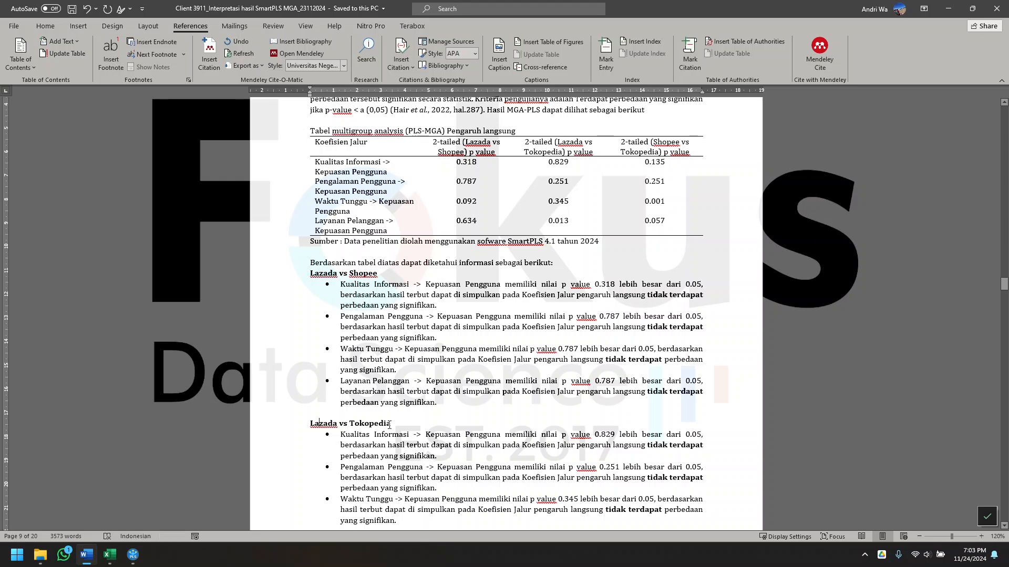
scroll(388, 426, "down", 6)
Continue through the multigroup interpretations and examine the bootstrapping path diagram for the e-commerce Shopee group
left_click(351, 372)
scroll(531, 420, "down", 8)
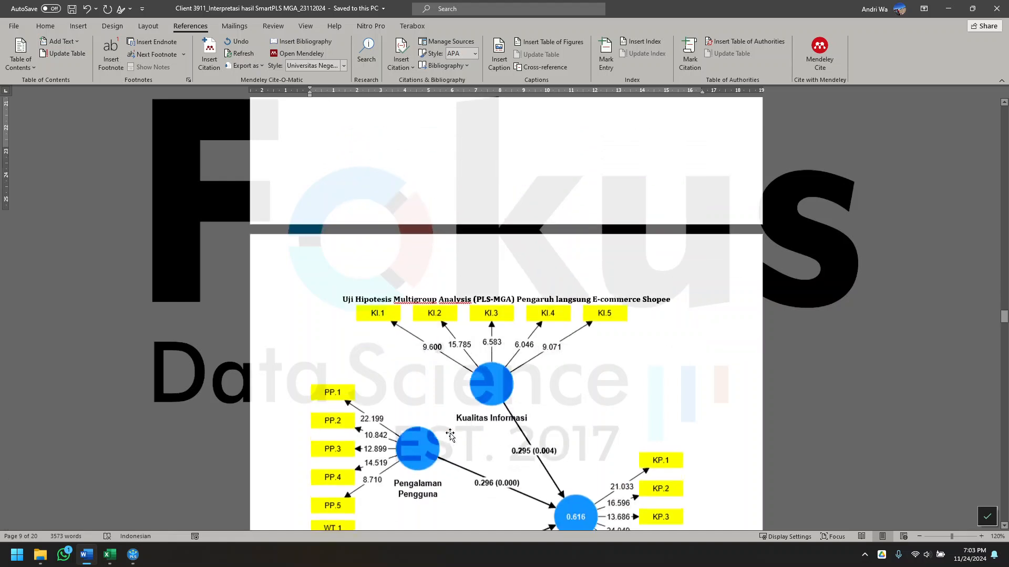
scroll(497, 340, "down", 6)
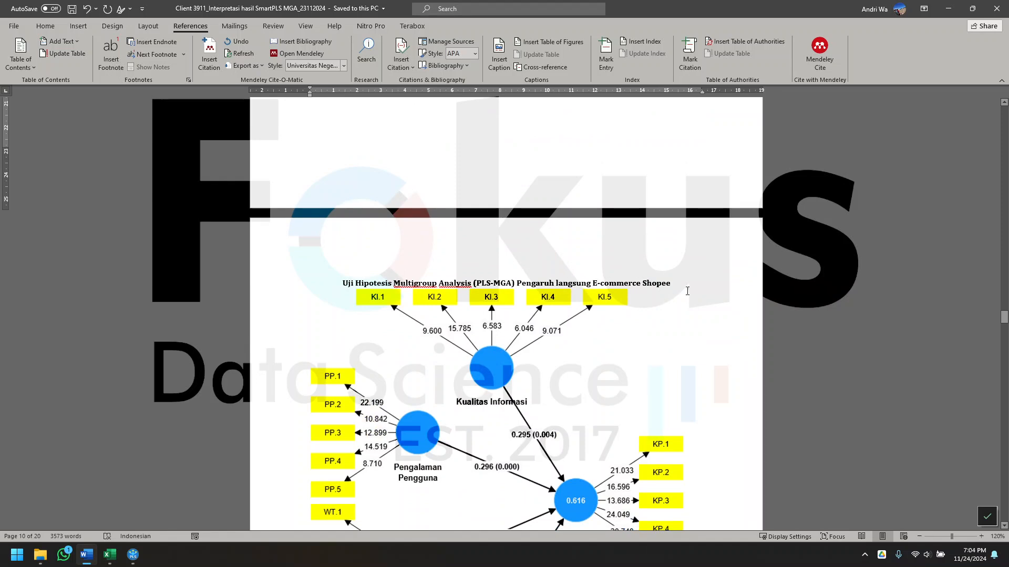
scroll(605, 284, "down", 15)
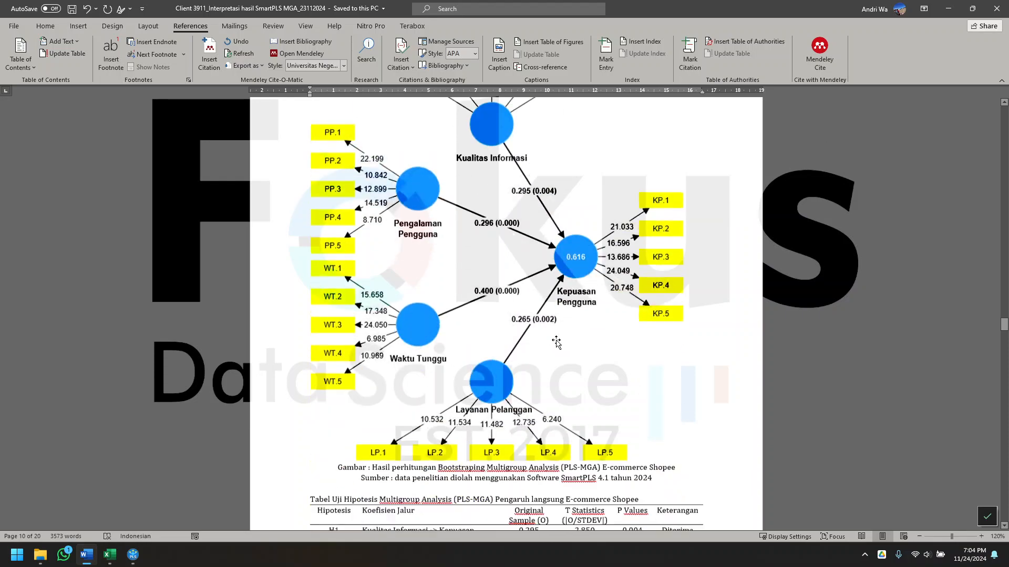
scroll(580, 368, "down", 2)
Recheck the overall hypothesis diagram and table under Uji Hipotesis Penelitian, then highlight the Multigroup Analysis (PLS-MGA) introduction
scroll(498, 356, "up", 20)
scroll(472, 374, "up", 20)
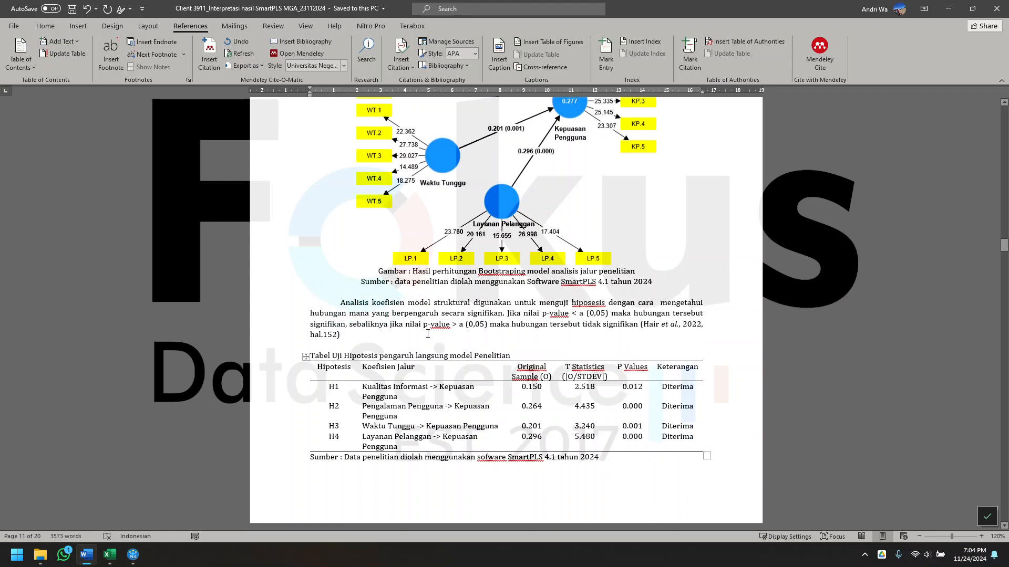
scroll(428, 334, "up", 10)
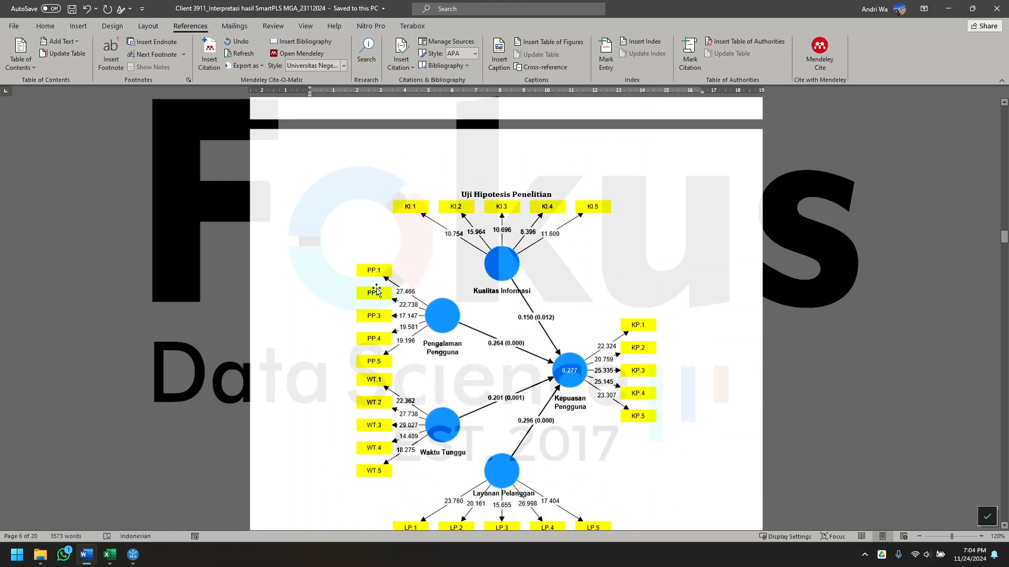
scroll(403, 286, "down", 7)
scroll(478, 283, "down", 10)
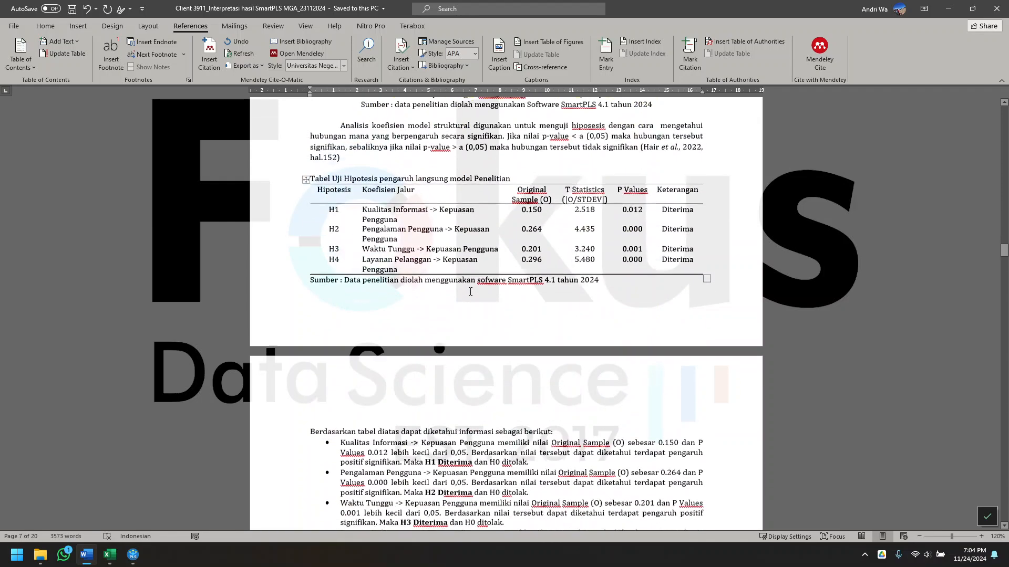
scroll(480, 274, "down", 20)
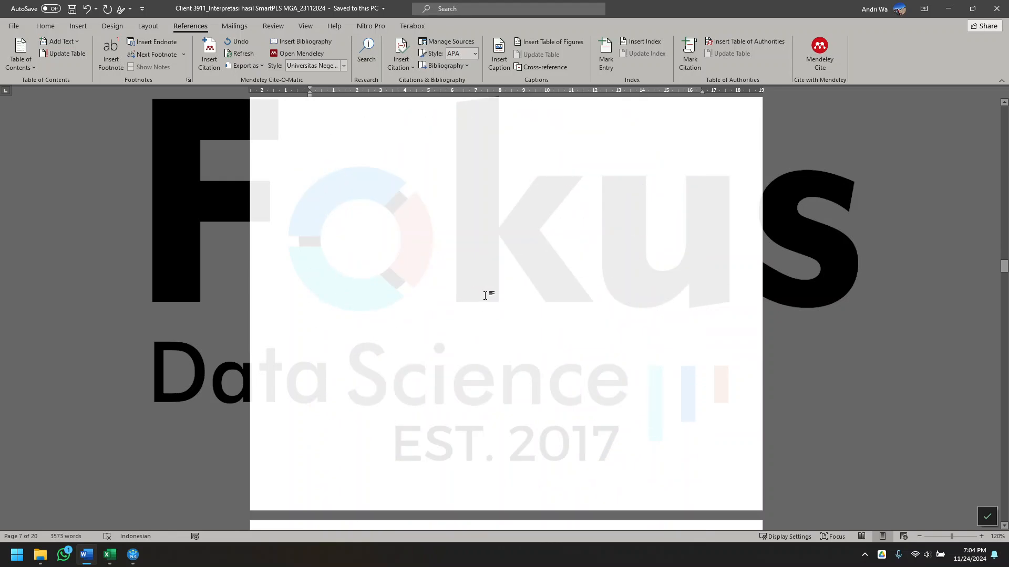
left_click_drag(444, 195, 614, 310)
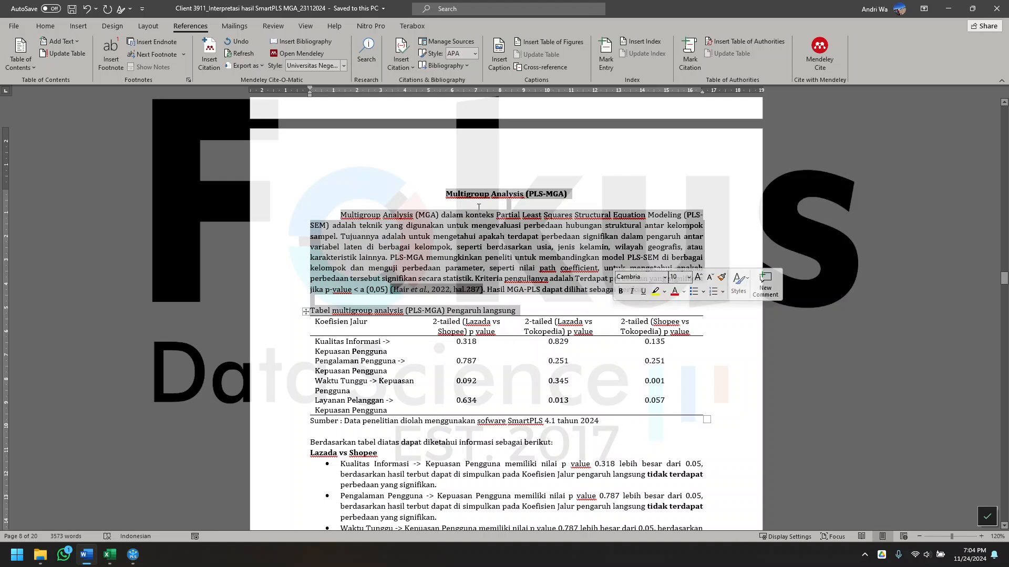
Compare the overall bootstrapping diagram, hypothesis table and H1 to H4 interpretations with the Multigroup Analysis (PLS-MGA) explanation
scroll(487, 183, "down", 15)
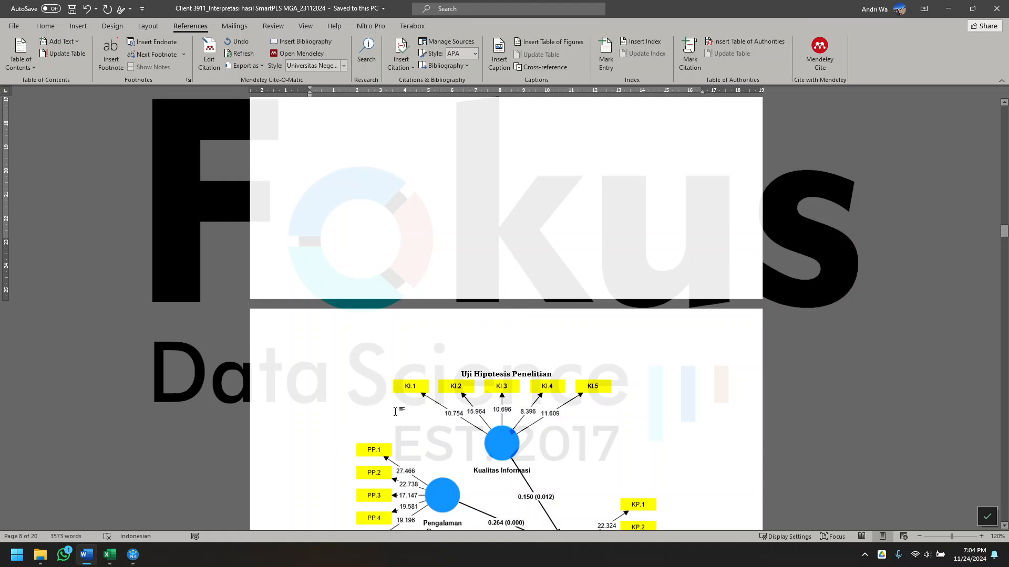
scroll(388, 417, "down", 7)
scroll(489, 228, "up", 3)
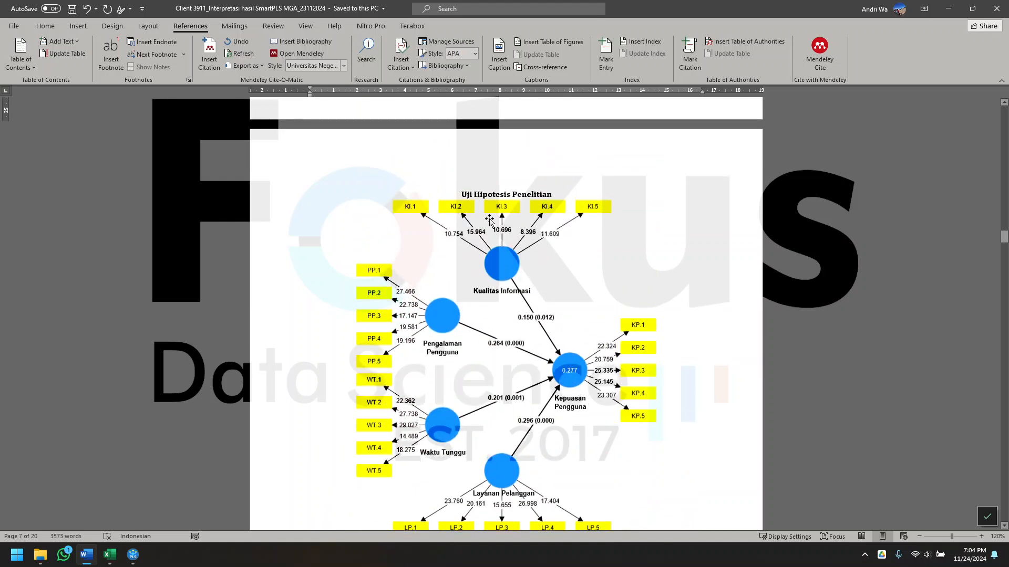
scroll(488, 414, "down", 10)
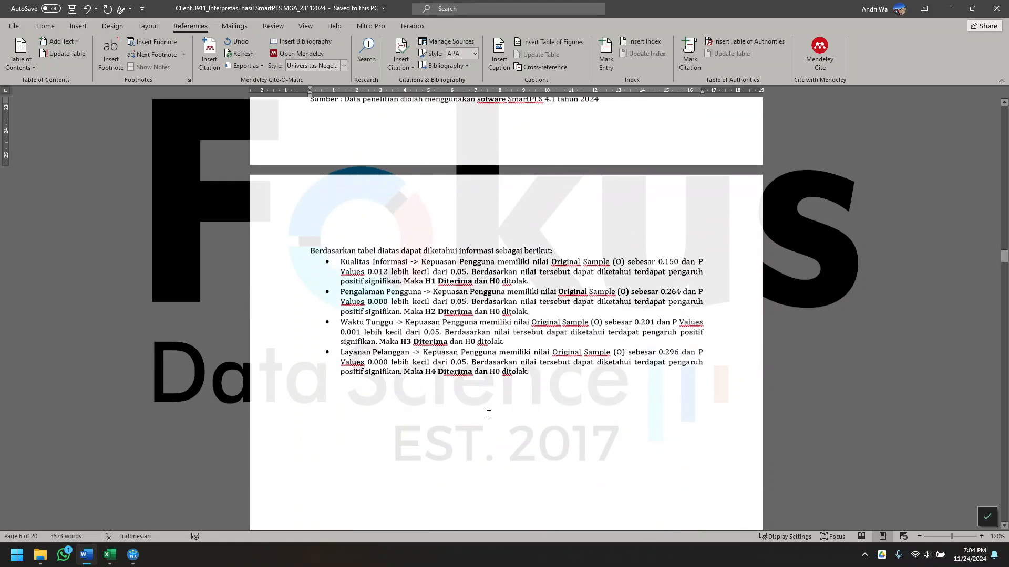
scroll(489, 414, "up", 10)
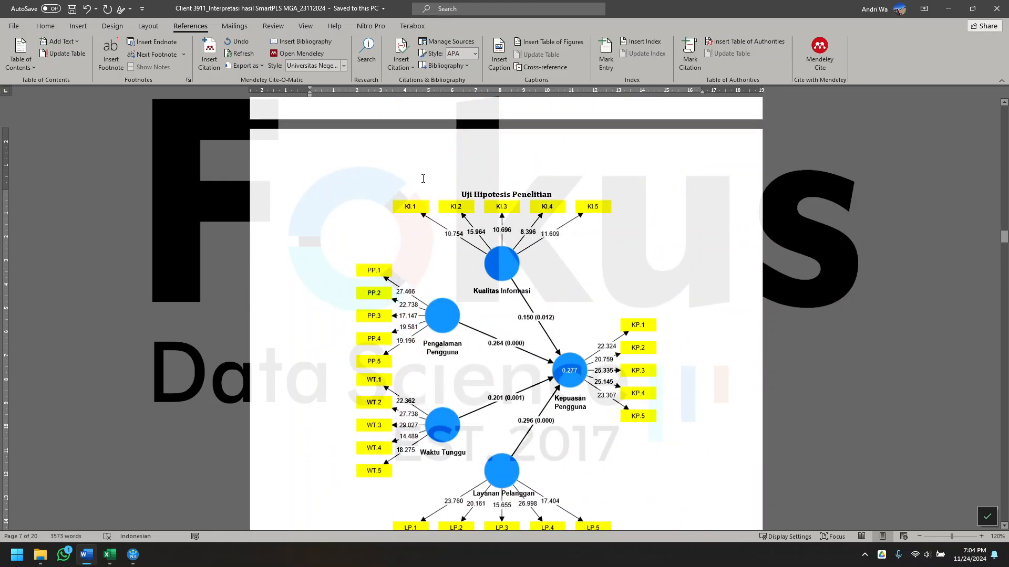
scroll(520, 220, "down", 10)
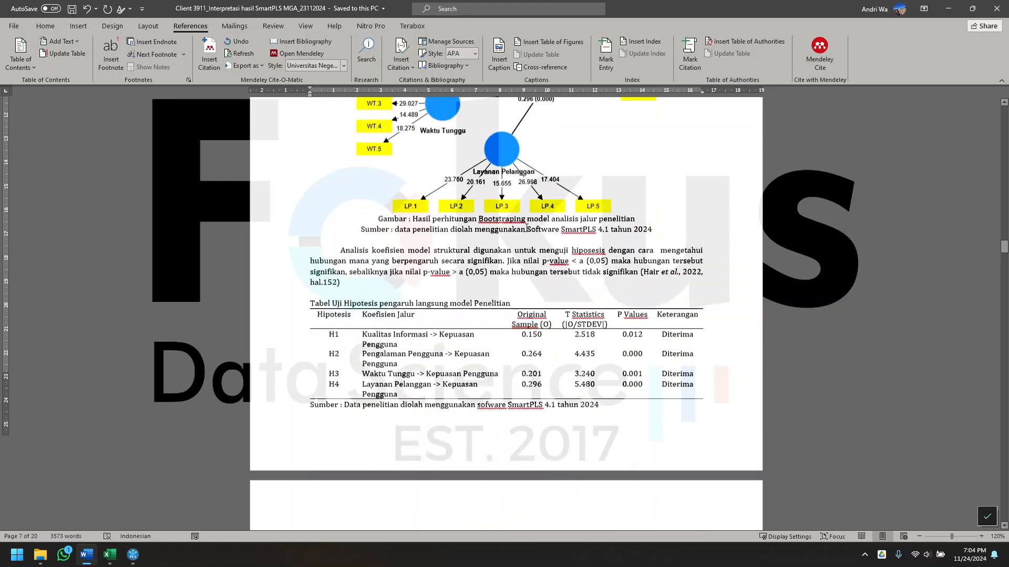
scroll(526, 227, "down", 10)
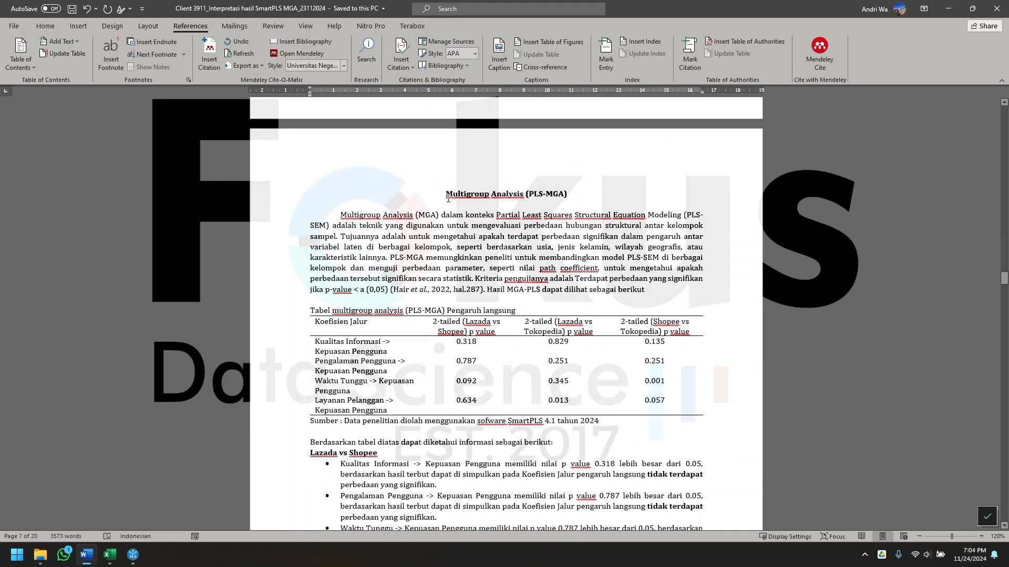
left_click_drag(443, 189, 469, 268)
left_click(468, 268)
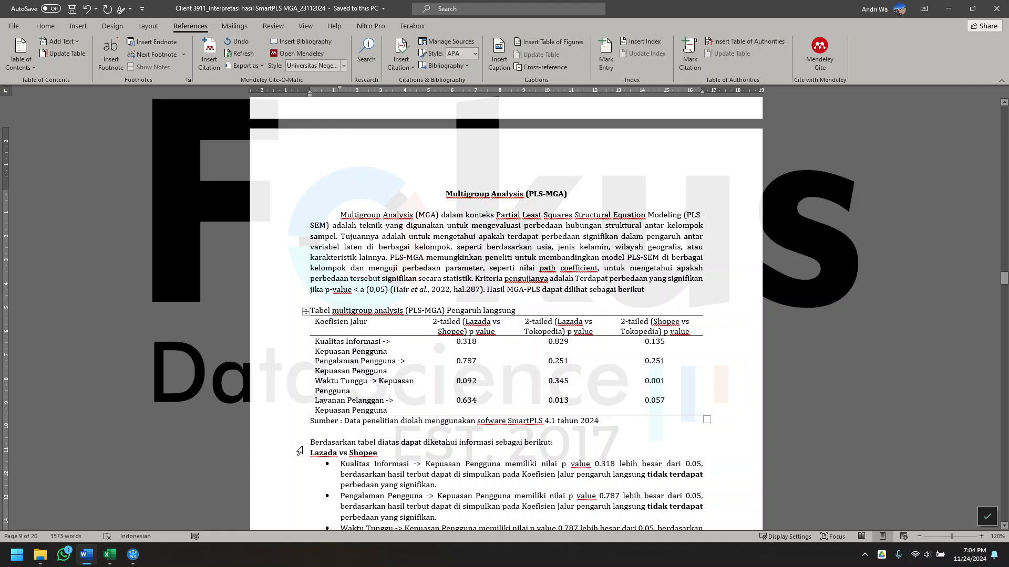
Switch to SmartPLS and run Bootstrap multigroup analysis on the model with Lazada, Shopee and Tokopedia selected in both Groups A and B
mouse_move(133, 555)
mouse_move(139, 508)
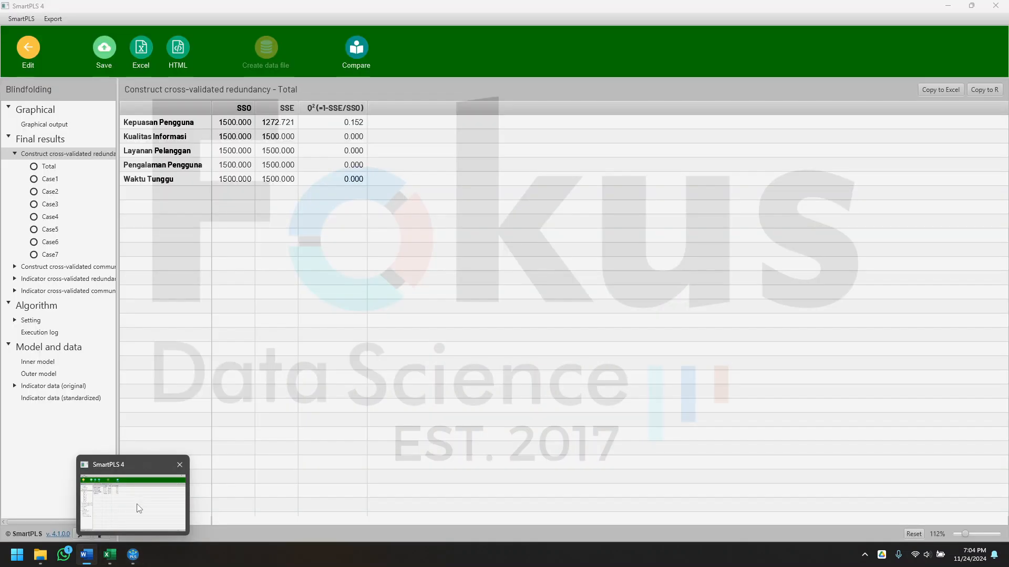
left_click(139, 509)
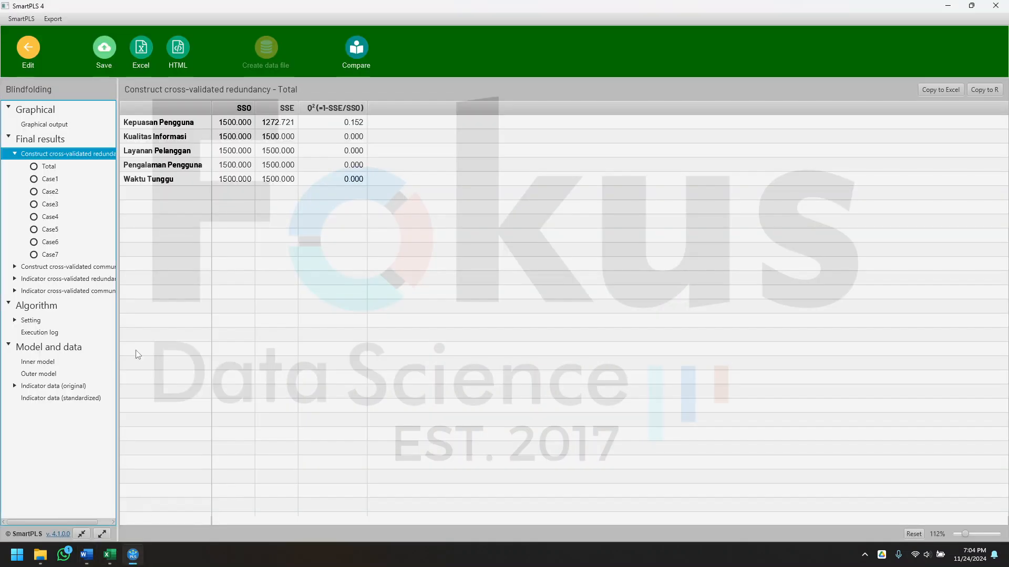
left_click(29, 51)
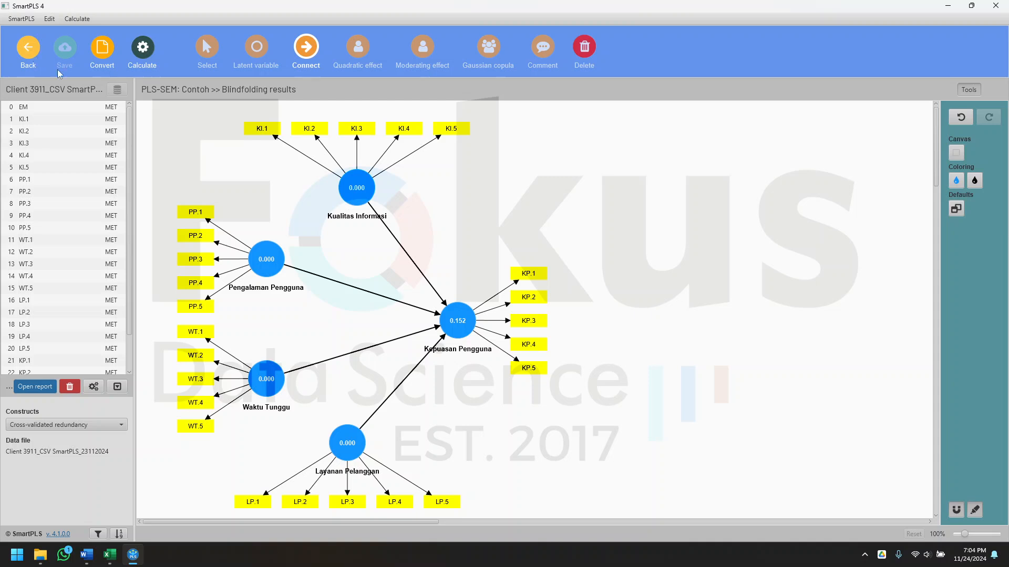
left_click(142, 49)
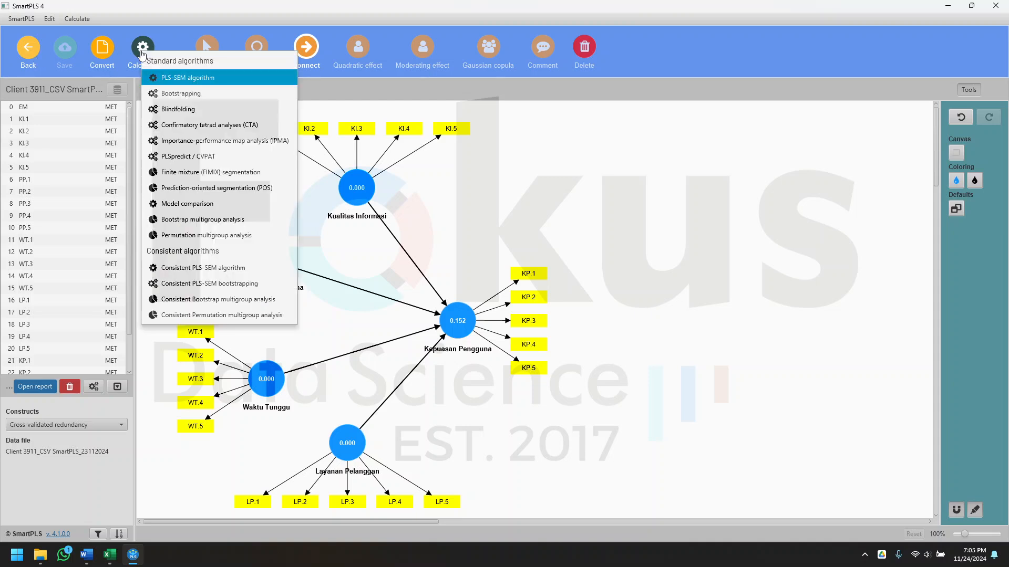
left_click(239, 223)
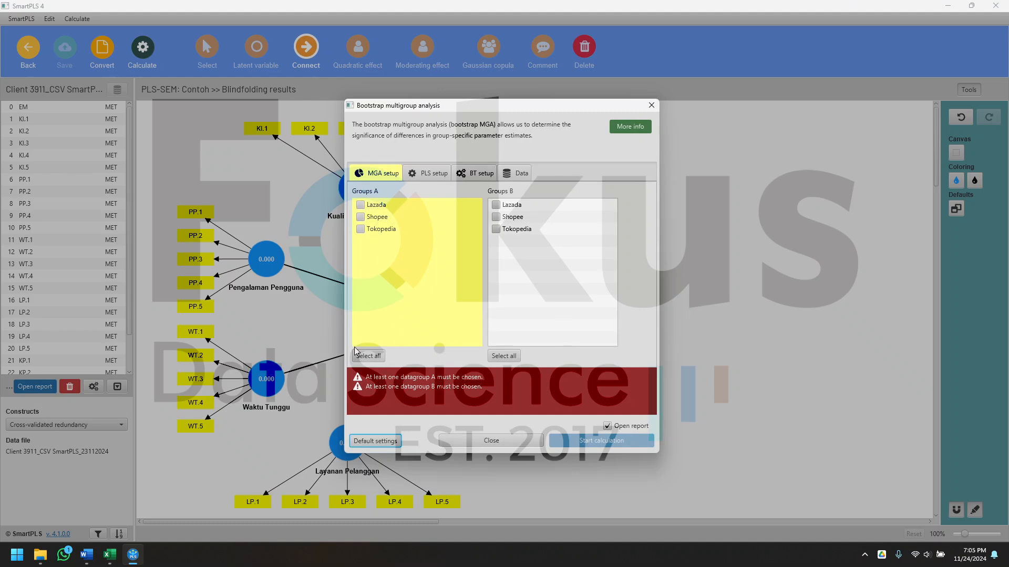
left_click(364, 361)
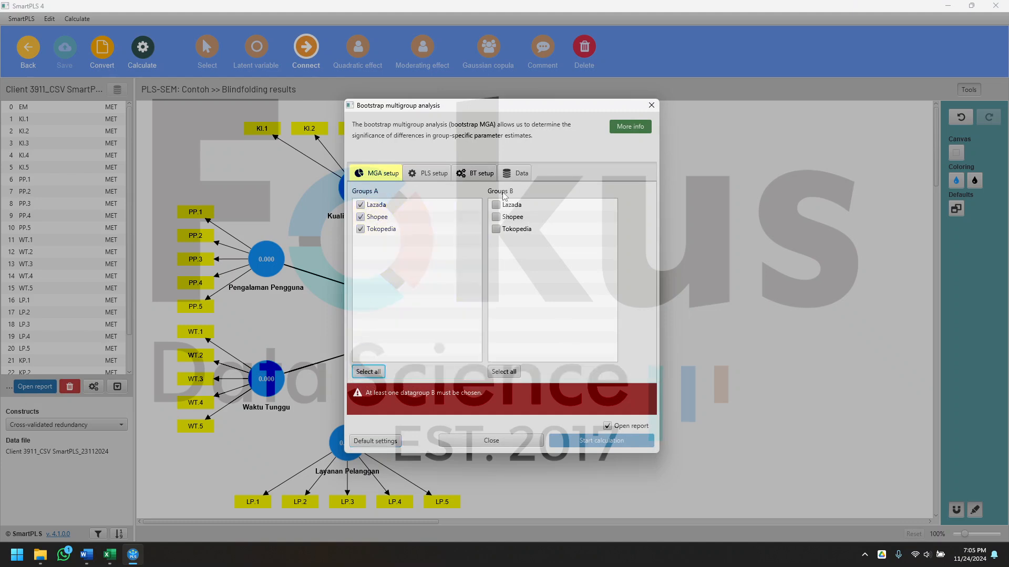
left_click(505, 373)
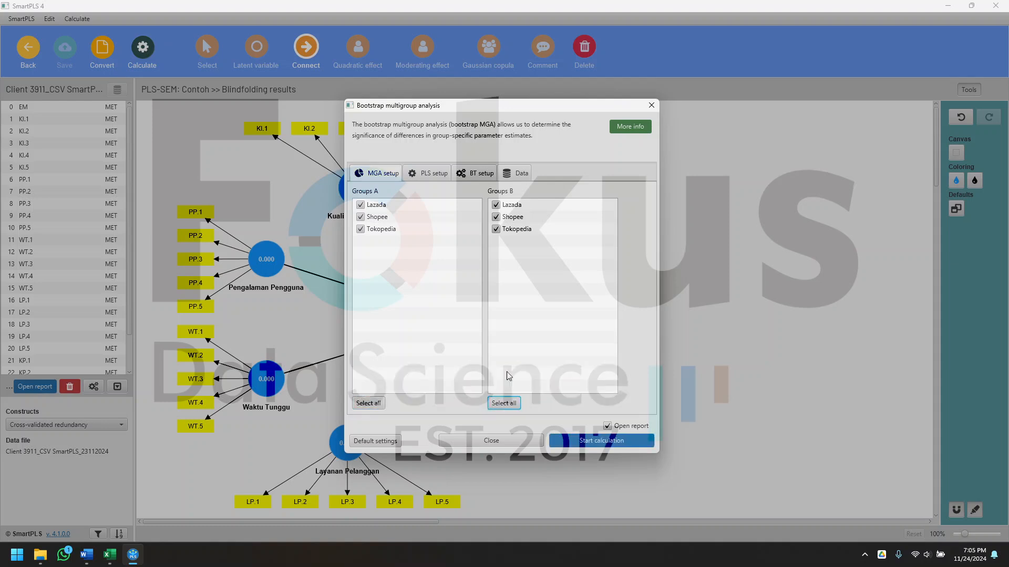
left_click(628, 444)
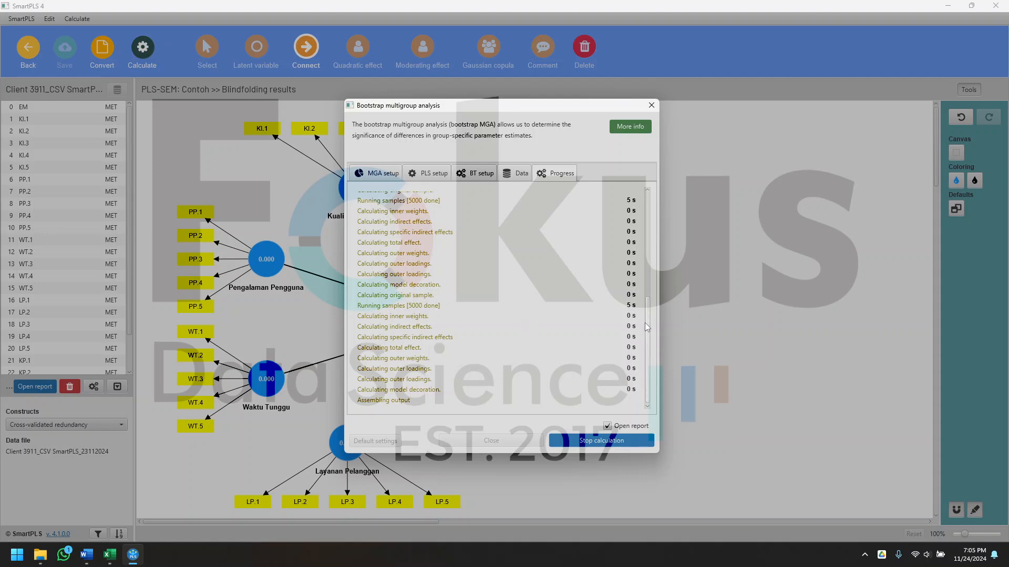
left_click_drag(648, 328, 652, 231)
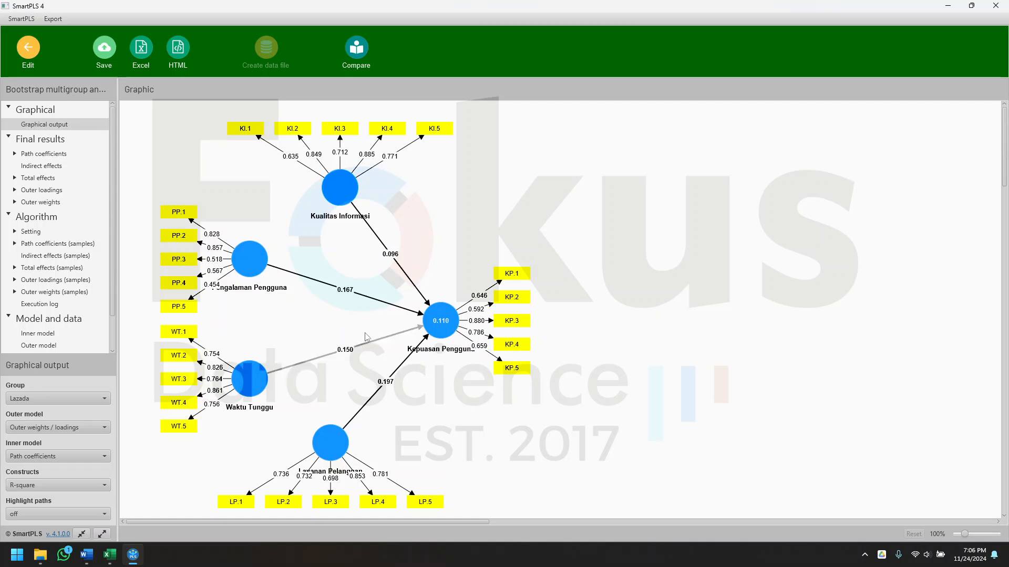
Open the Bootstrap MGA path coefficients, sort them descending by 1-tailed (Lazada vs Shopee) p value, and examine the 2-tailed p values
left_click(49, 154)
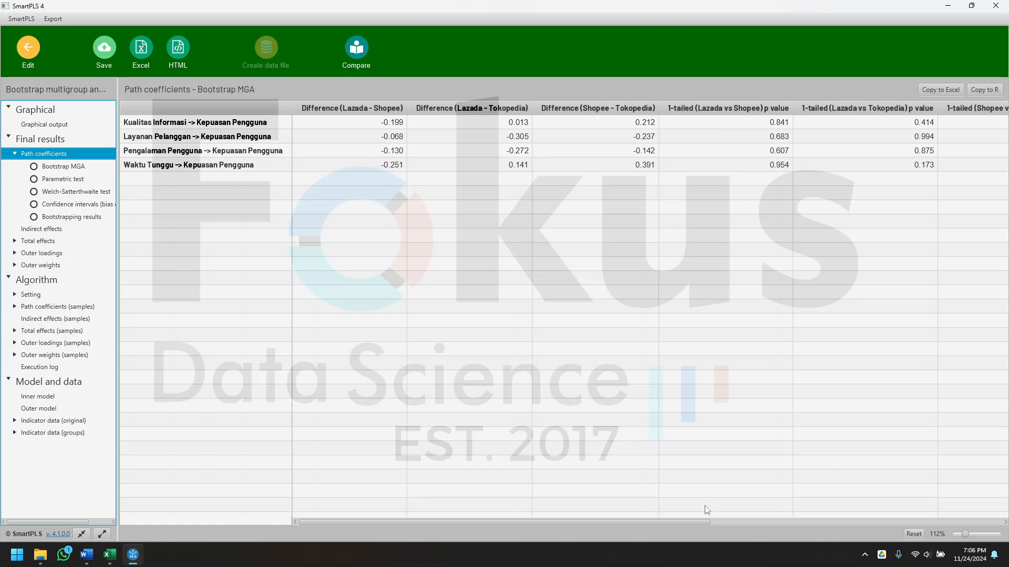
left_click_drag(575, 525, 620, 523)
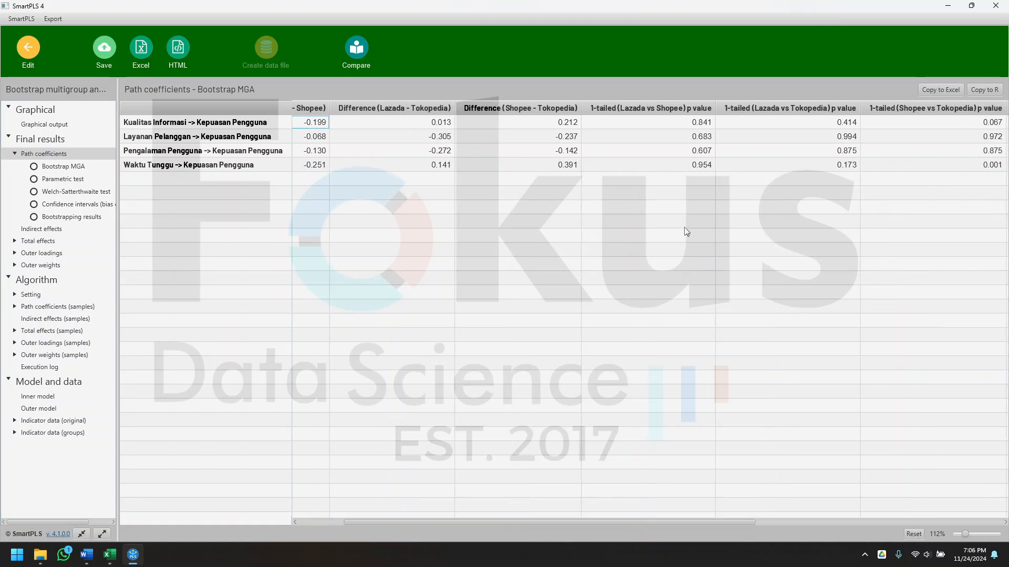
left_click(678, 111)
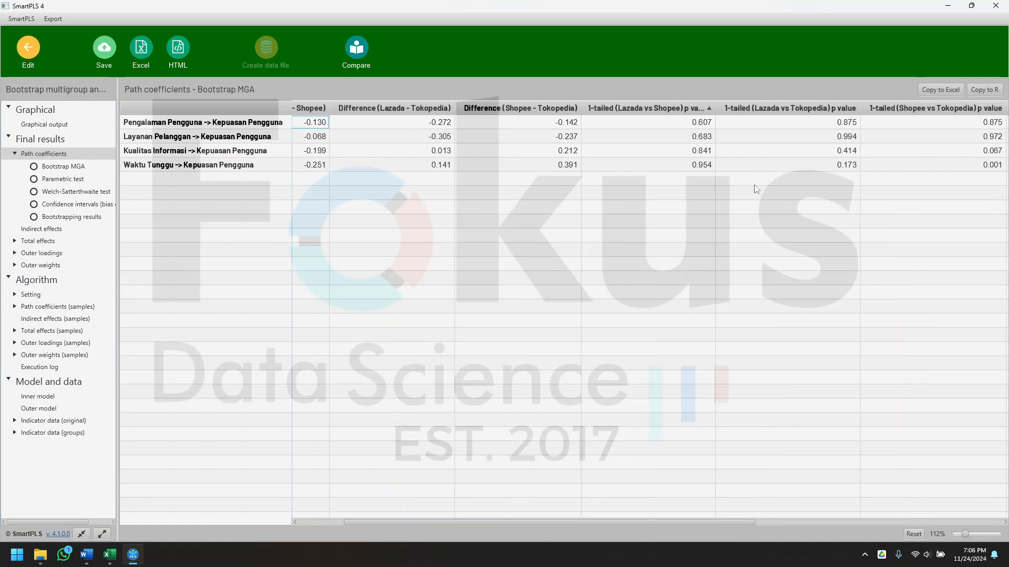
left_click(693, 110)
left_click_drag(609, 524, 976, 546)
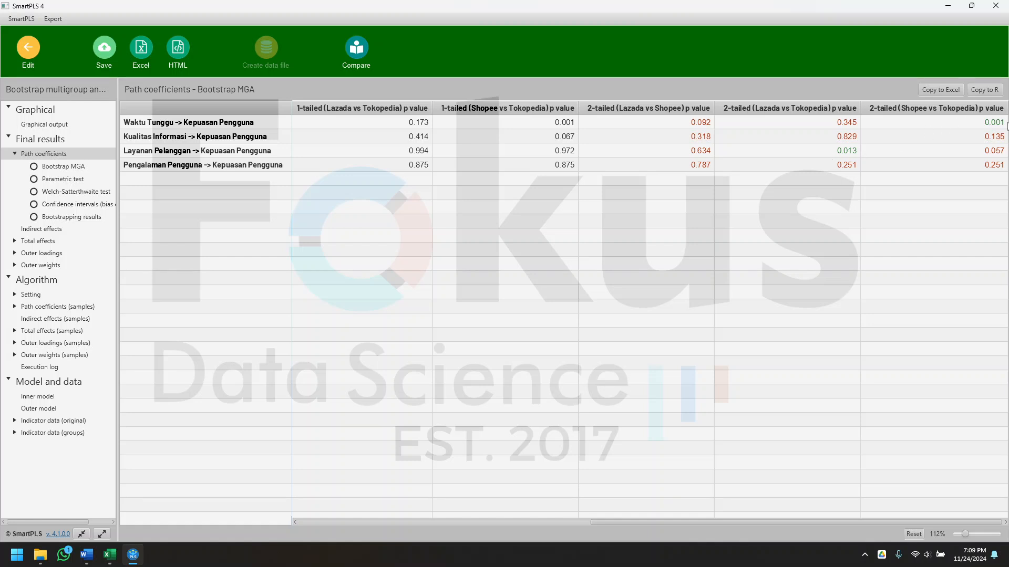
Leave the multigroup report, switch to Word, and check the PLS-MGA direct-effect table and its pairwise interpretations
mouse_move(114, 561)
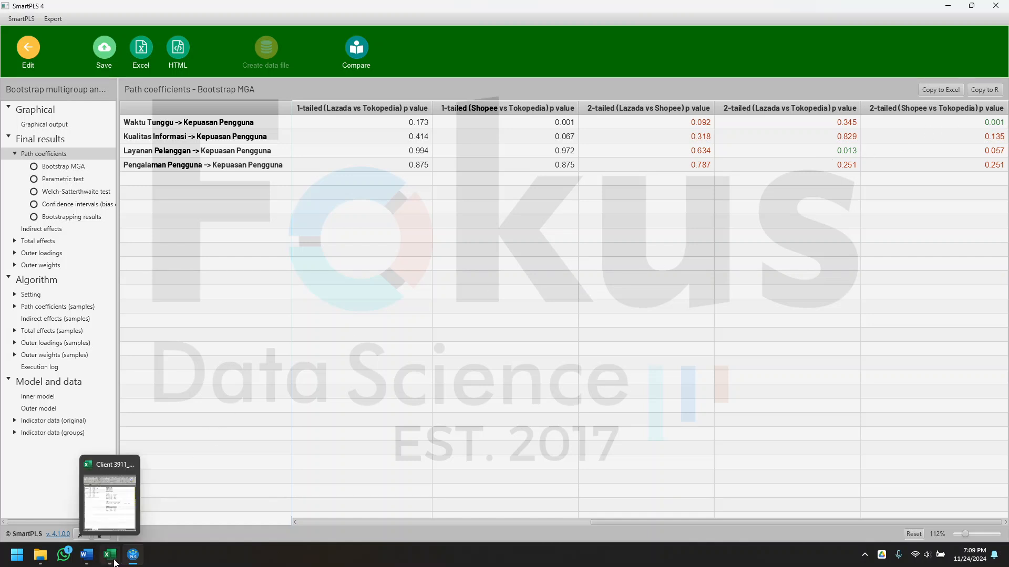
left_click(28, 48)
left_click(87, 555)
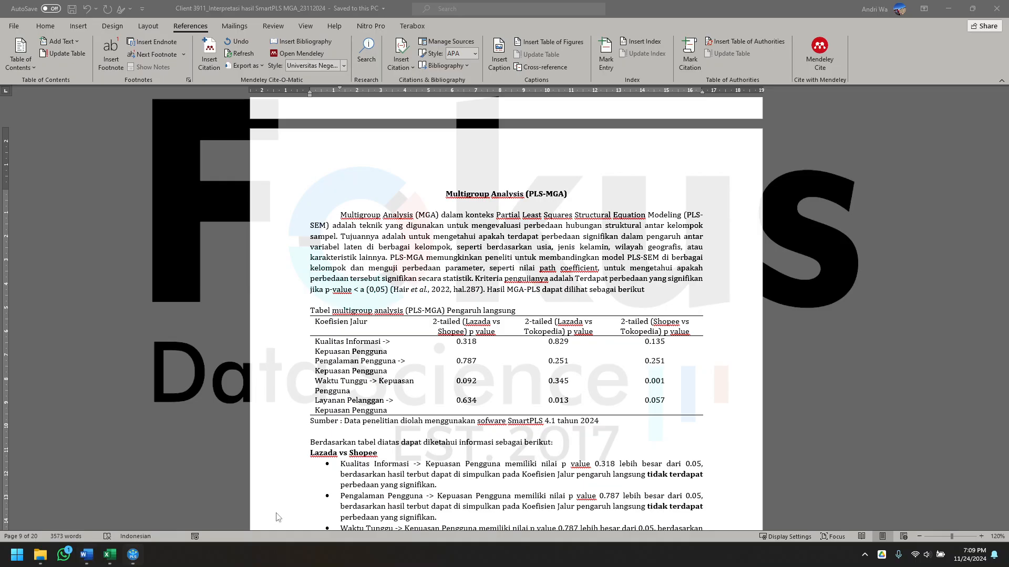
scroll(497, 284, "down", 5)
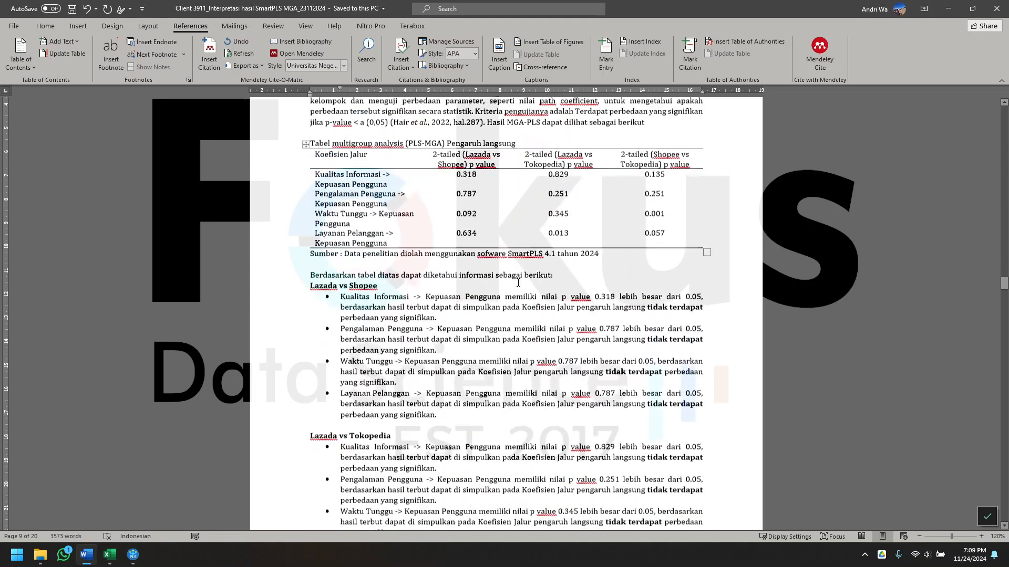
Review the PLS-MGA direct-effect table, its pairwise interpretations and the preceding H1 to H4 interpretations
scroll(498, 284, "down", 4)
scroll(383, 245, "up", 6)
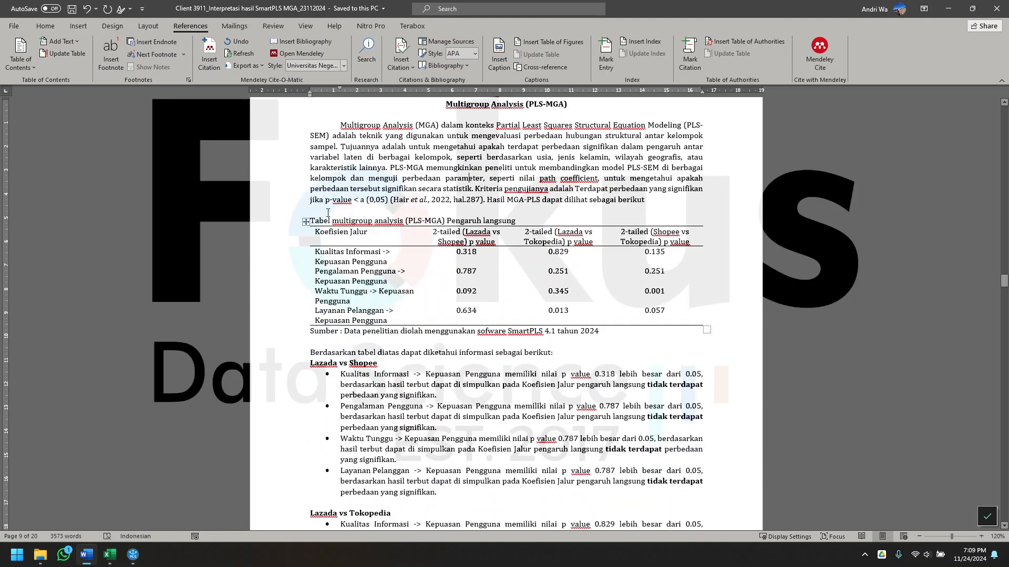
scroll(473, 340, "down", 10)
scroll(472, 340, "up", 3)
scroll(367, 206, "down", 10)
scroll(492, 305, "up", 20)
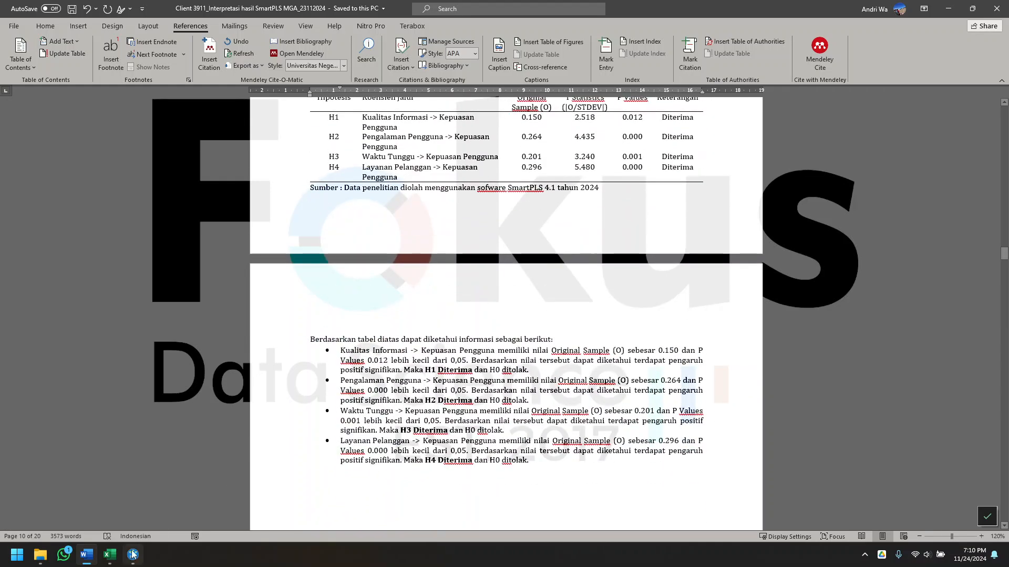
Switch to SmartPLS and run Bootstrapping with 5000 subsamples on the base data set and all group data sets
left_click(134, 554)
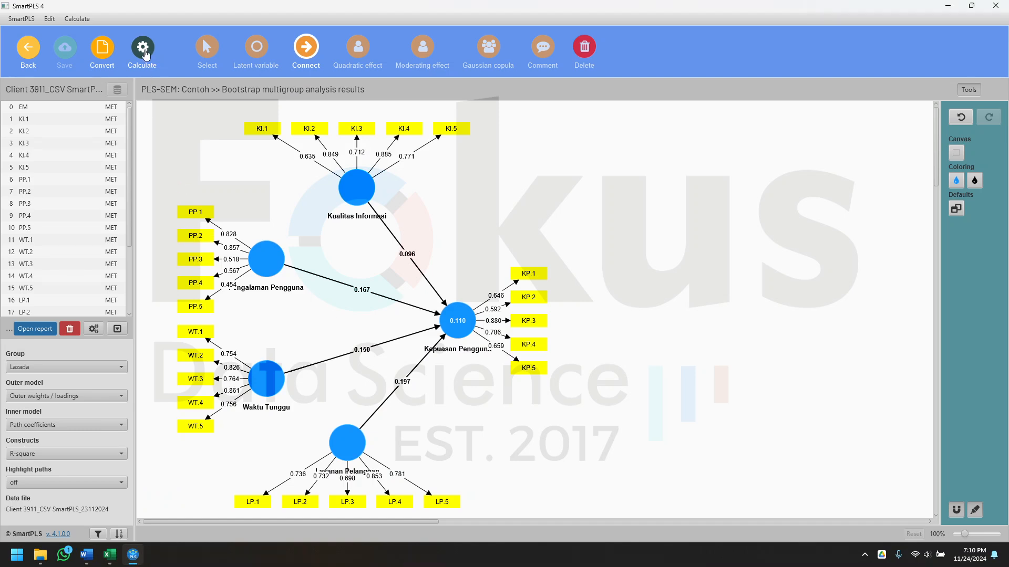
left_click(145, 54)
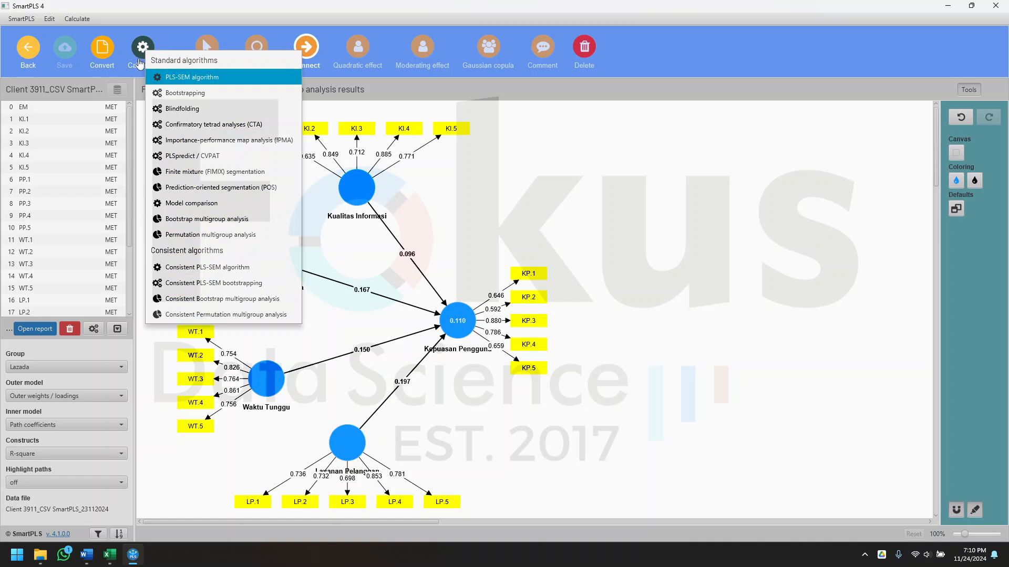
left_click(181, 93)
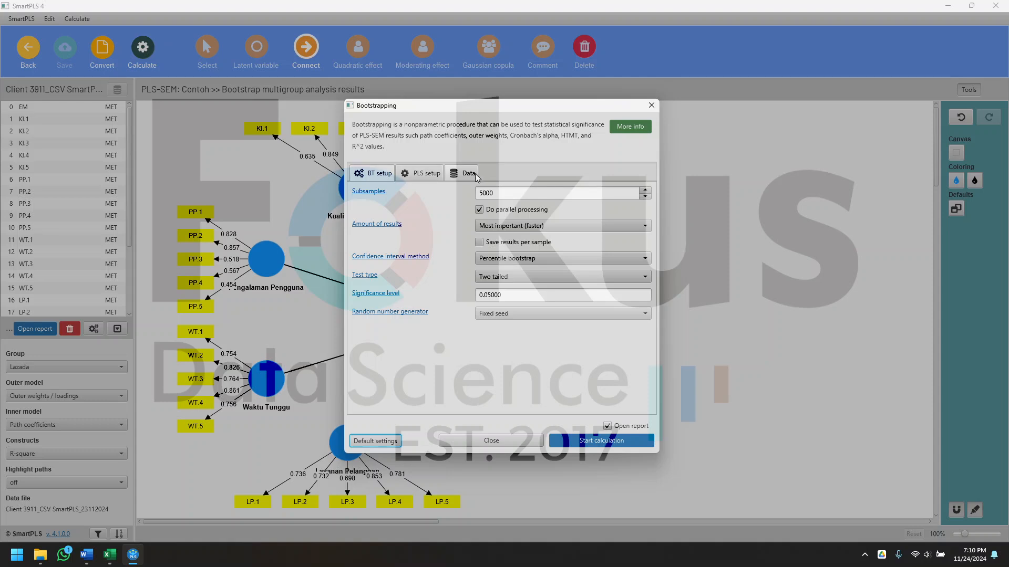
left_click(469, 175)
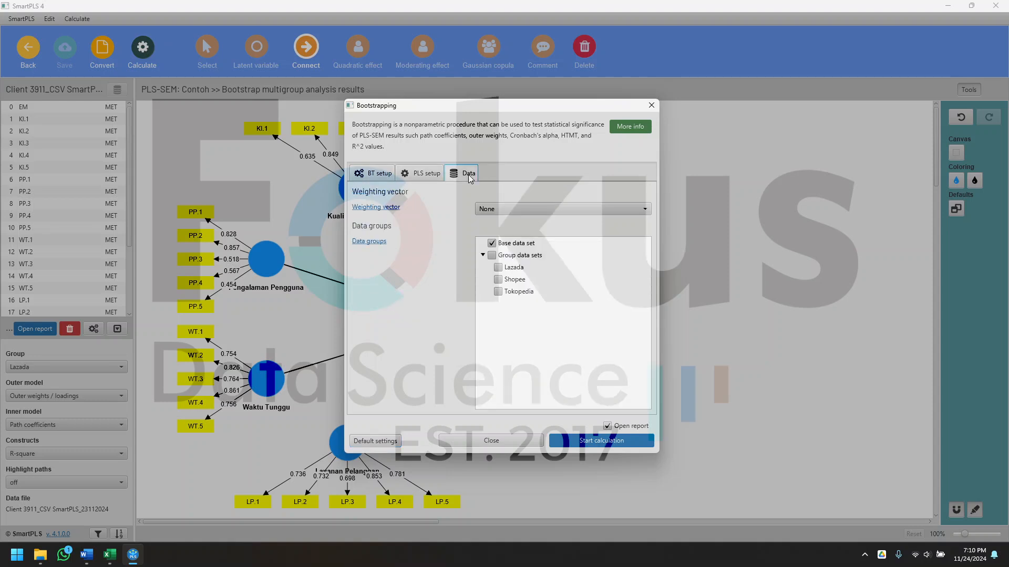
left_click(492, 256)
left_click(643, 445)
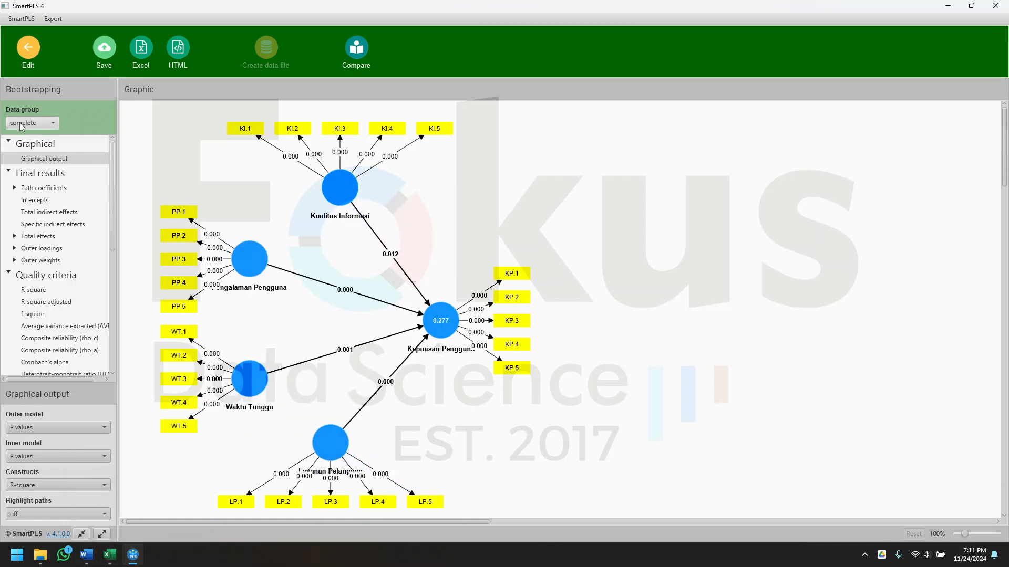
Compare the overall bootstrapping diagram and hypothesis table in Word with the complete data group's path coefficients in SmartPLS
left_click(87, 554)
scroll(479, 416, "up", 15)
scroll(473, 409, "down", 8)
scroll(472, 409, "down", 3)
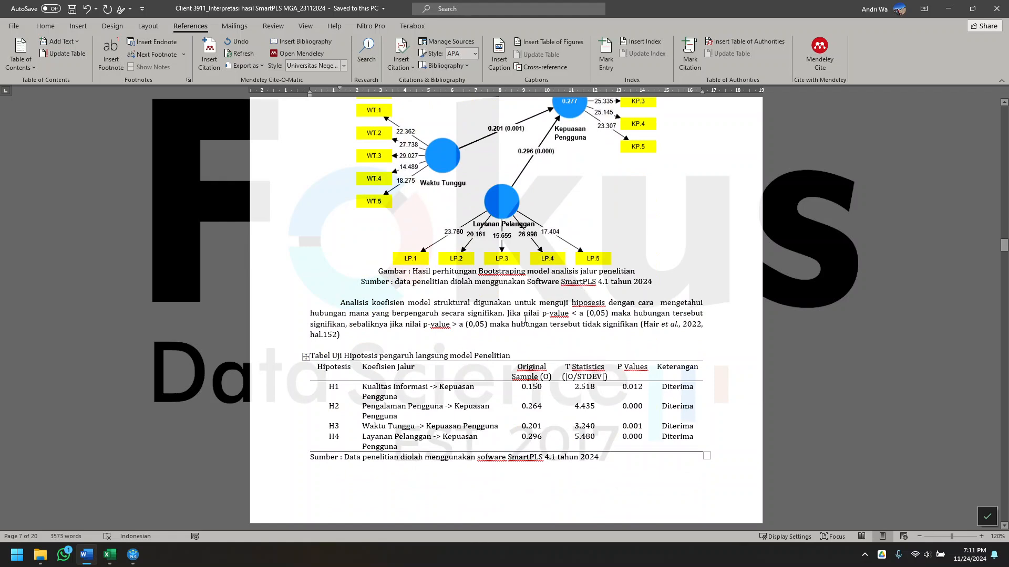
scroll(497, 330, "up", 6)
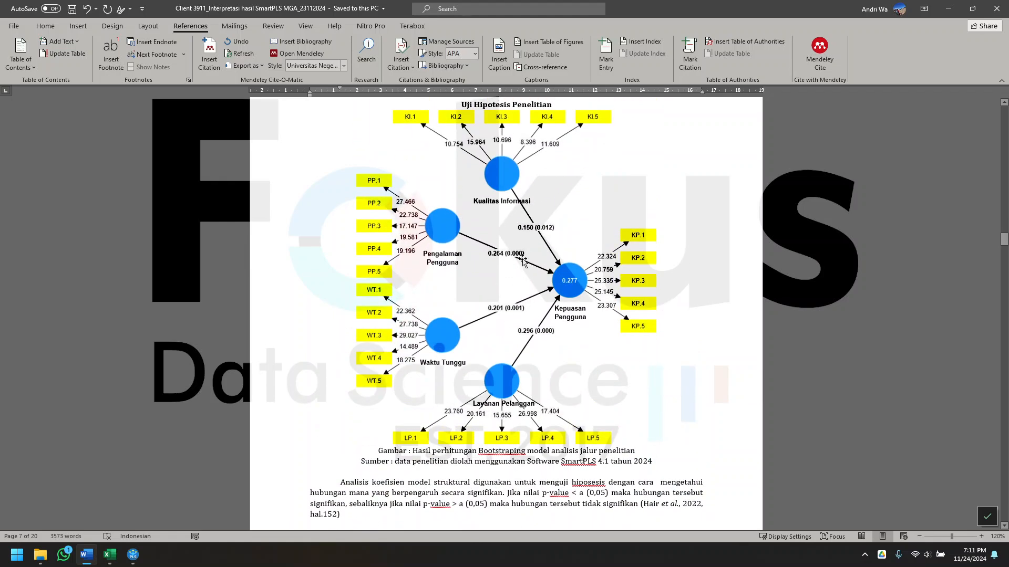
scroll(525, 294, "down", 6)
scroll(563, 384, "down", 1)
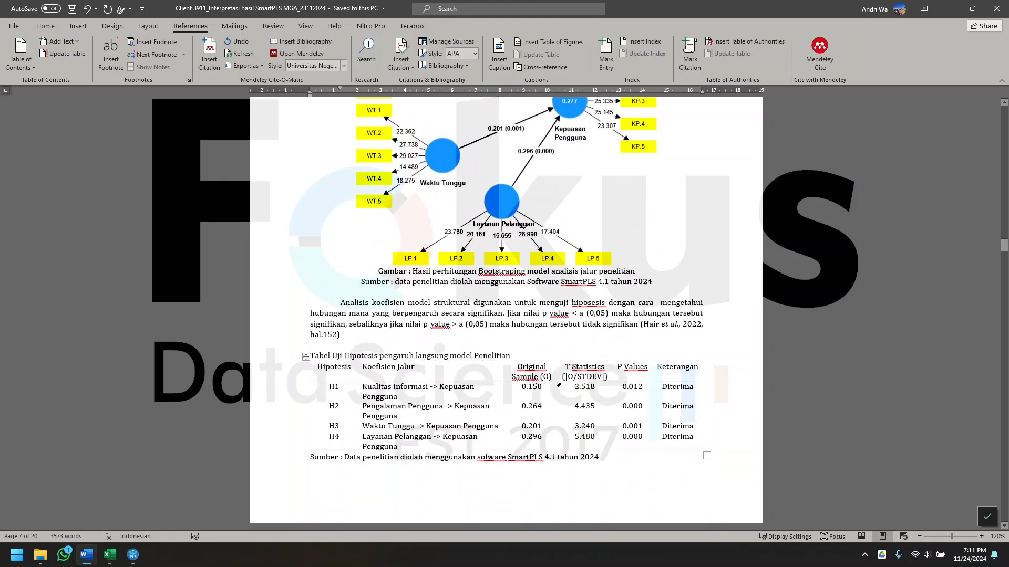
scroll(559, 385, "down", 3)
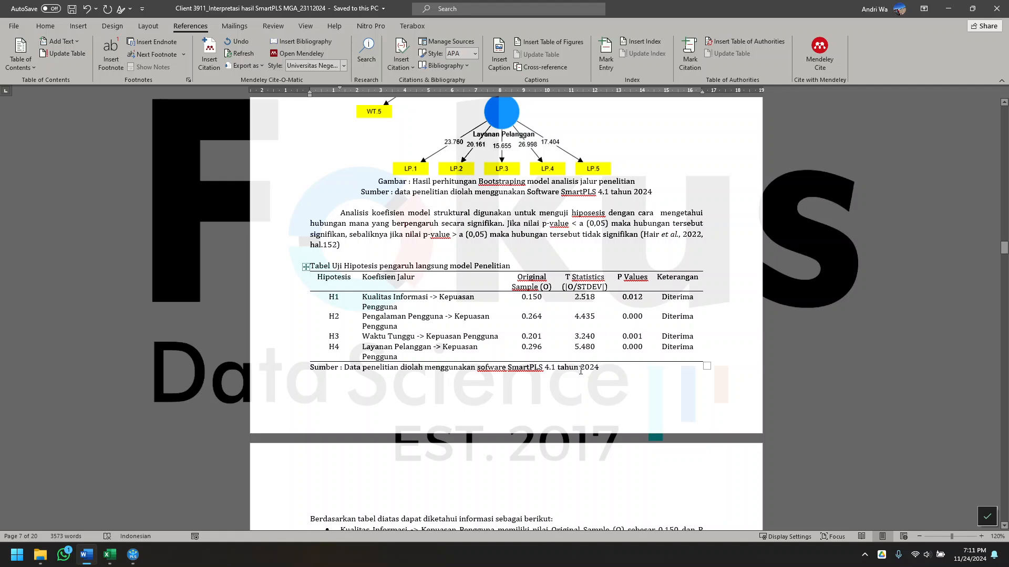
left_click(949, 10)
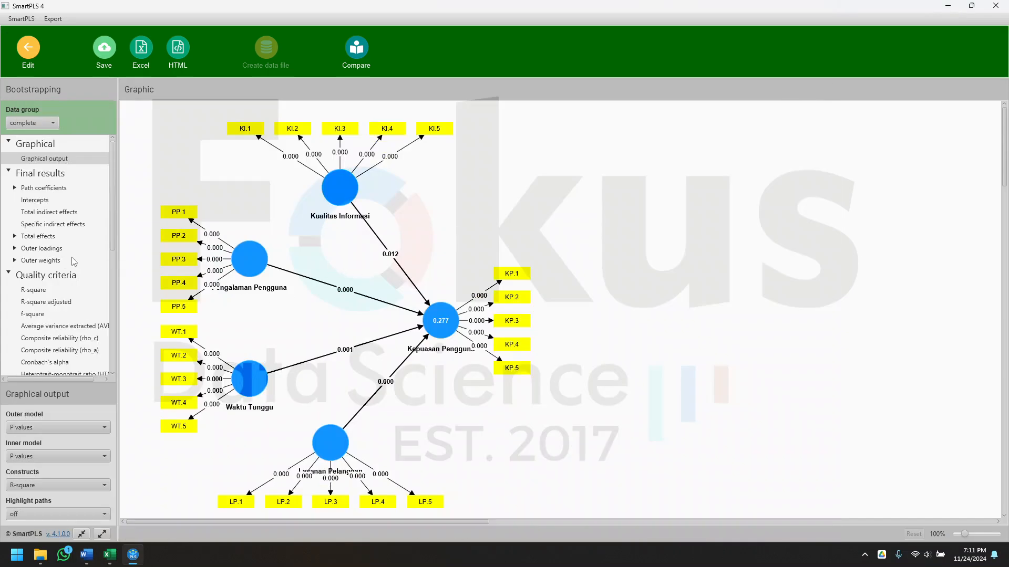
left_click(40, 189)
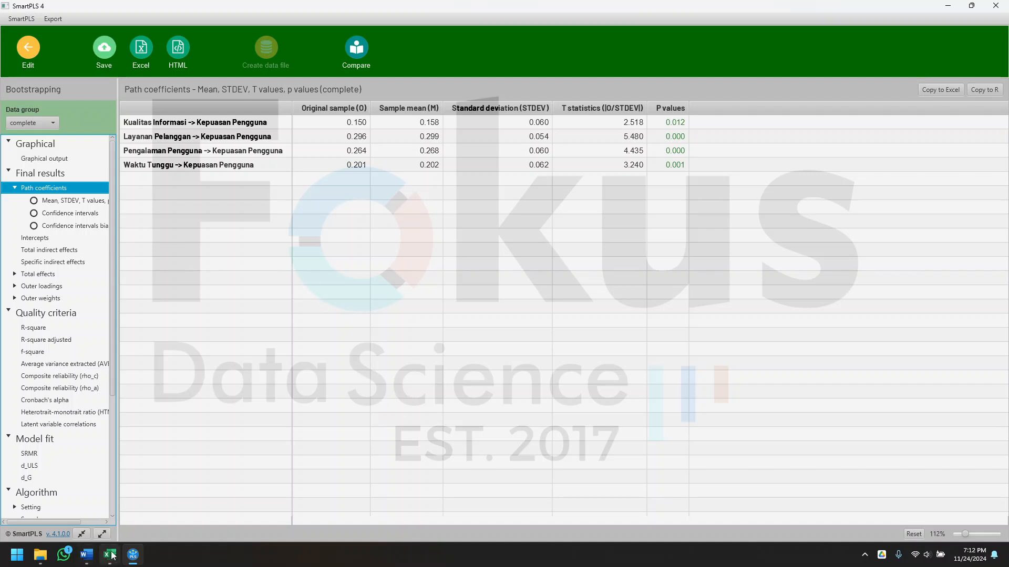
Switch to Word and check the Shopee vs Tokopedia interpretations and the Shopee bootstrapping diagram and hypothesis table
mouse_move(116, 560)
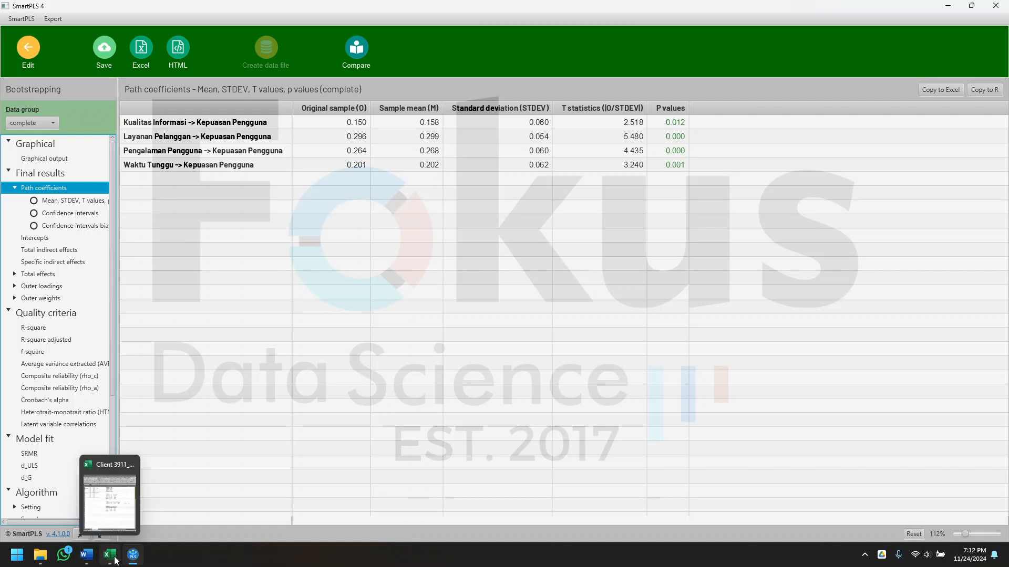
left_click(87, 554)
scroll(588, 419, "down", 10)
scroll(588, 420, "down", 20)
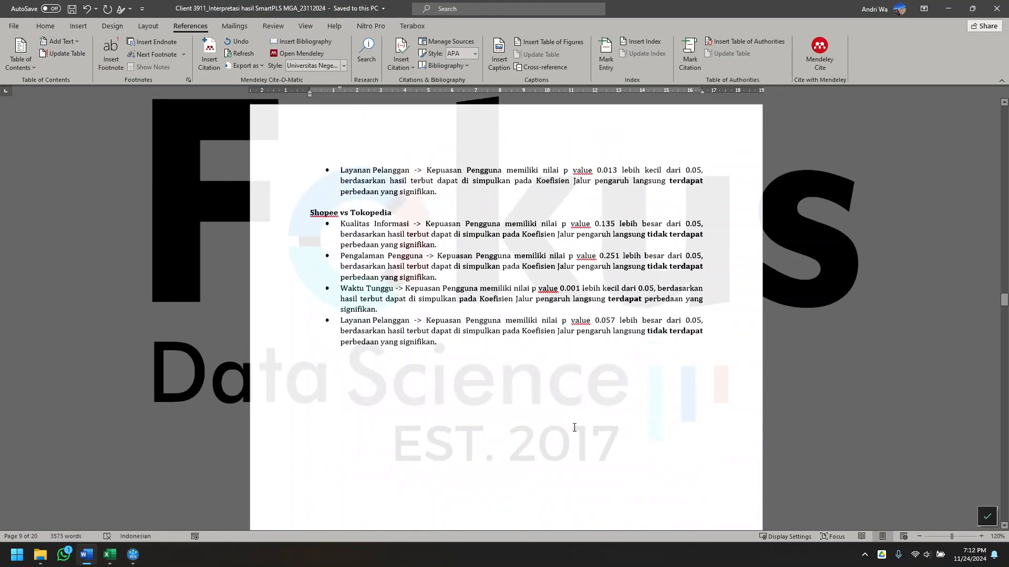
scroll(514, 397, "up", 3)
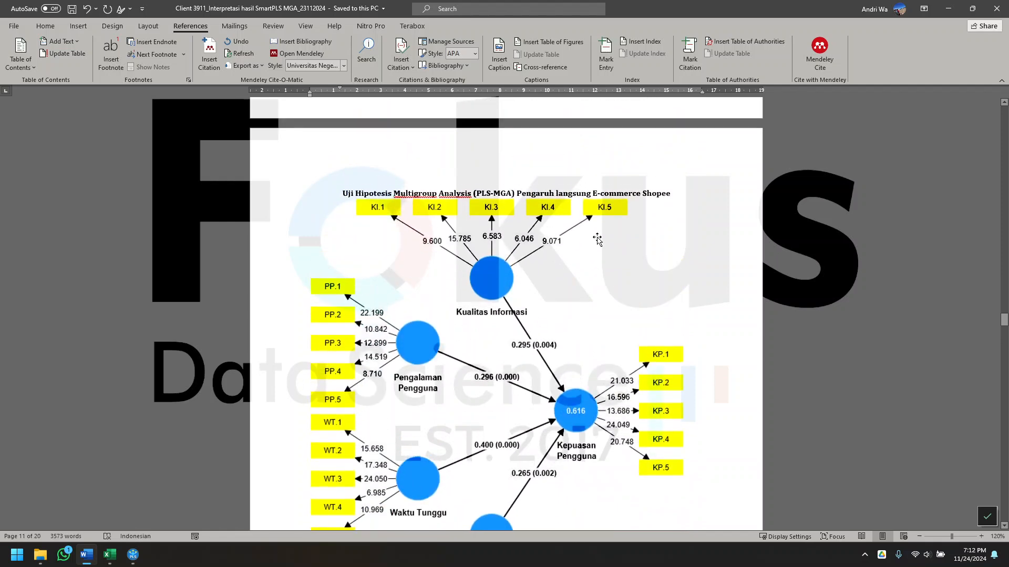
scroll(649, 194, "down", 9)
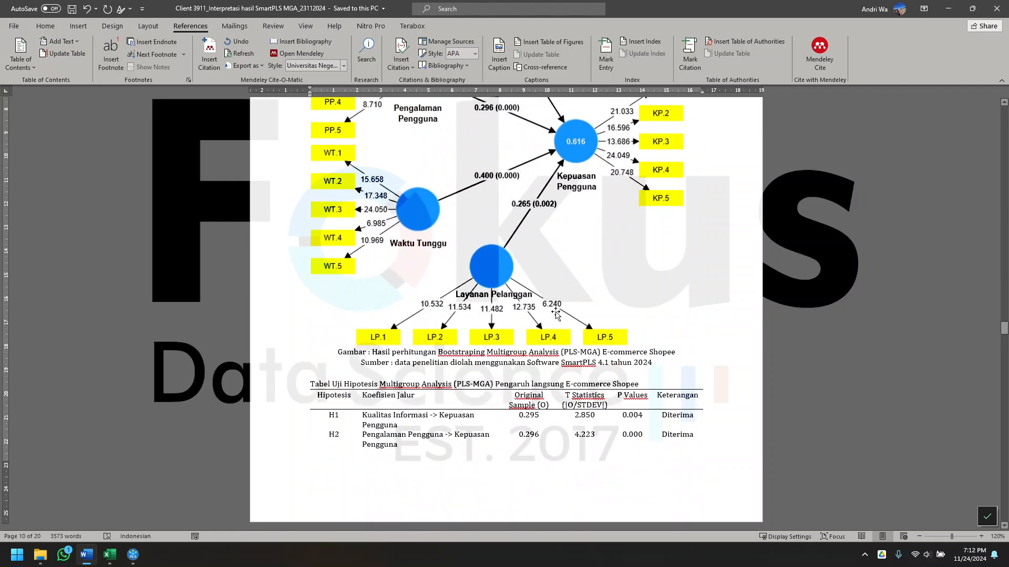
Return to SmartPLS, show the Shopee data group, and examine its graphical output and path coefficients
left_click(949, 10)
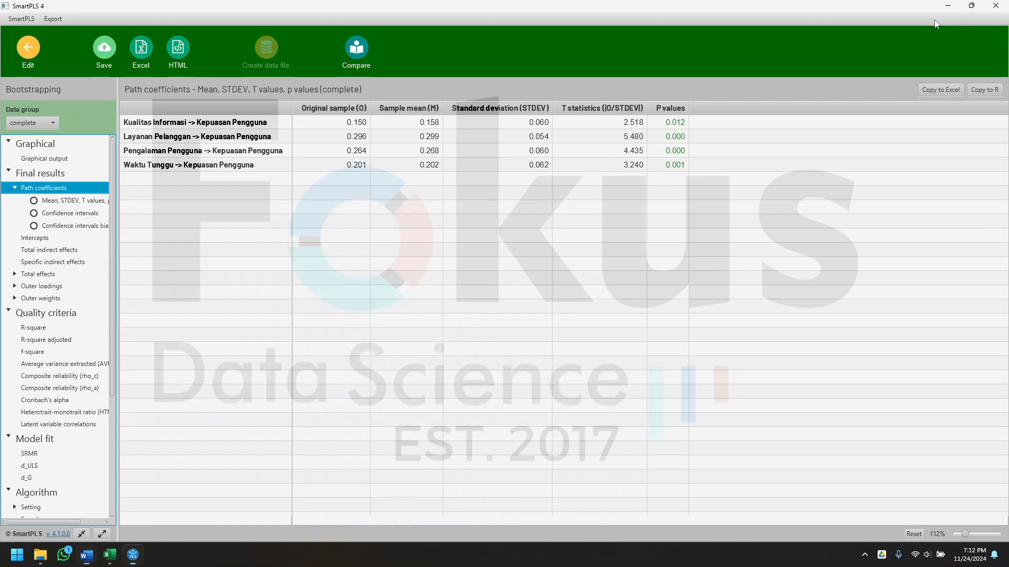
left_click(37, 121)
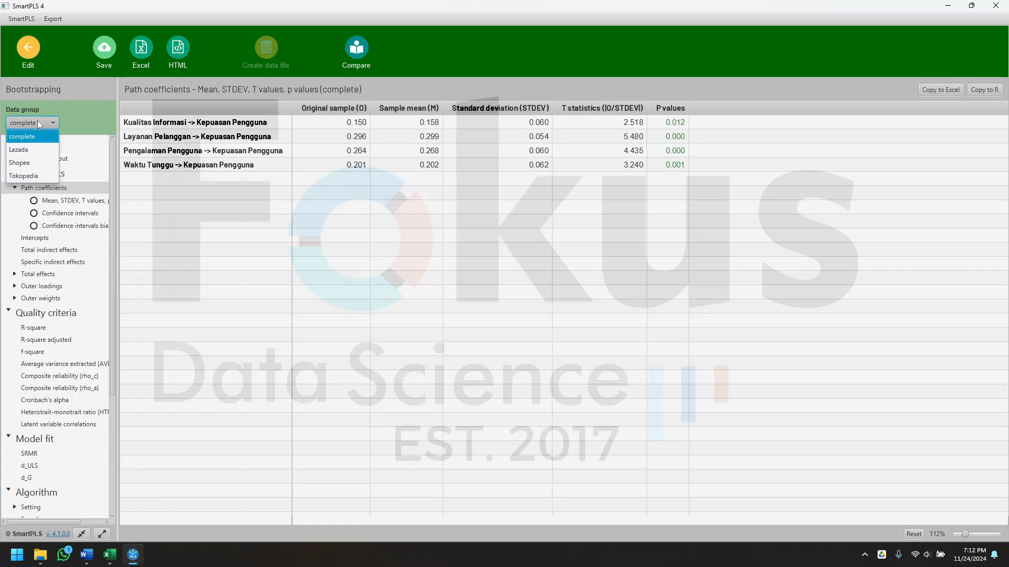
left_click(28, 163)
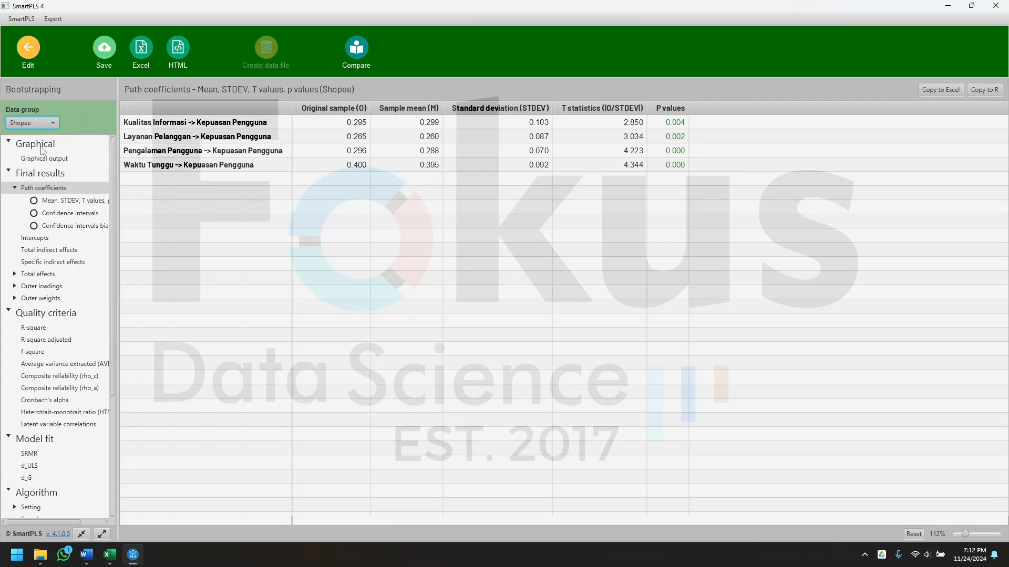
left_click(44, 159)
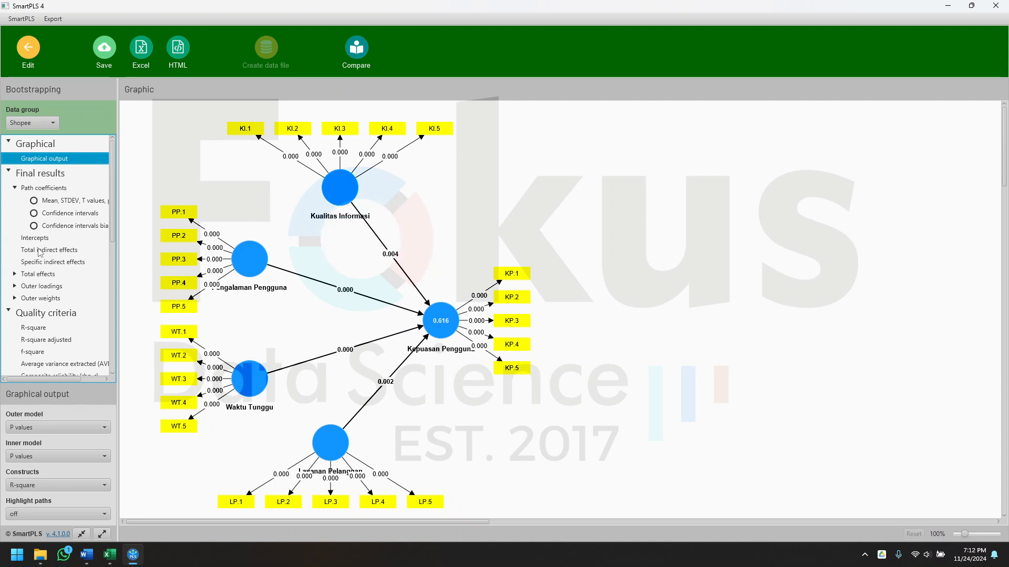
left_click(43, 188)
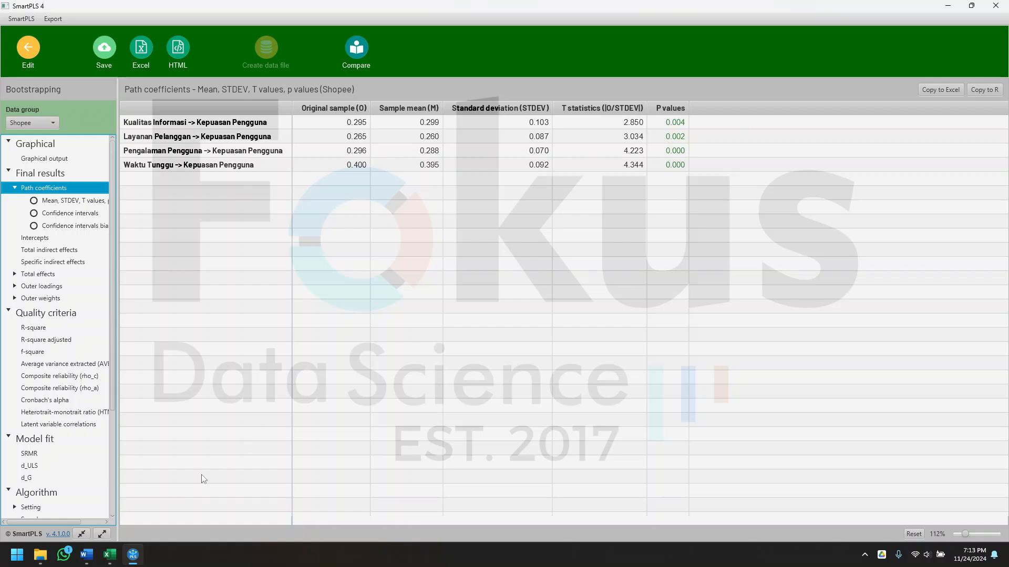
Switch to Word and check the Shopee hypothesis table and interpretations through to the Tokopedia bootstrapping diagram
left_click(88, 555)
scroll(520, 324, "down", 15)
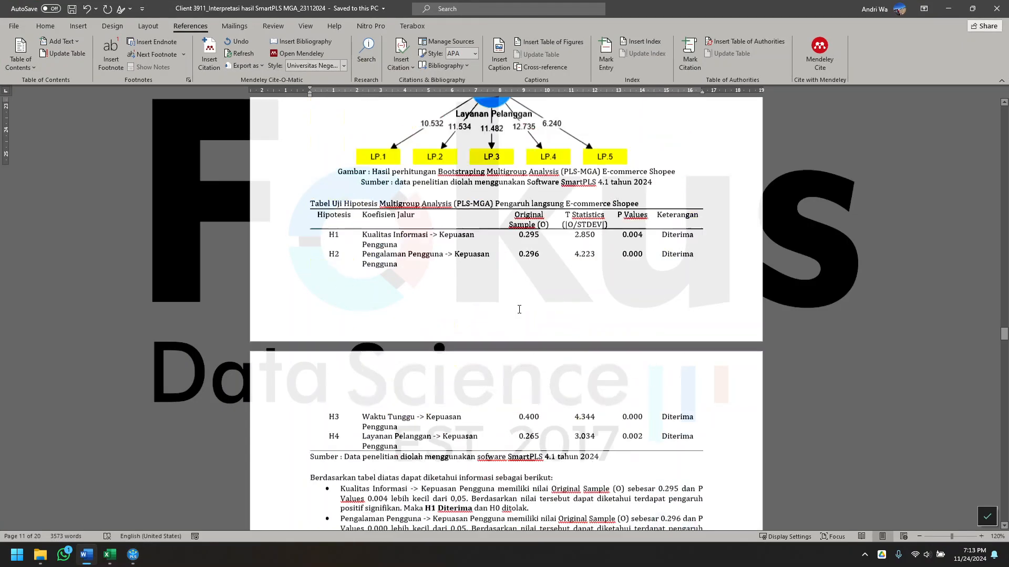
scroll(498, 327, "up", 2)
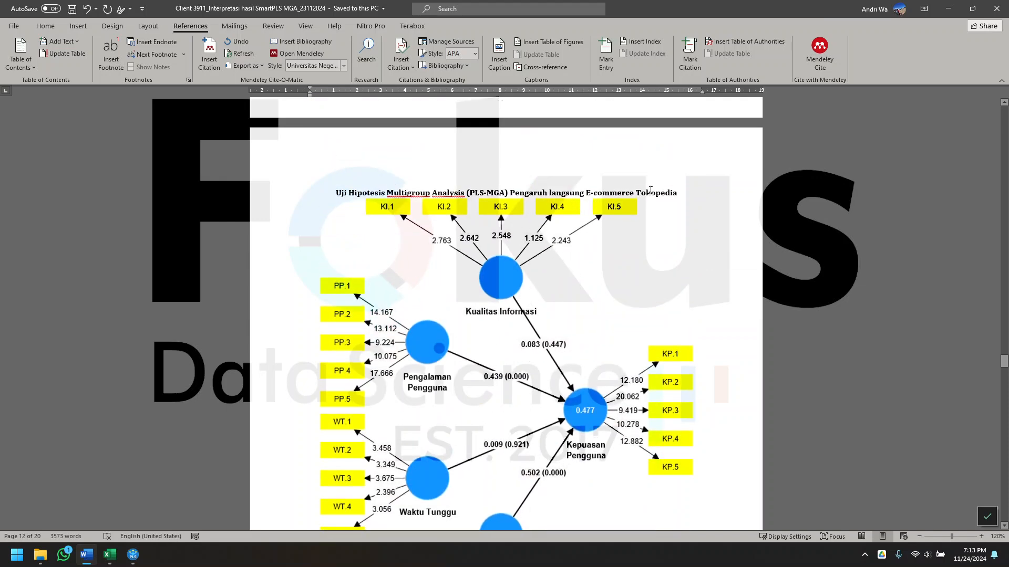
Return to SmartPLS and examine the path coefficients of the Tokopedia data group
left_click(949, 8)
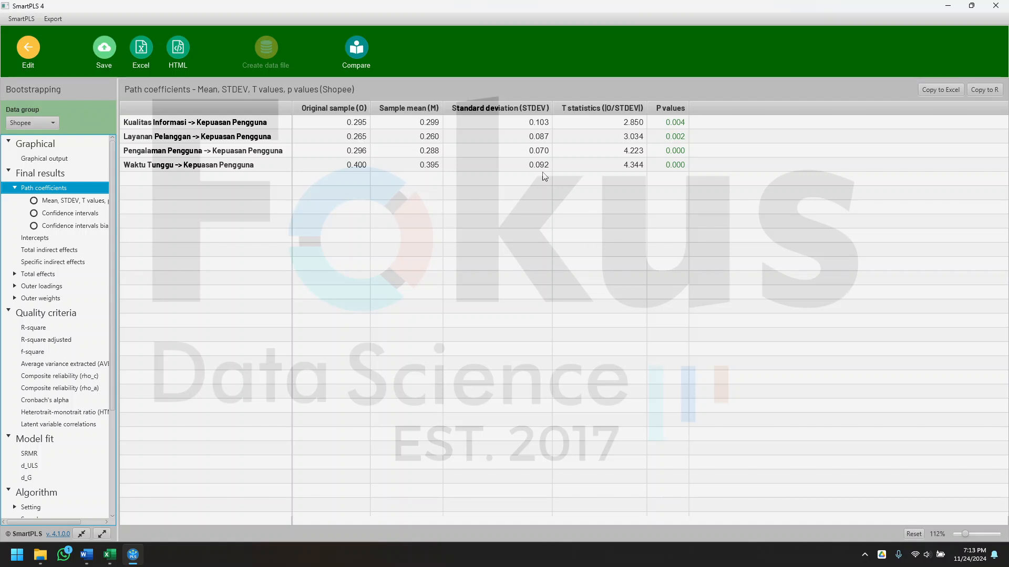
left_click(41, 122)
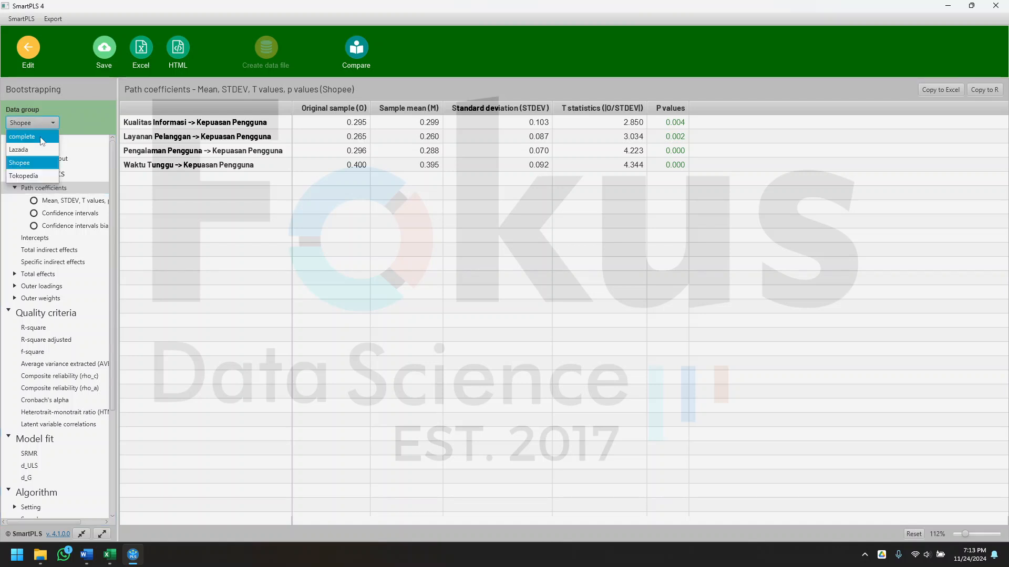
left_click(30, 175)
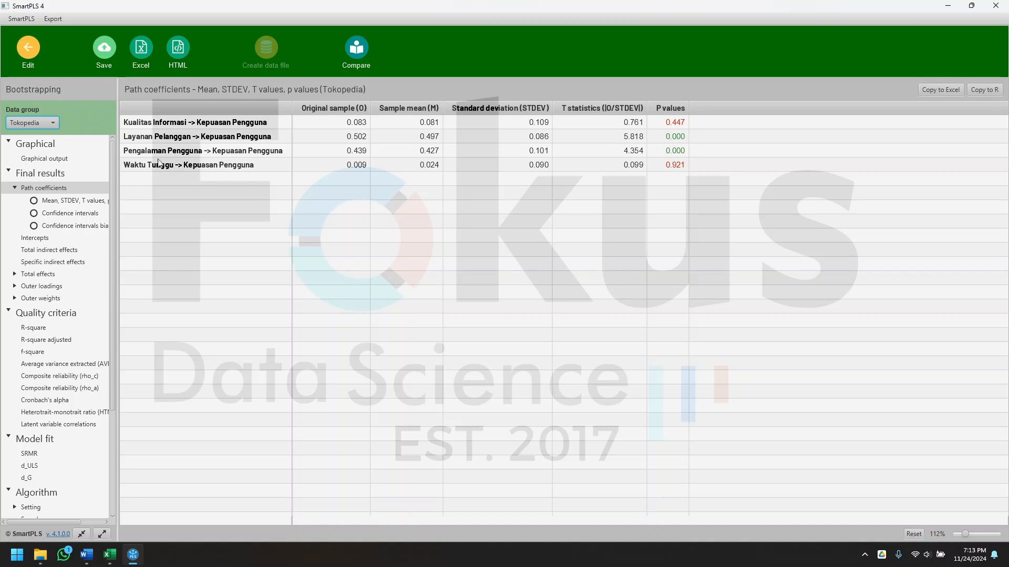
Alternate between the Shopee and Tokopedia data groups to compare their path coefficients and p values
left_click(44, 124)
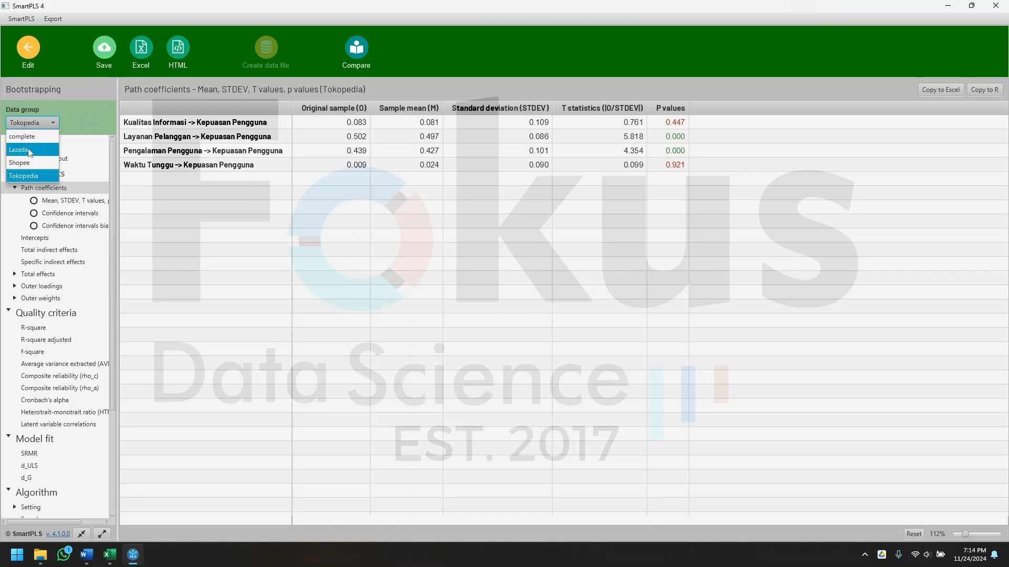
left_click(31, 163)
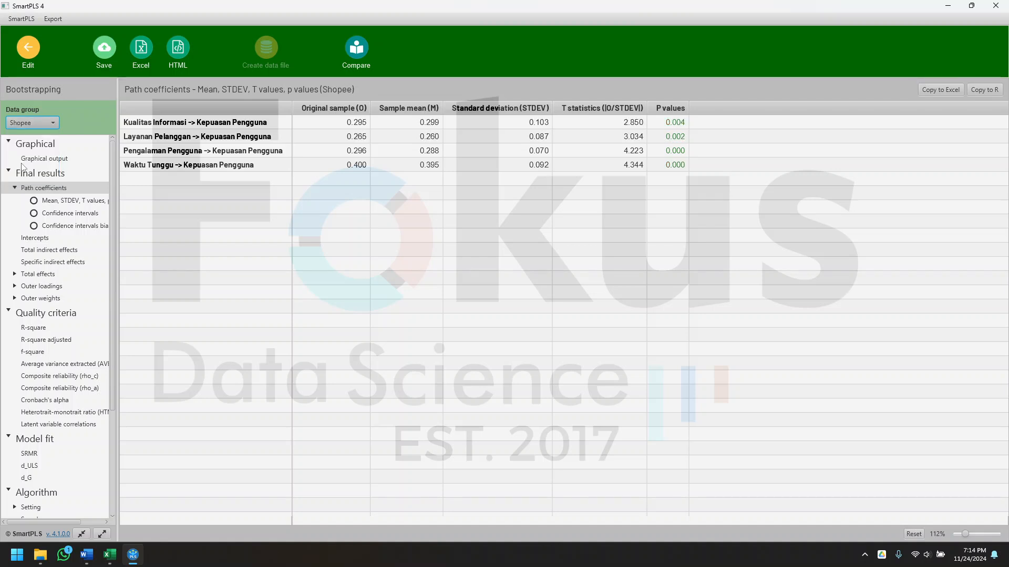
left_click(49, 124)
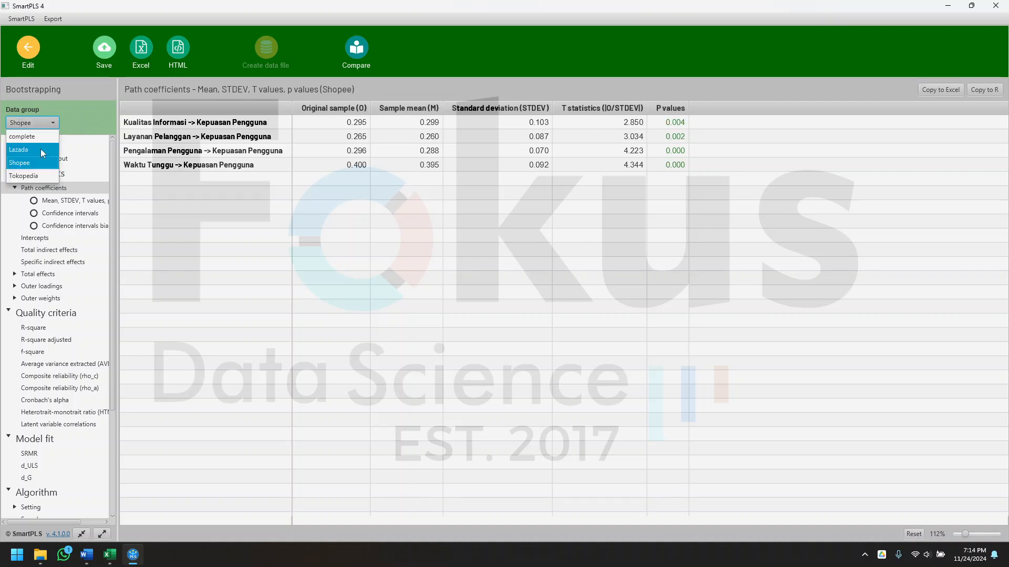
left_click(37, 175)
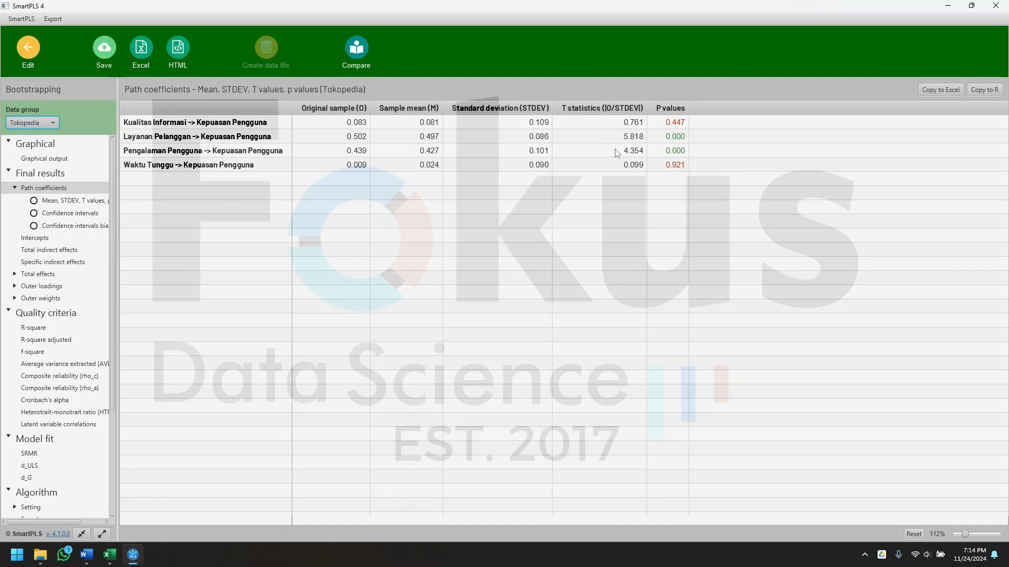
left_click(45, 122)
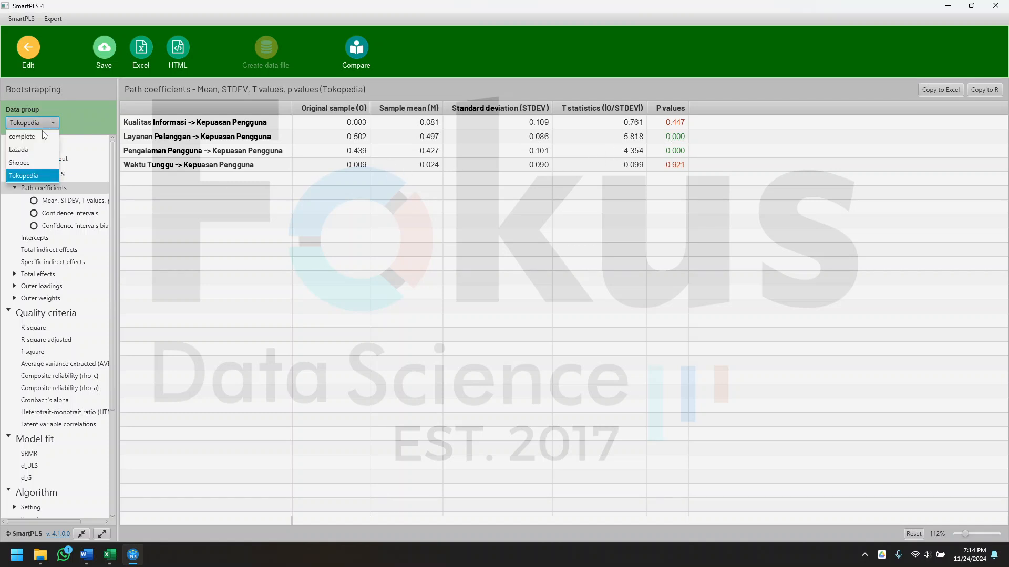
left_click(36, 164)
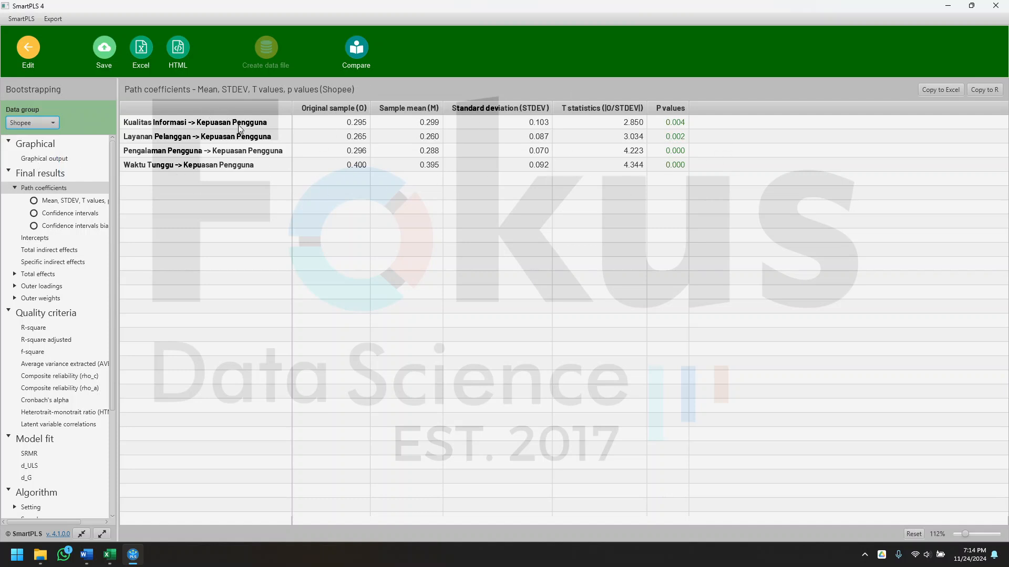
left_click(49, 122)
left_click(42, 178)
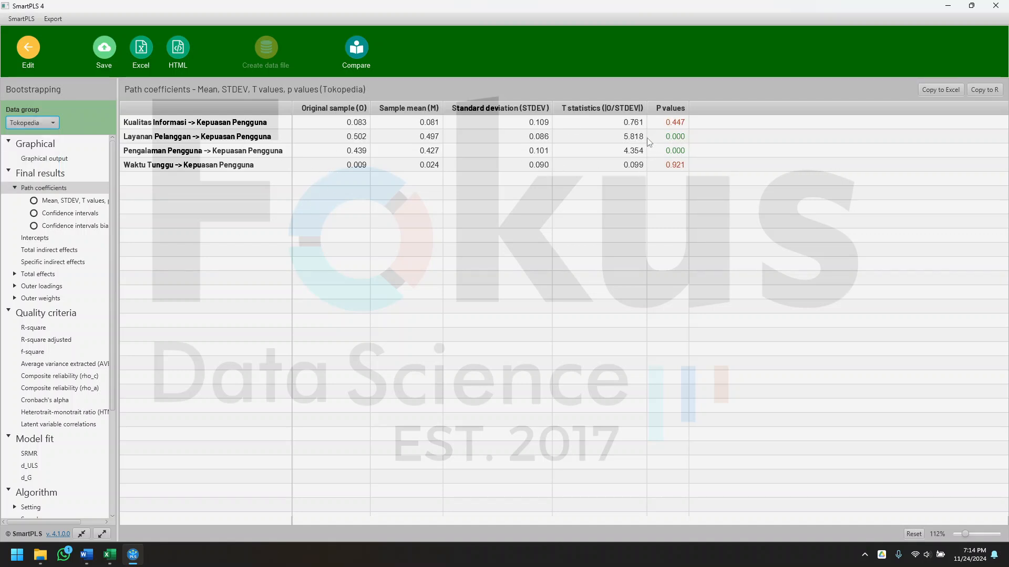
Examine the Lazada data group's path coefficients and compare their p values with those of Shopee and Tokopedia
left_click(50, 123)
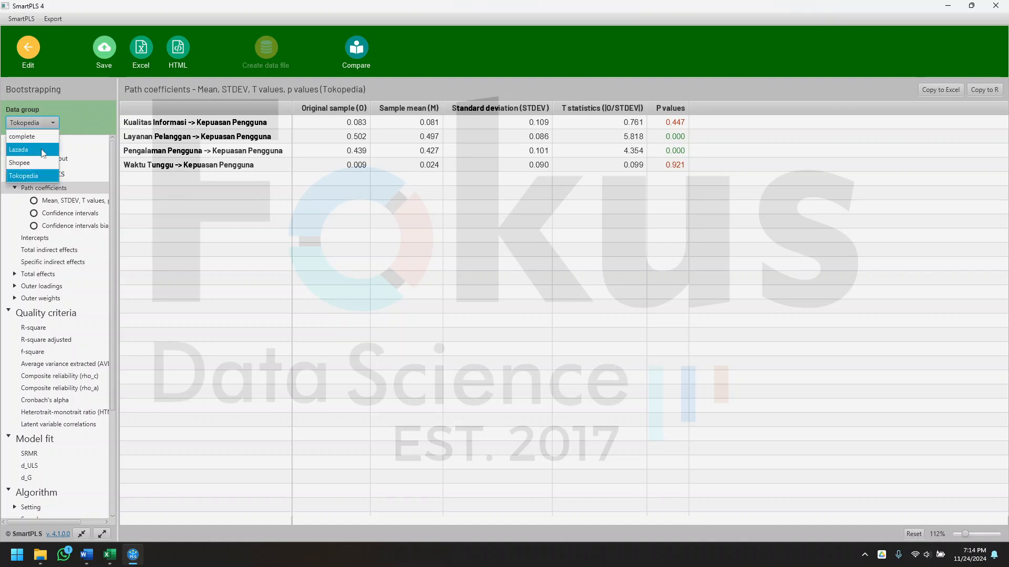
left_click(43, 151)
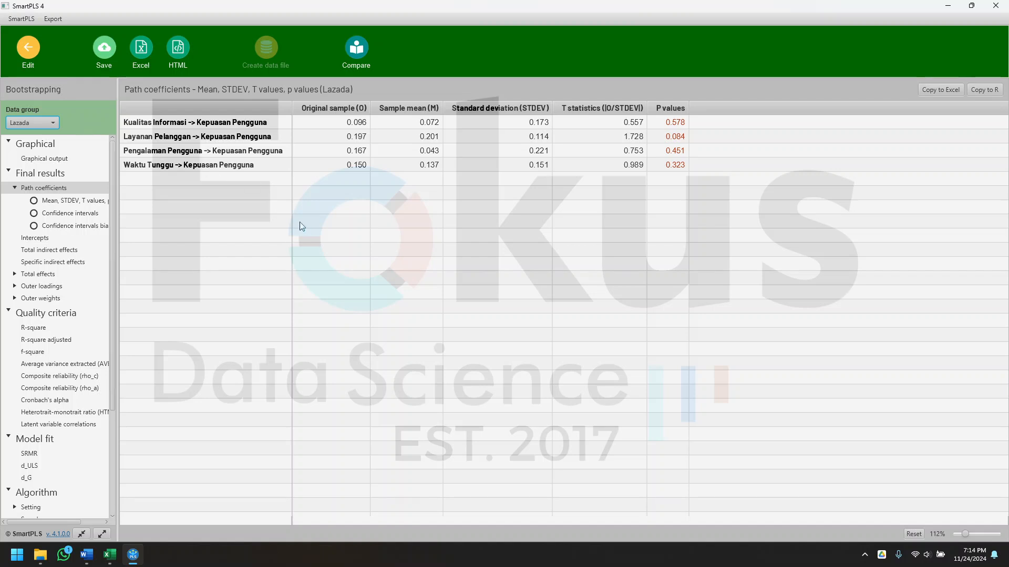
left_click(38, 126)
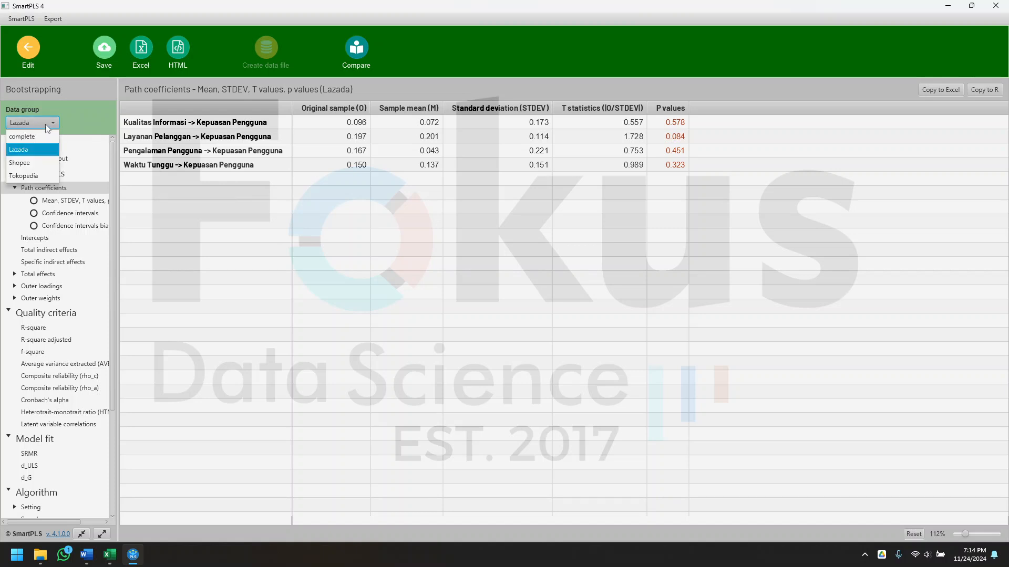
left_click(48, 163)
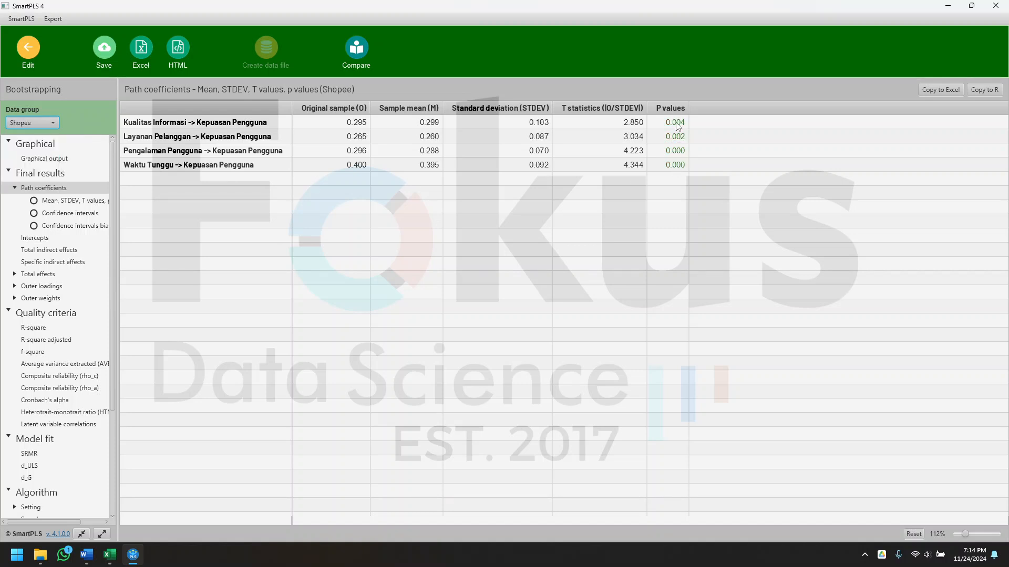
left_click(41, 125)
left_click(30, 178)
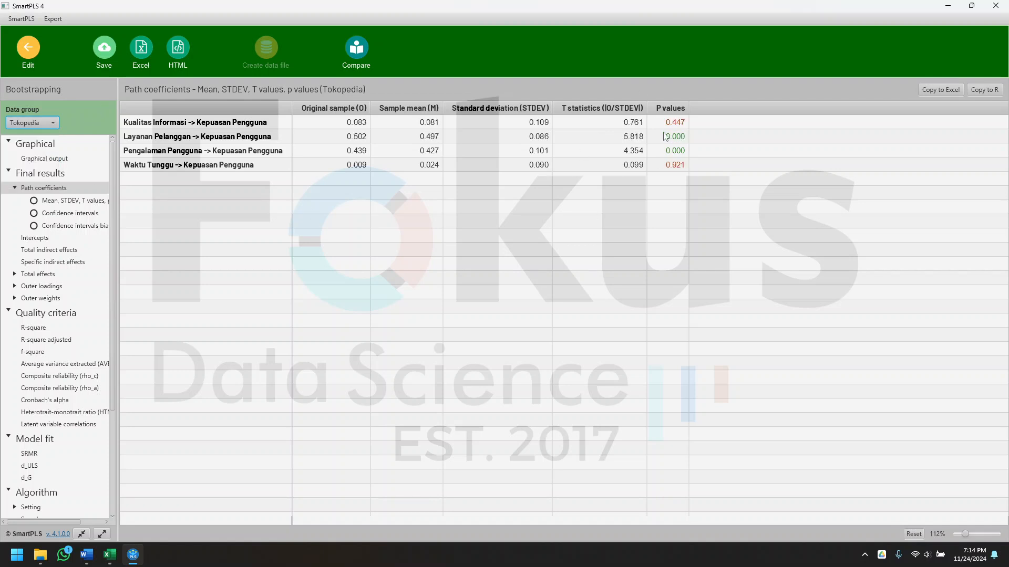
left_click(31, 122)
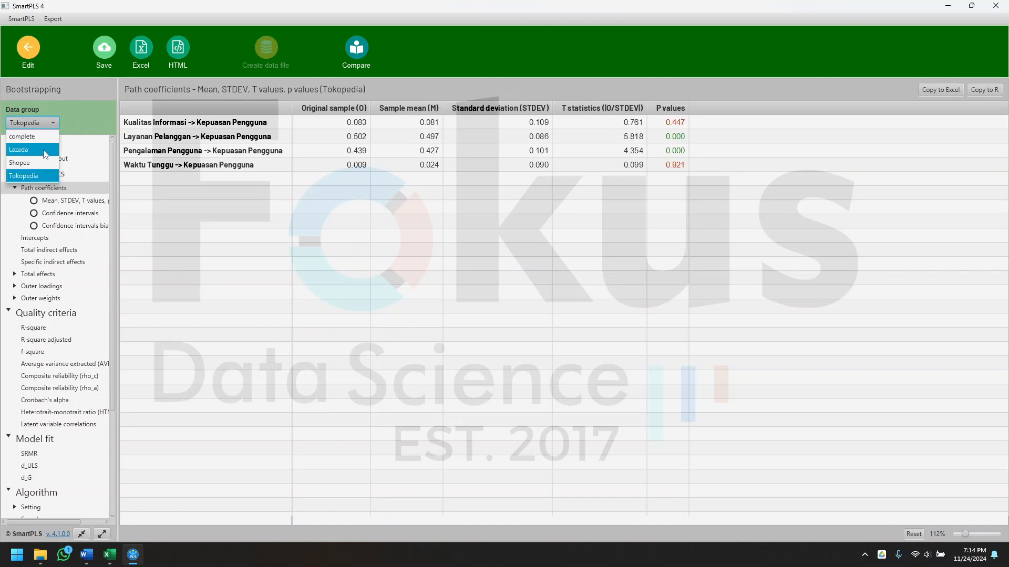
left_click(31, 151)
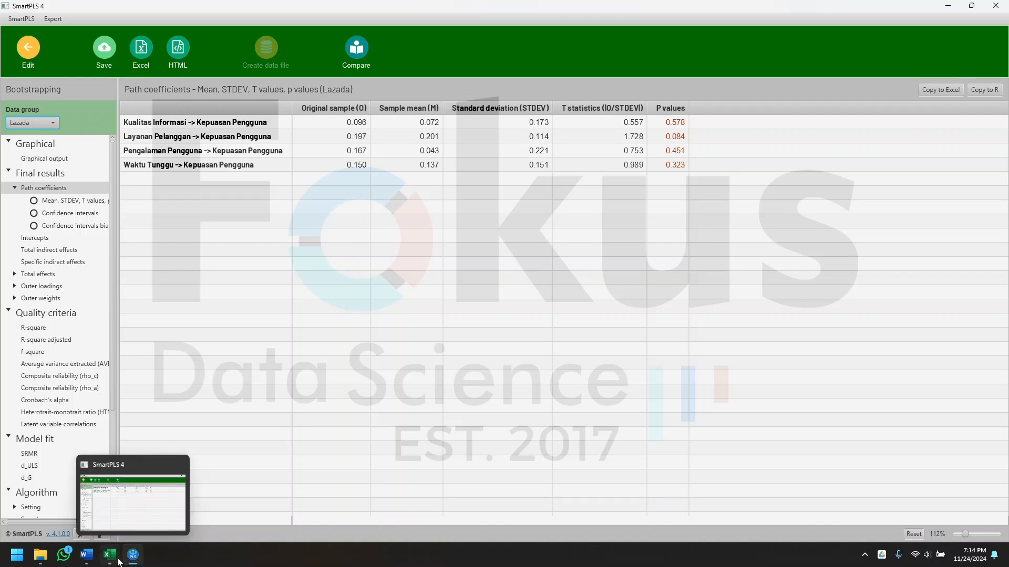
Switch to Word and check the Tokopedia diagram and hypothesis interpretations through to the Lazada bootstrapping diagram
left_click(94, 560)
scroll(581, 409, "down", 10)
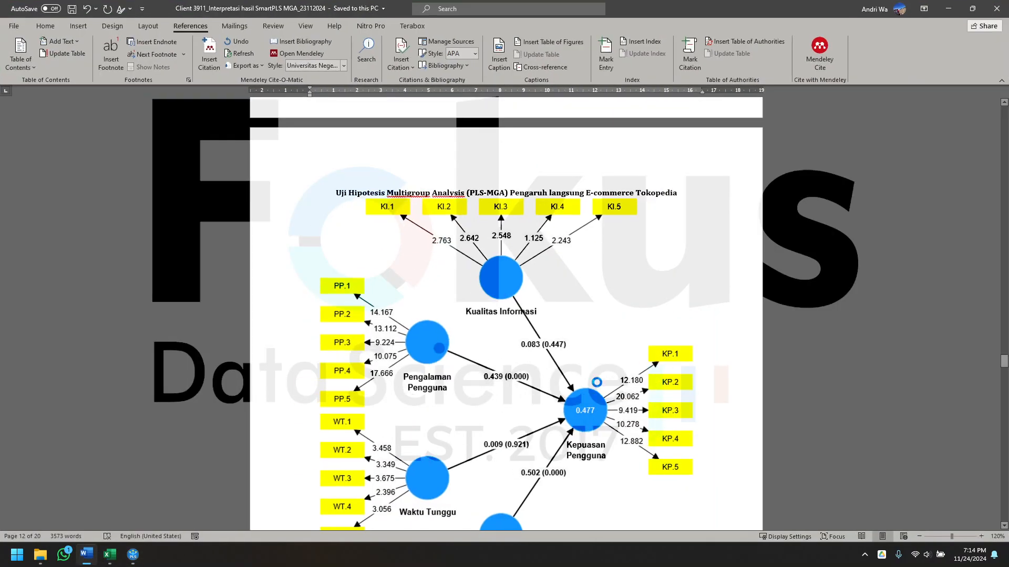
scroll(580, 409, "down", 1)
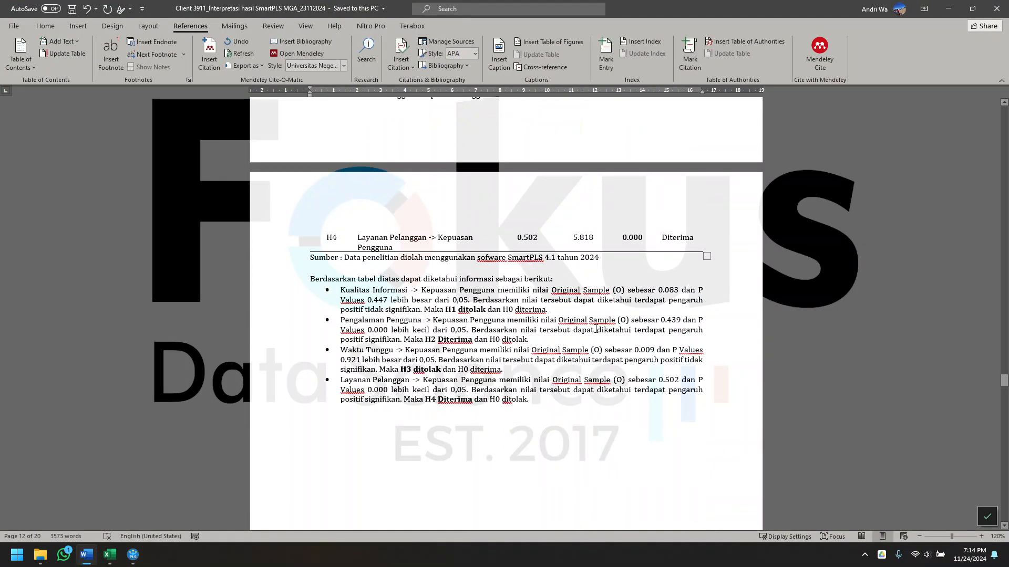
scroll(604, 325, "up", 6)
scroll(498, 364, "down", 10)
scroll(497, 367, "down", 15)
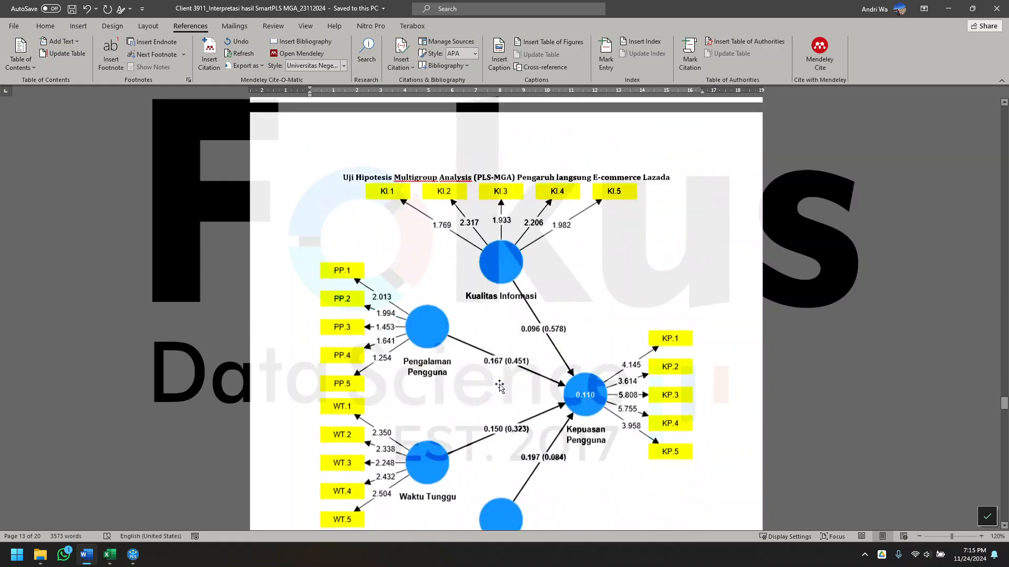
Review the SmartPLS output appendix, including the outer loadings, per-group bootstrapping and MGA tables, and return to the Lazada bootstrapping diagram
scroll(499, 379, "down", 20)
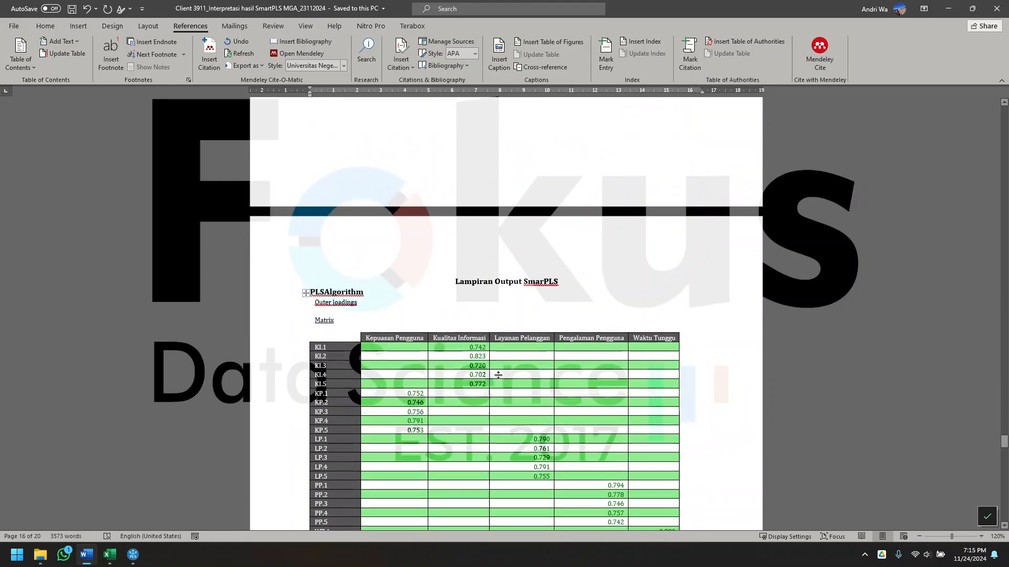
scroll(498, 375, "down", 20)
scroll(495, 374, "down", 12)
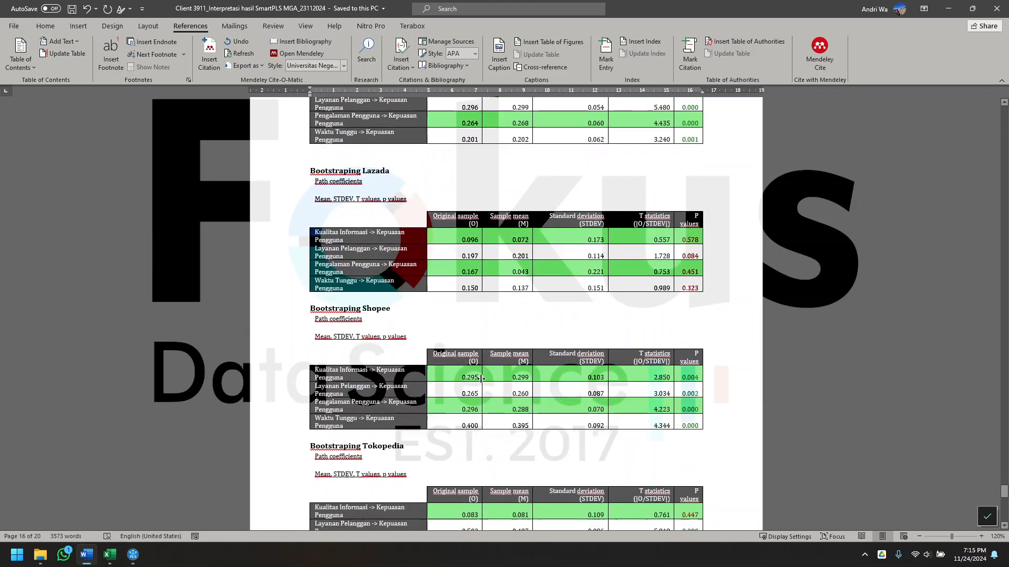
scroll(413, 339, "up", 20)
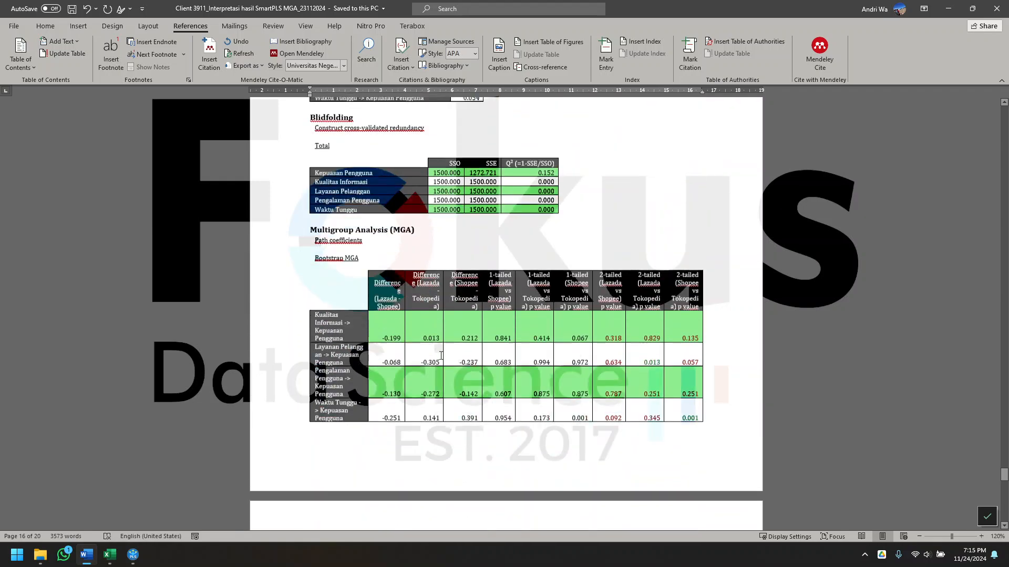
scroll(456, 360, "up", 15)
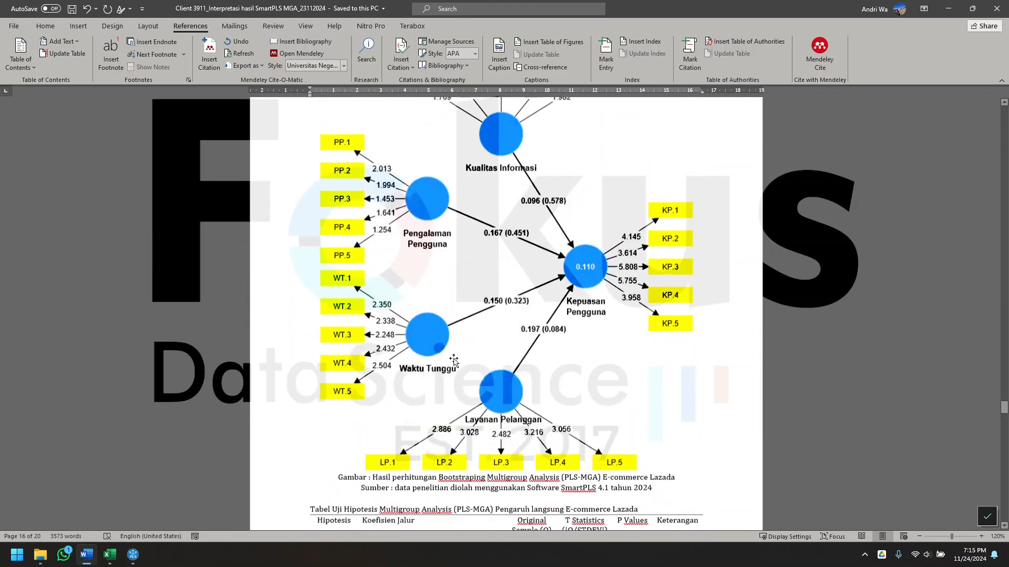